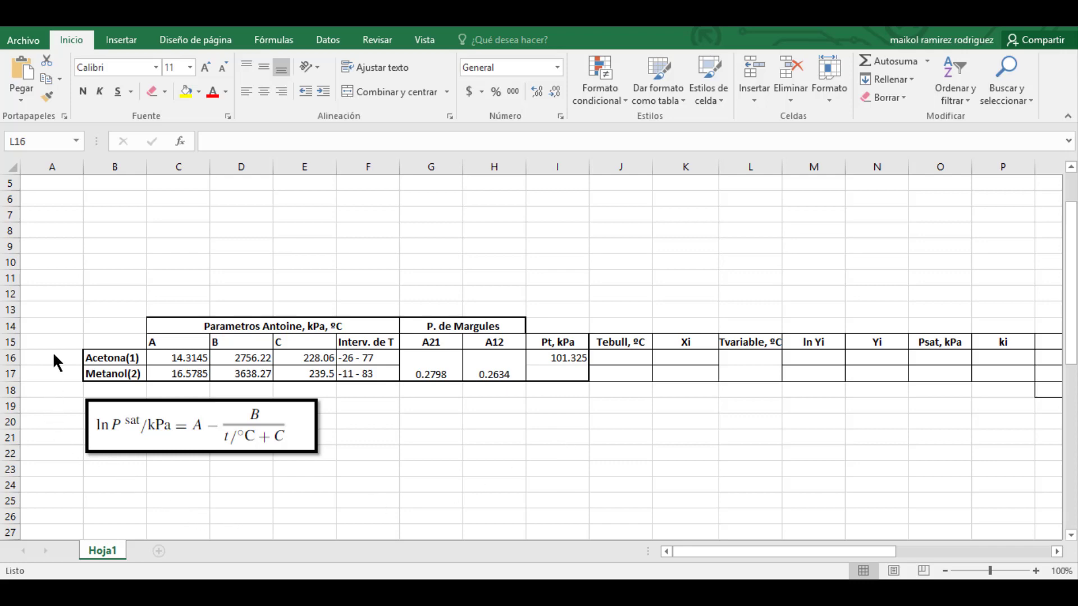
- Review the Antoine constants, temperature interval, Margules parameters and total pressure columns in row 15, along with the saturation pressure equation
click(60, 375)
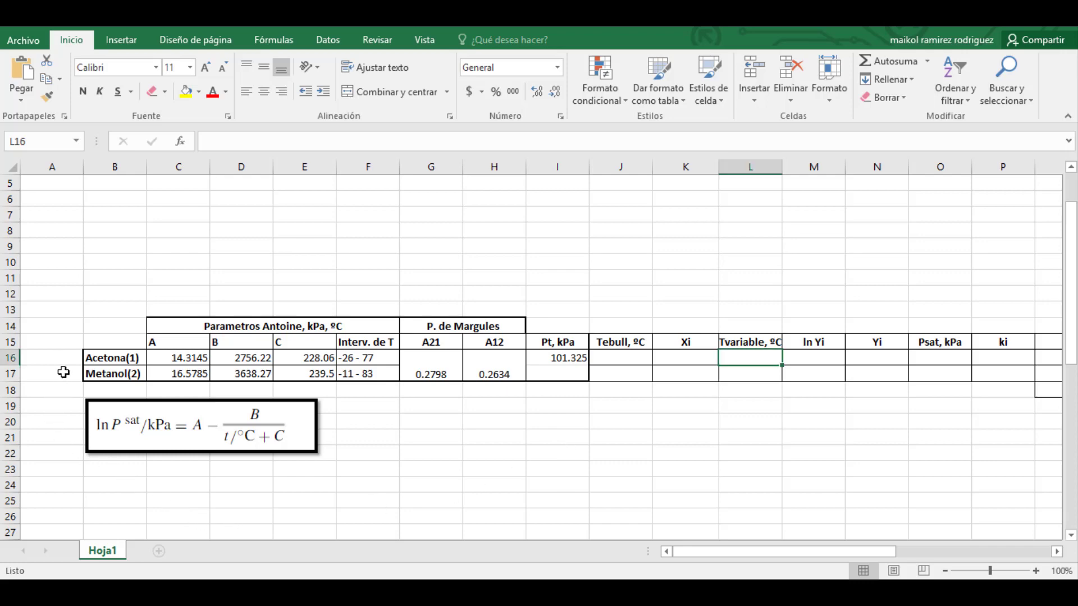
click(174, 341)
click(236, 342)
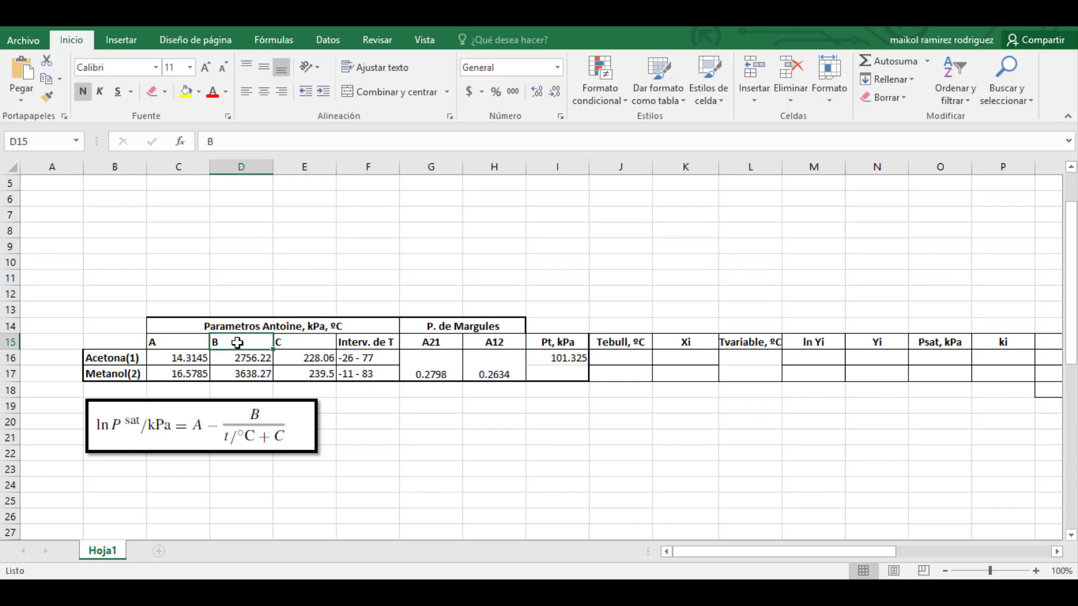
click(296, 343)
click(290, 421)
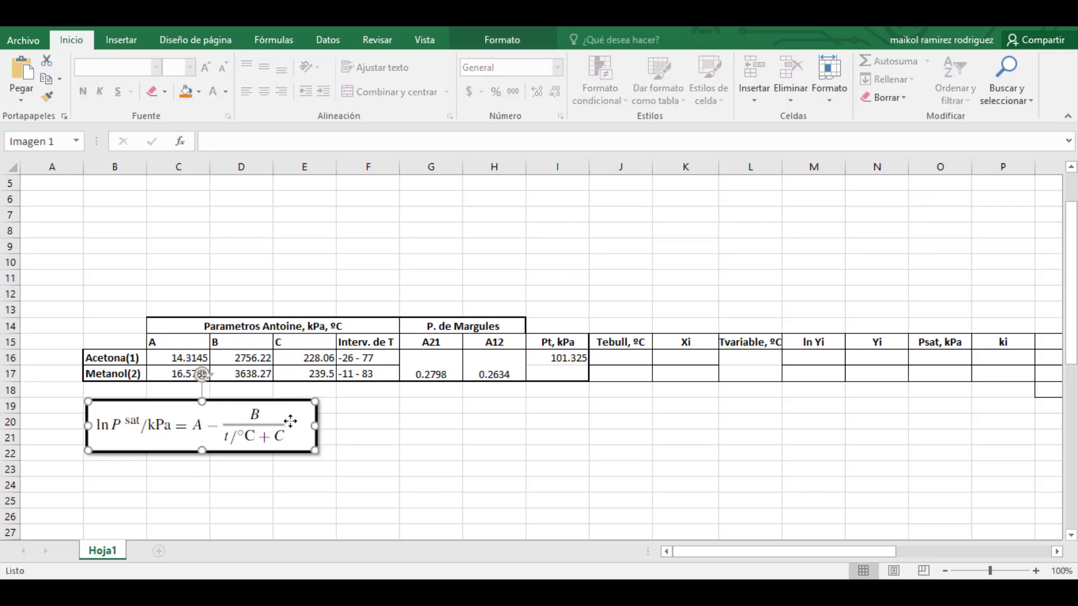
click(354, 343)
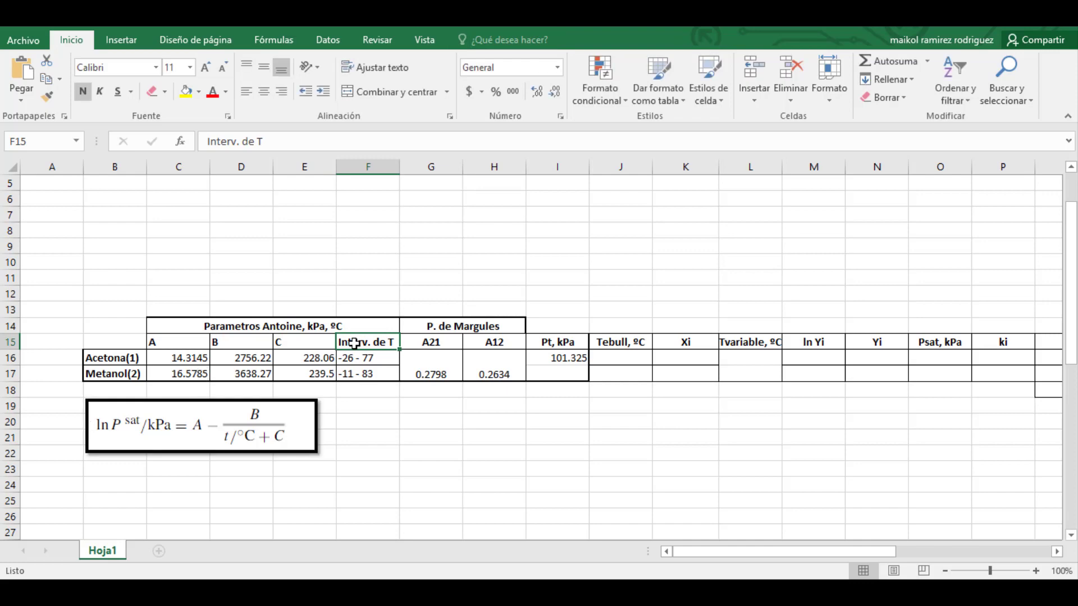
click(414, 343)
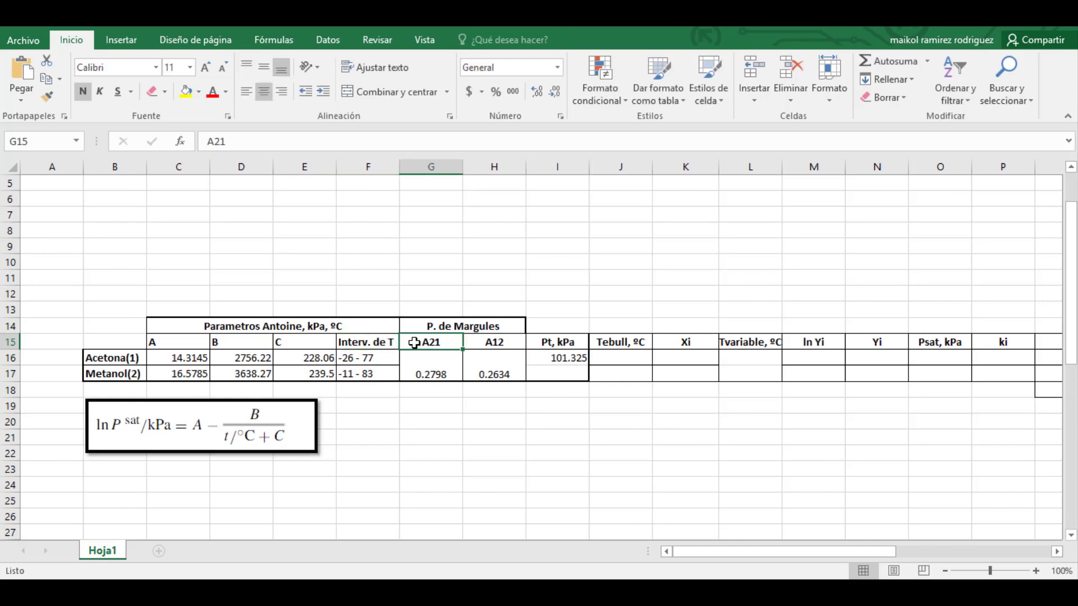
click(470, 344)
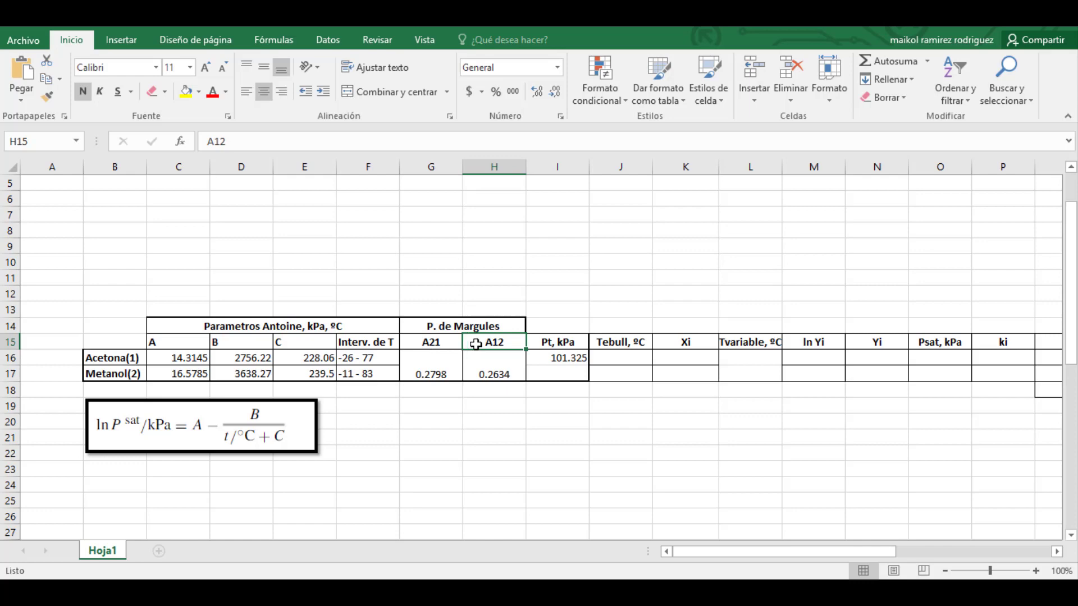
click(533, 343)
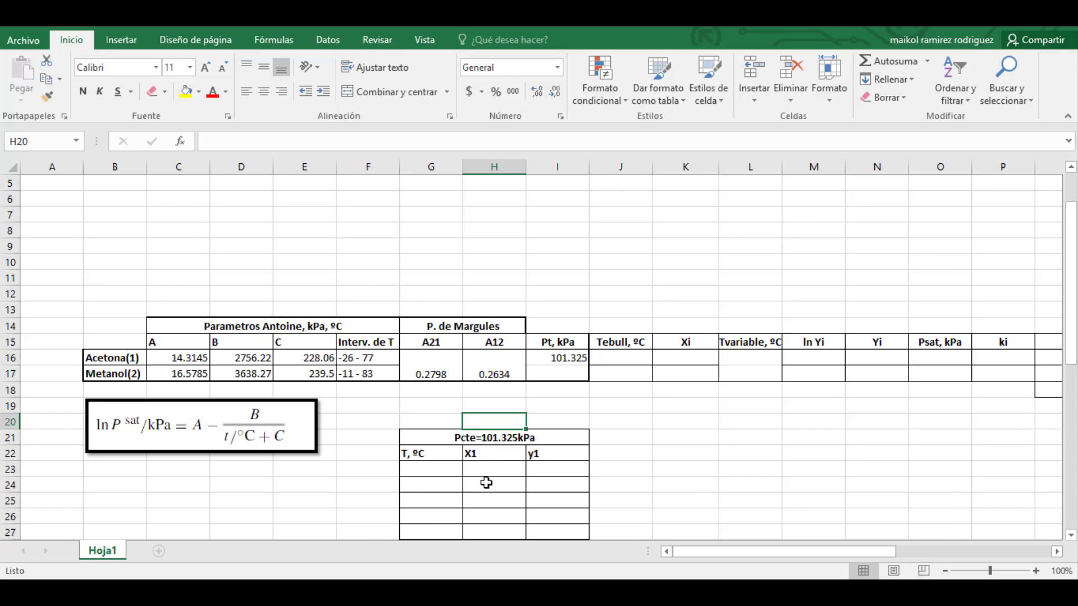
- Link the acetone Tebull cell J16 to C3 and fill the formula down to methanol in J17
scroll(628, 303, up, 2)
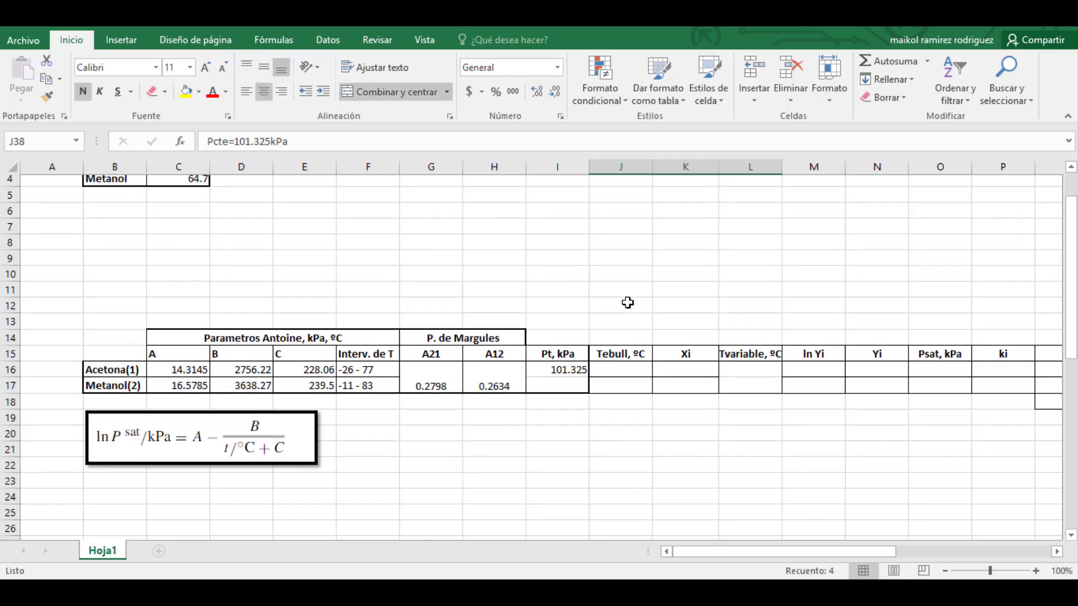
click(618, 422)
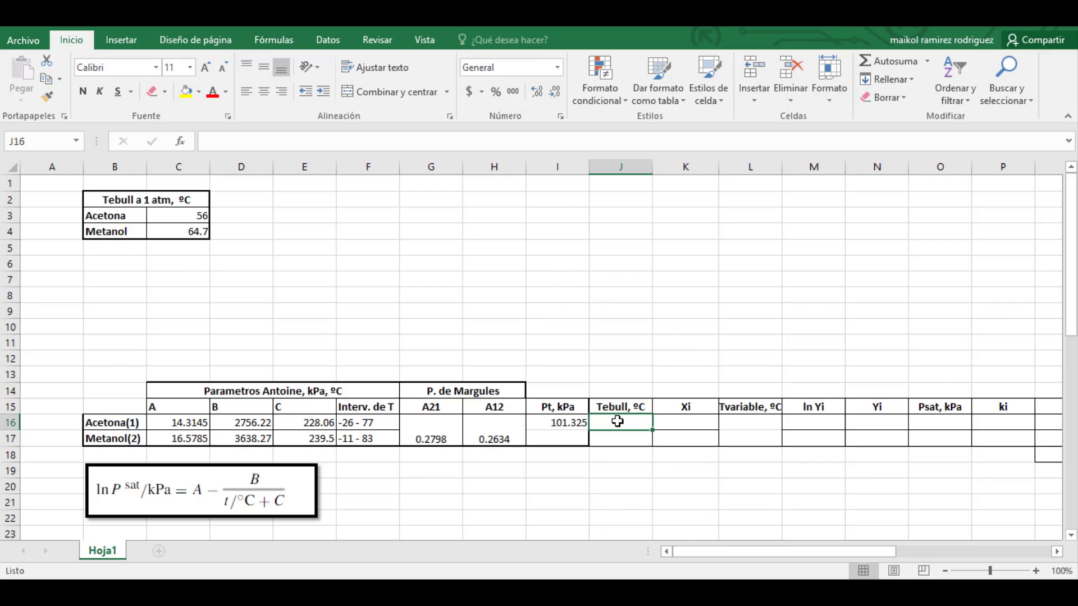
text(=)
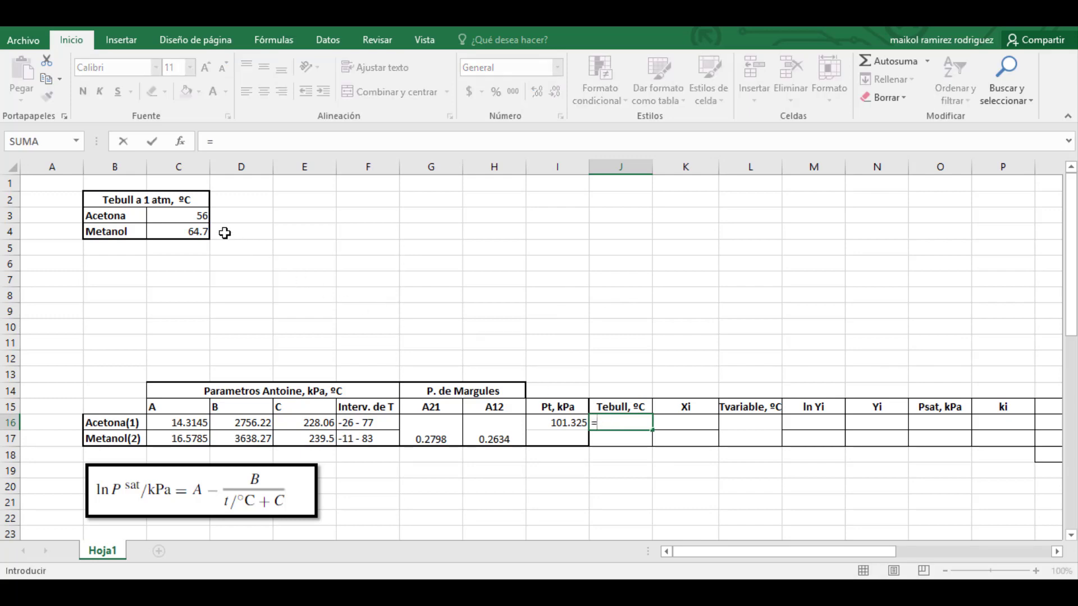
click(184, 212)
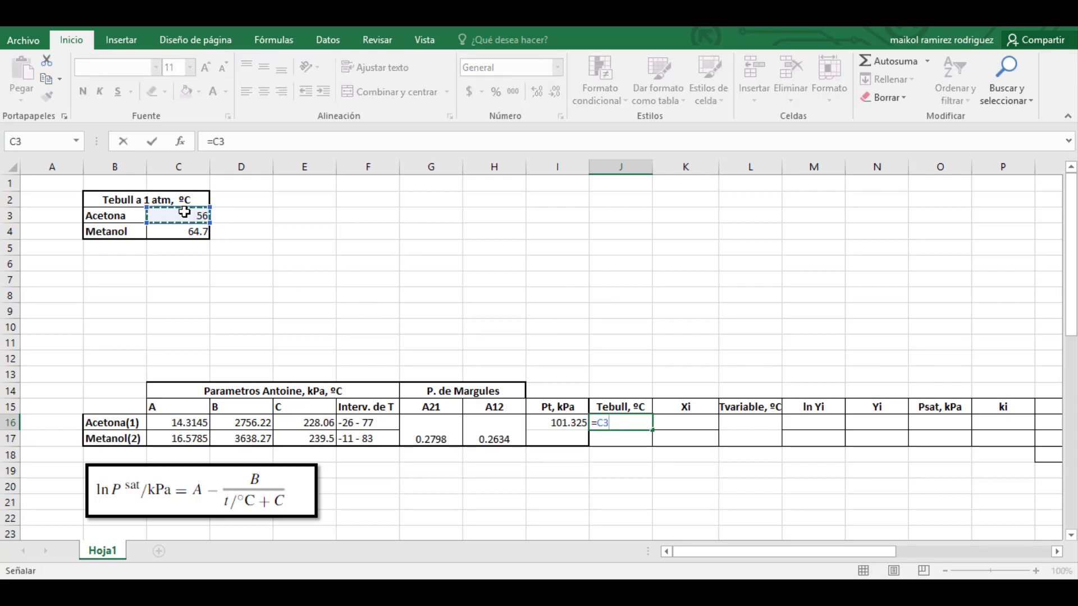
key(Return)
click(622, 422)
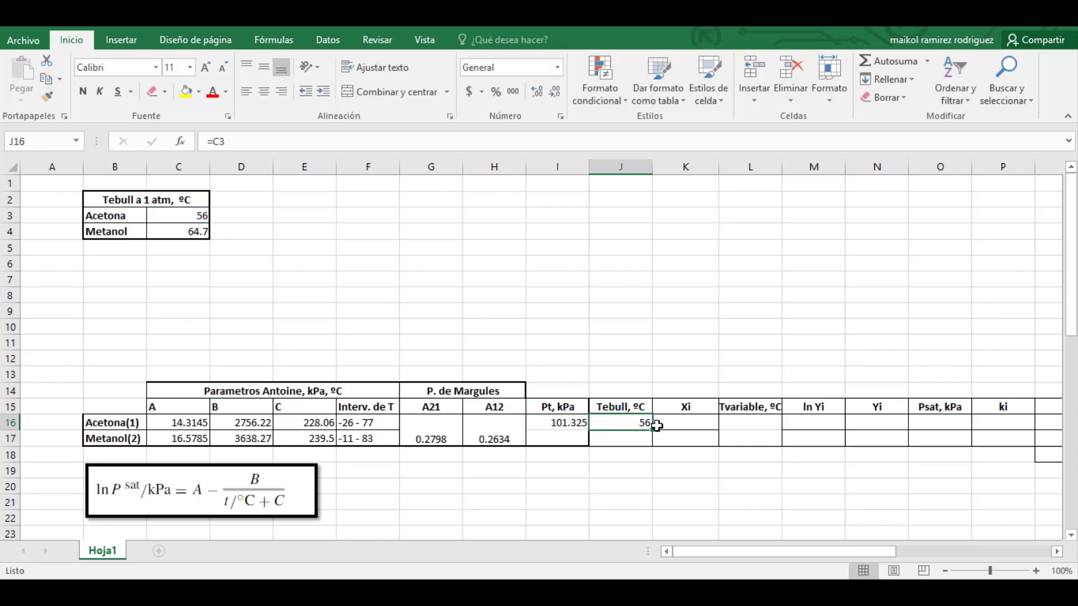
drag(652, 430, 652, 446)
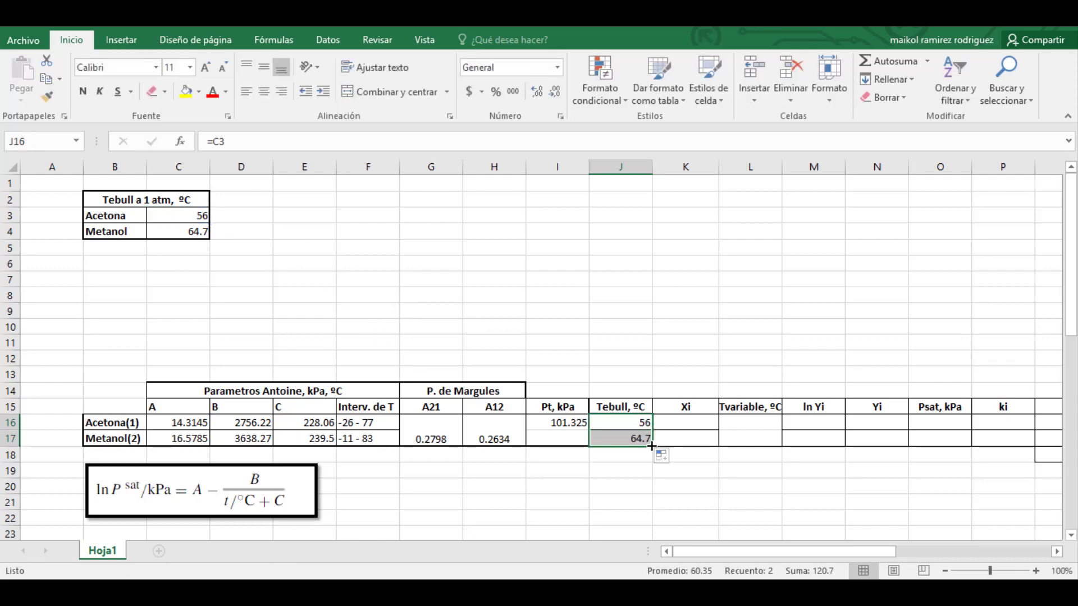
- Set acetone's Xi in K16 to 0.9 and calculate methanol's Xi in K17 as =1-K16
click(671, 421)
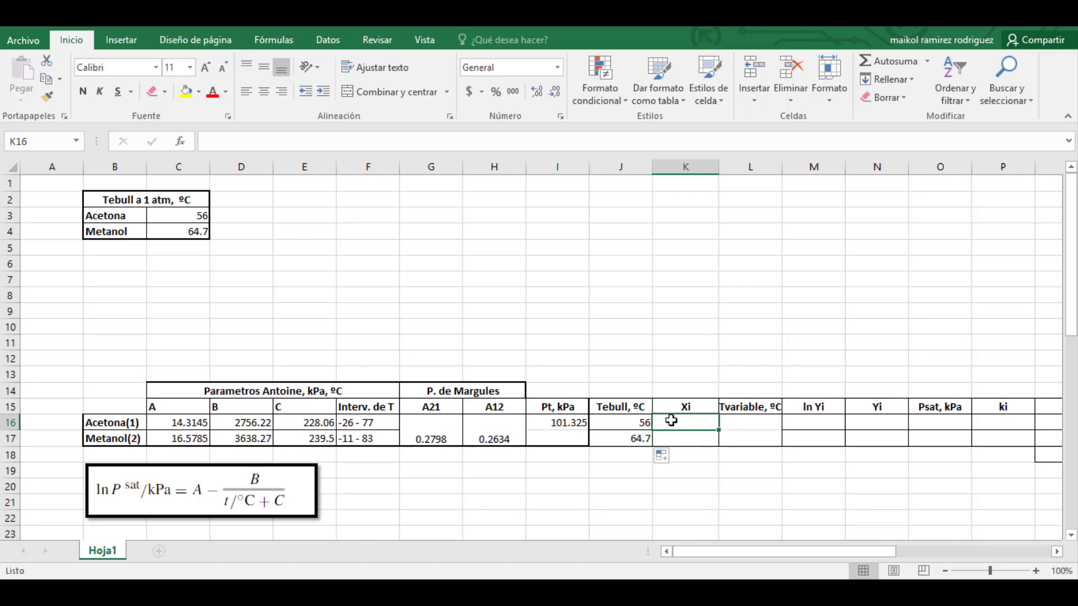
text(0.9)
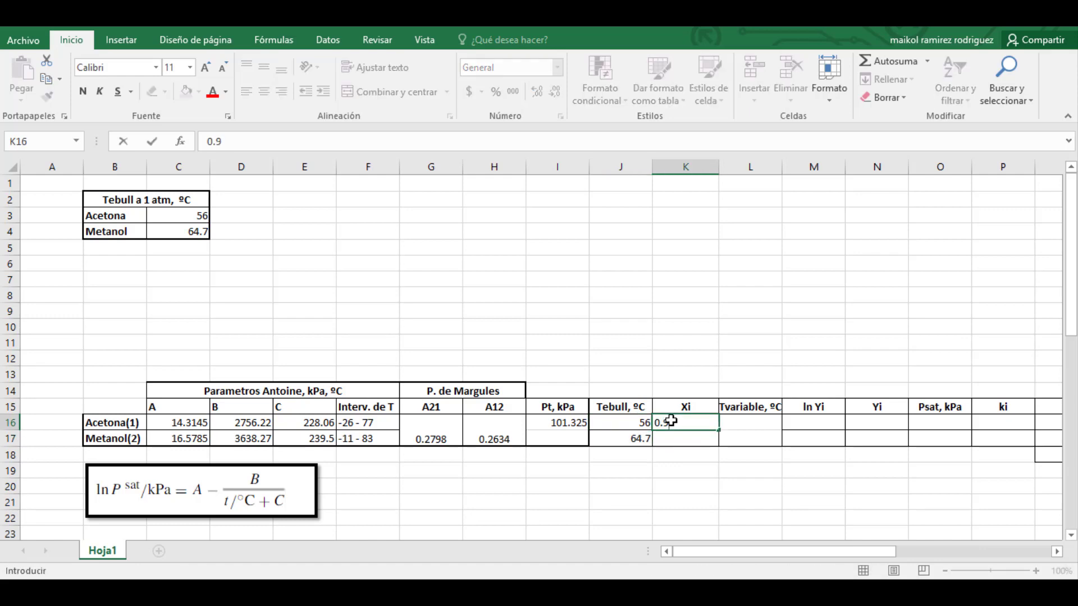
key(Return)
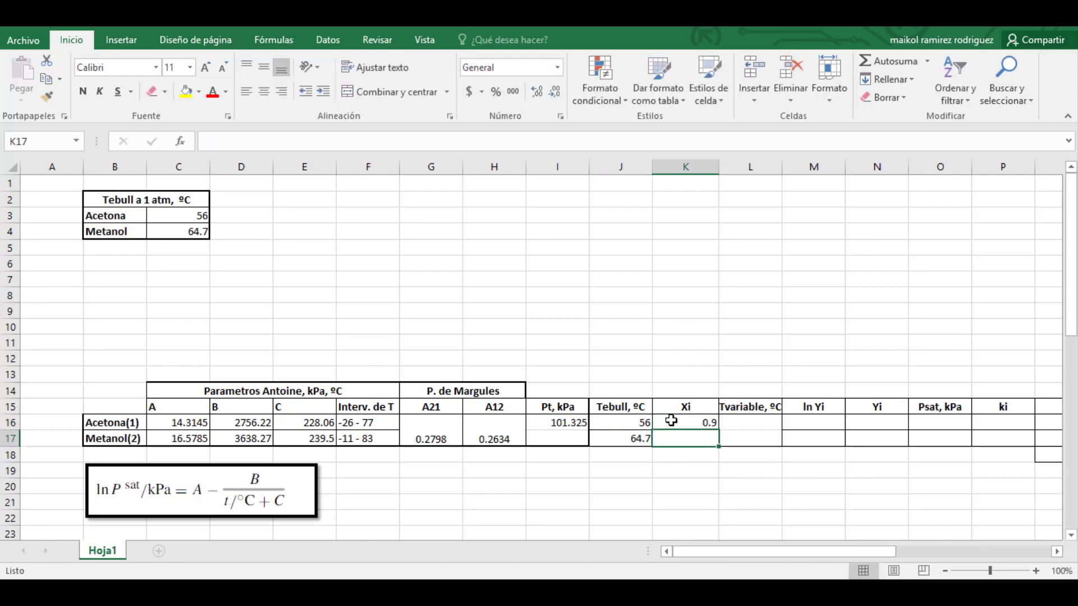
text(=)
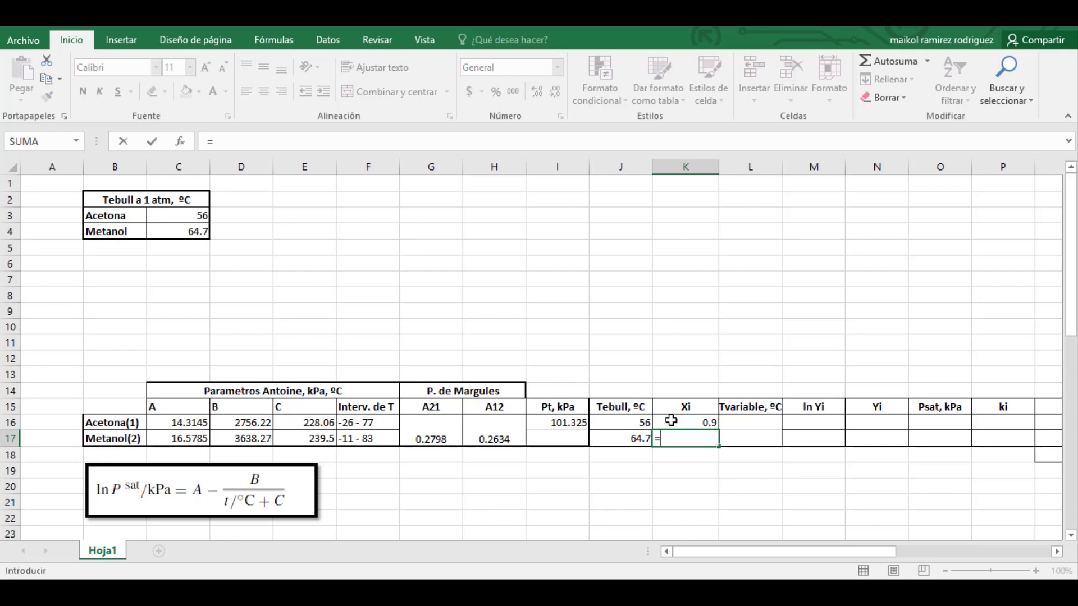
text(1-)
click(671, 420)
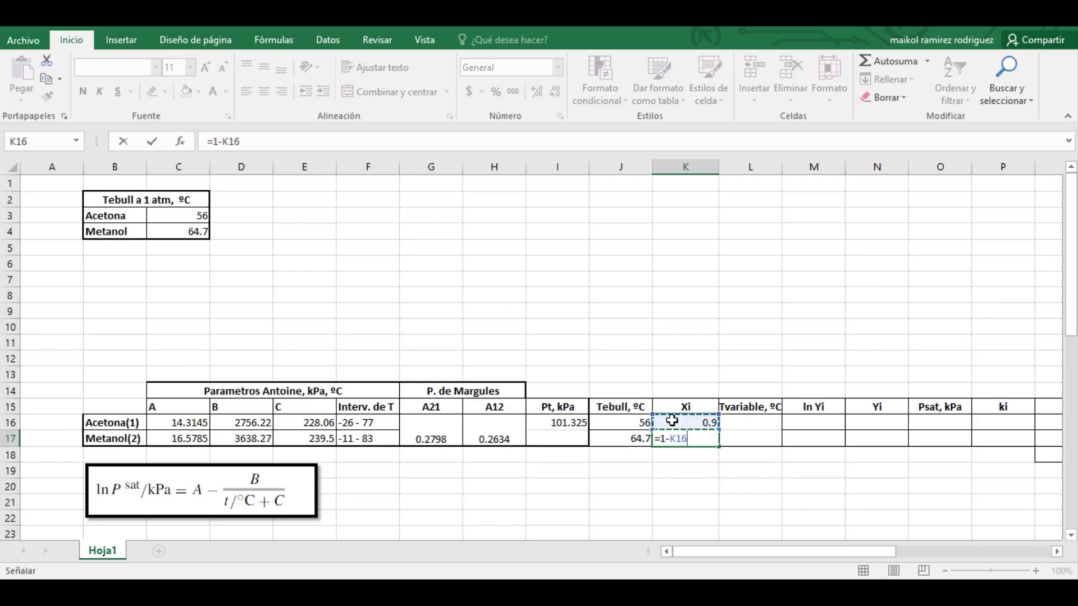
key(Return)
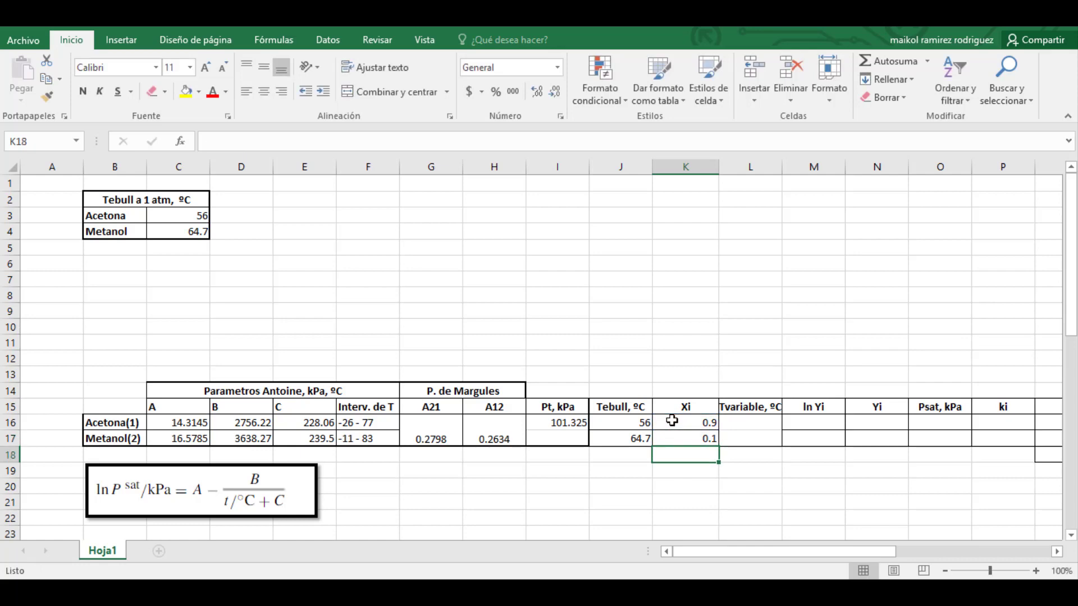
- Calculate Tvariable in L16 as the average of the two boiling temperatures with =(J16+J17)/2
click(738, 423)
text(=)
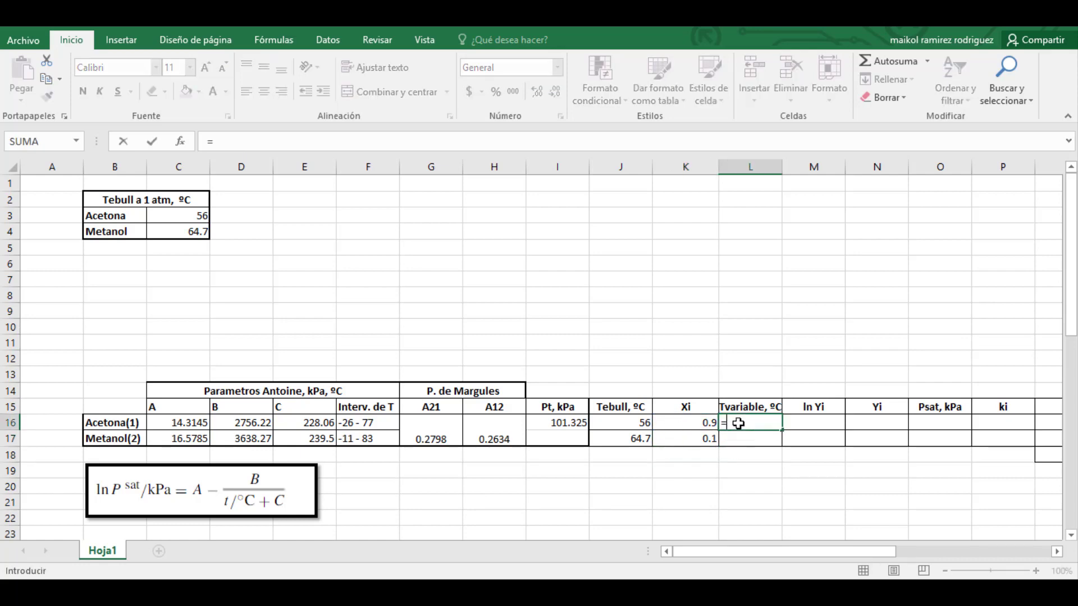
text(()
click(644, 424)
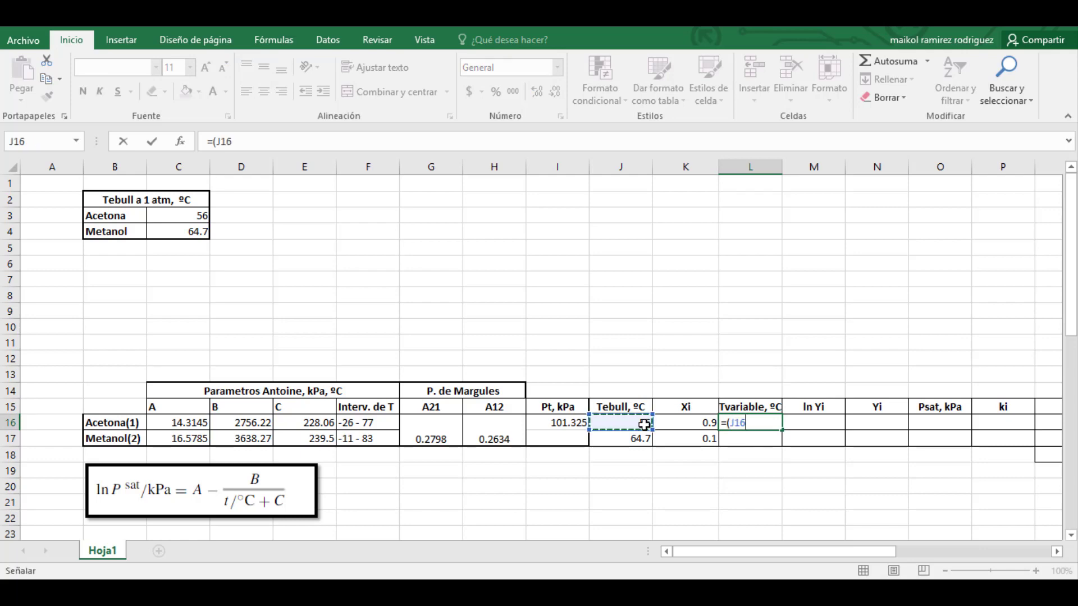
text(+)
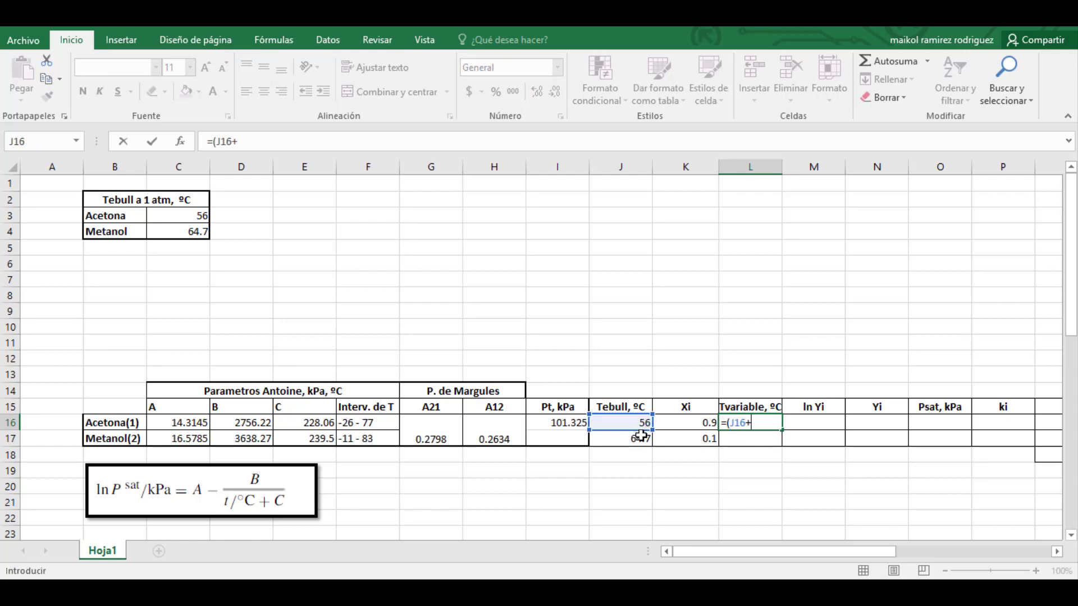
click(642, 438)
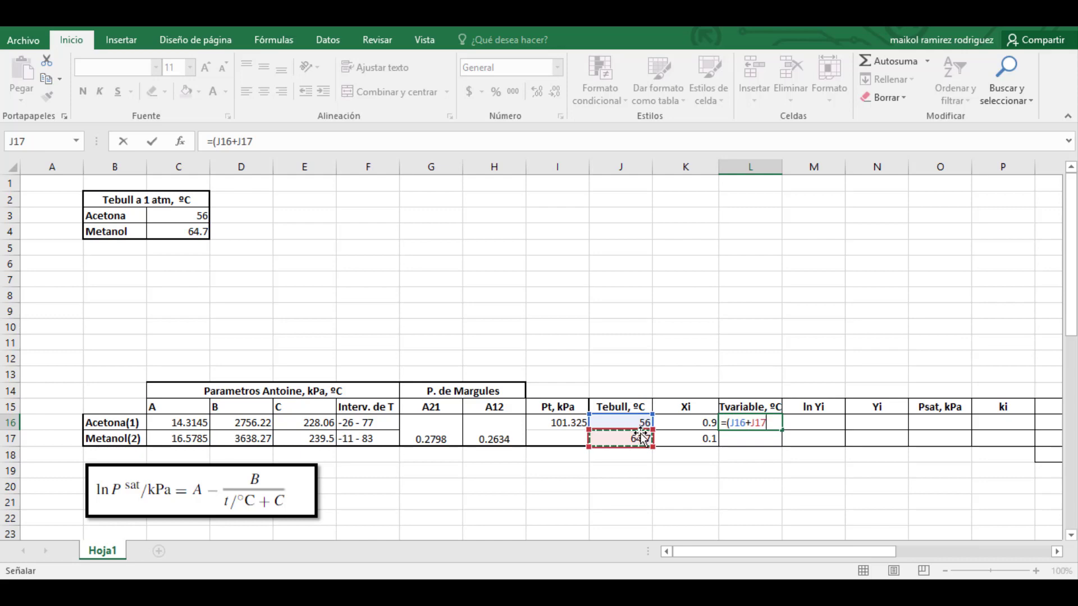
text()/)
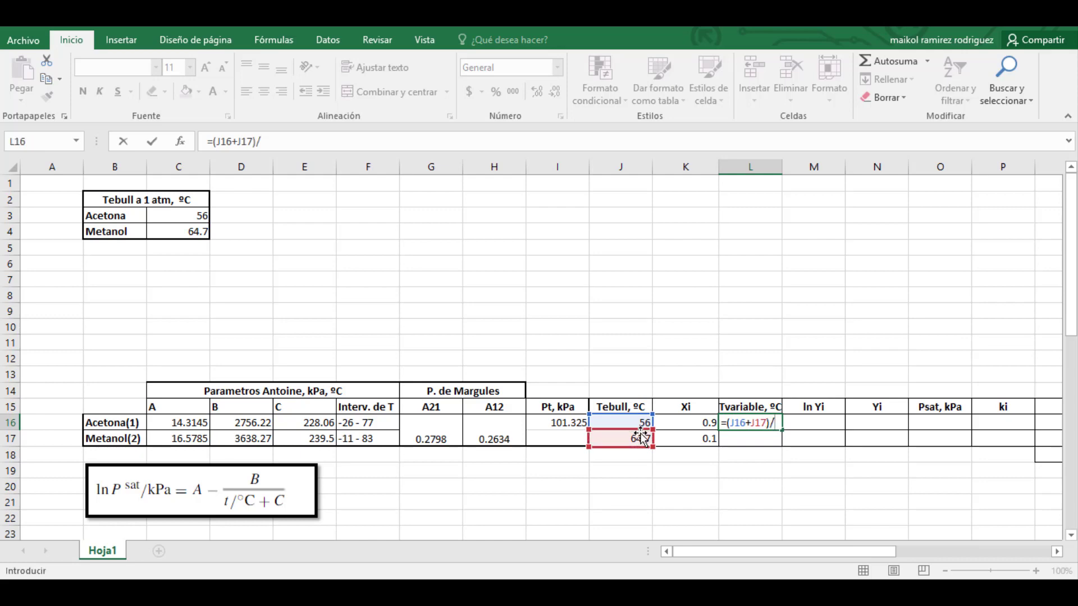
text(2)
key(Return)
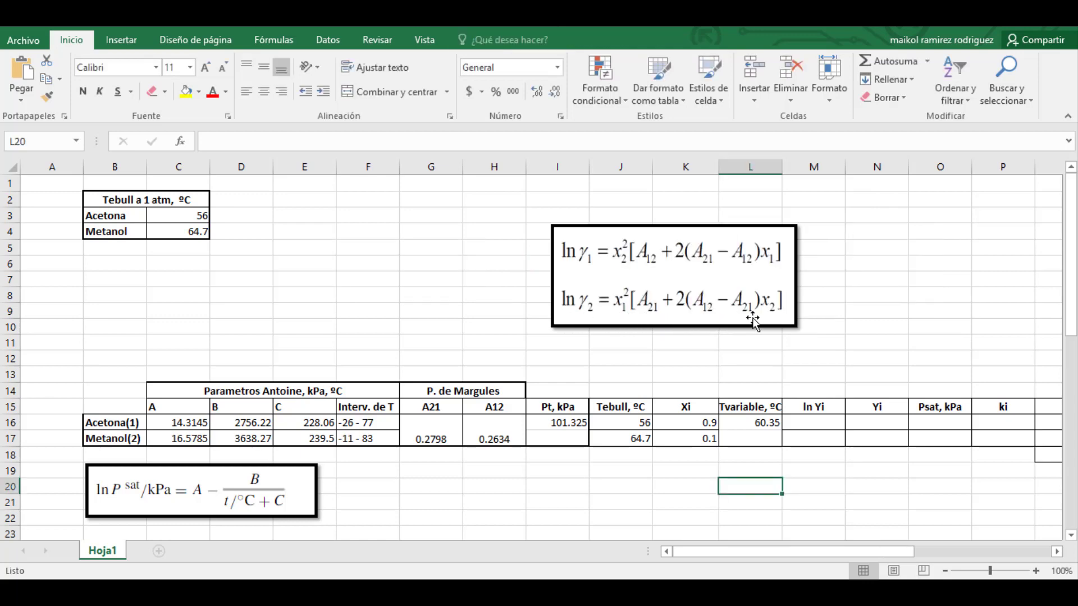
- Calculate acetone's ln Yi in M16 from the Margules equation with =((K17^2)*(H16+(2*(G16-H16)*K16)))
click(820, 421)
text(=)
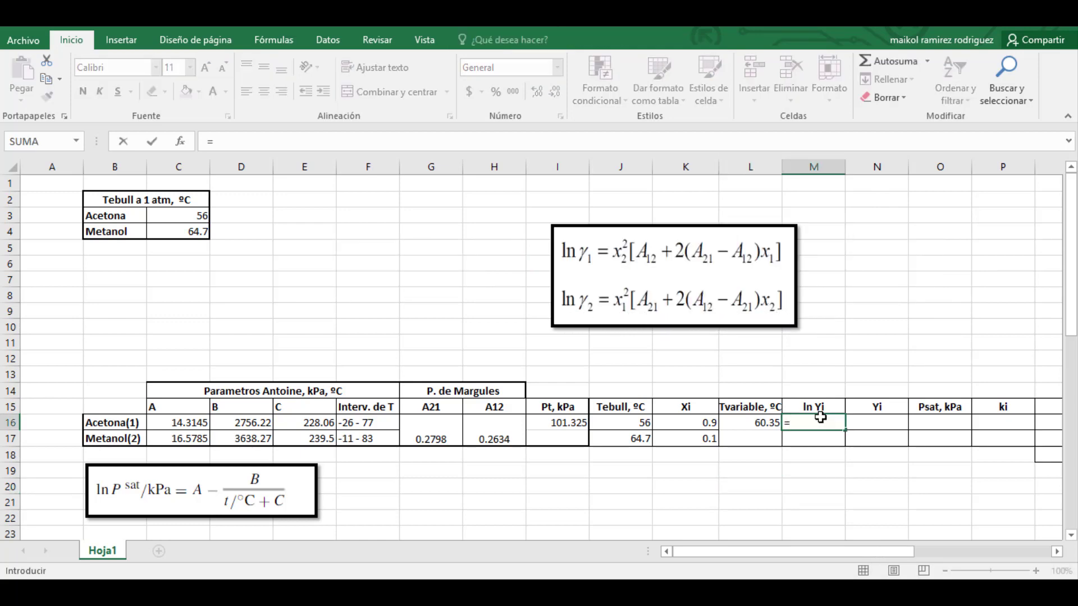
text((()
click(699, 440)
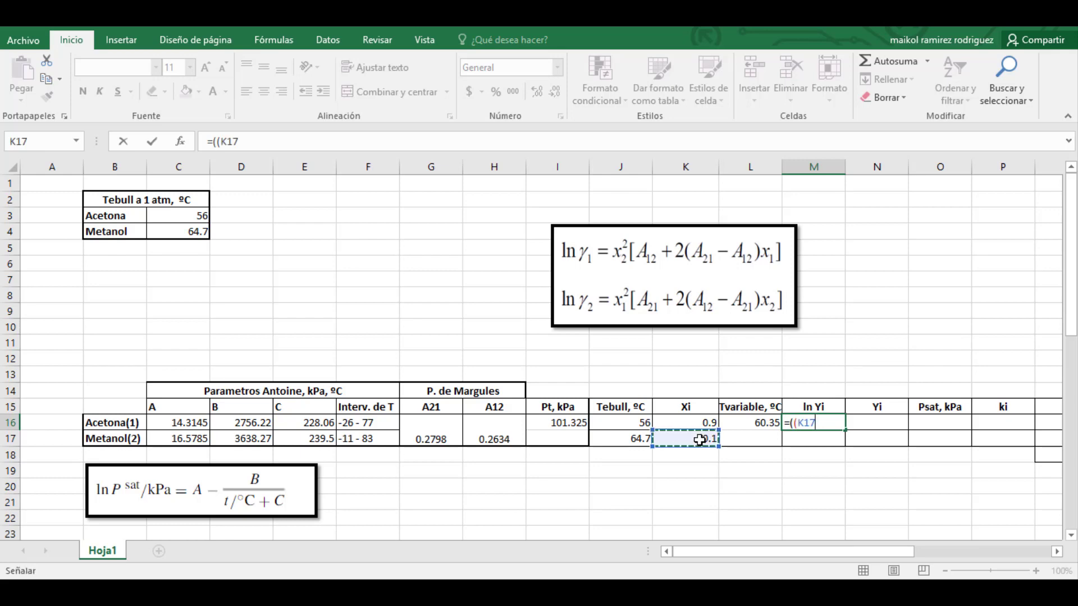
text(^2)
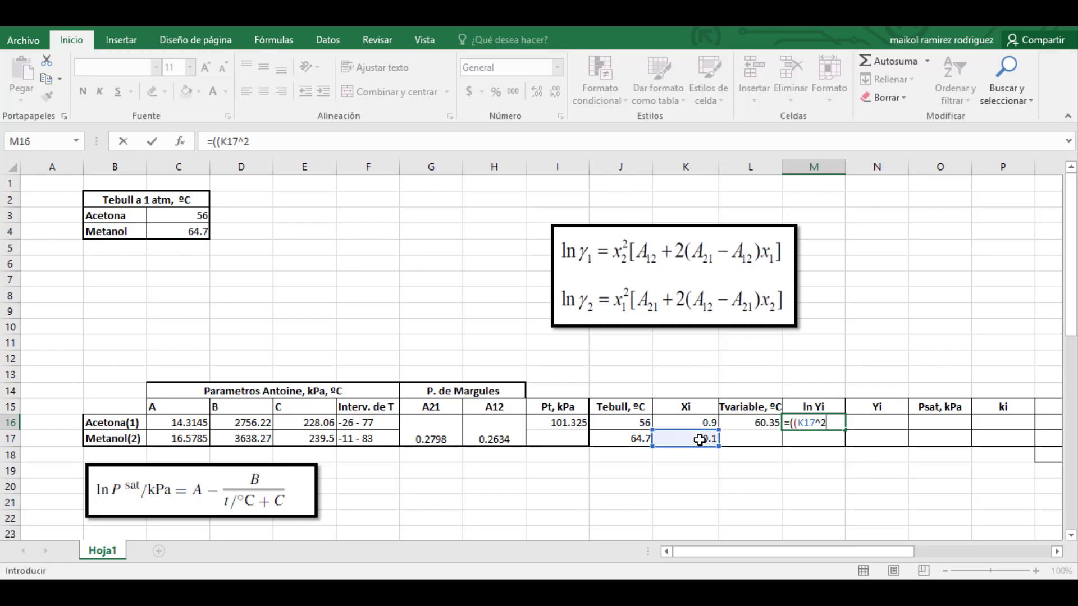
text()*()
click(507, 438)
text(+)
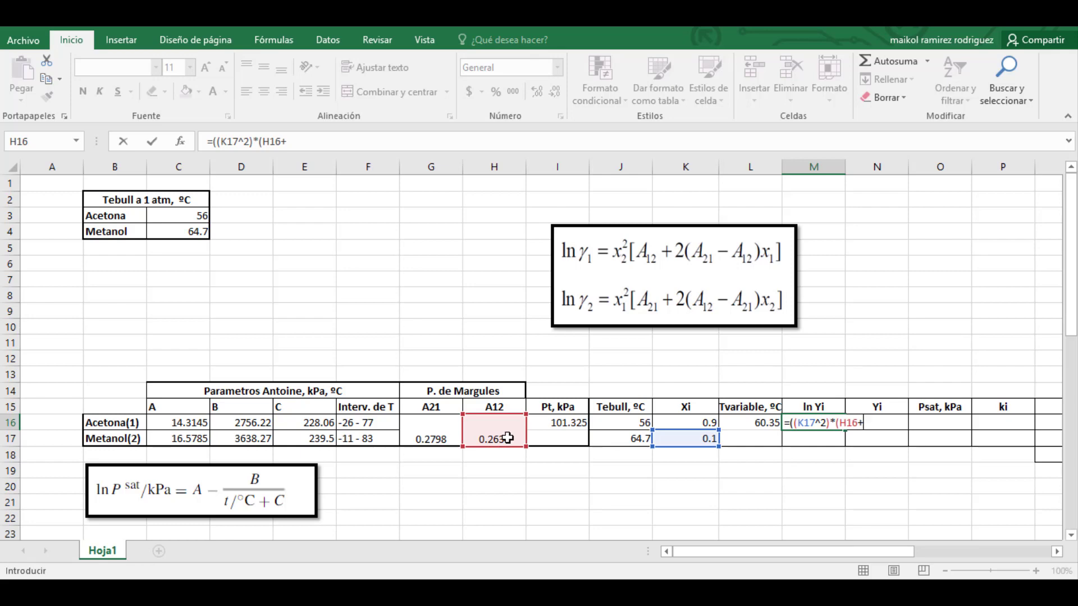
text((2*()
click(453, 430)
text(-)
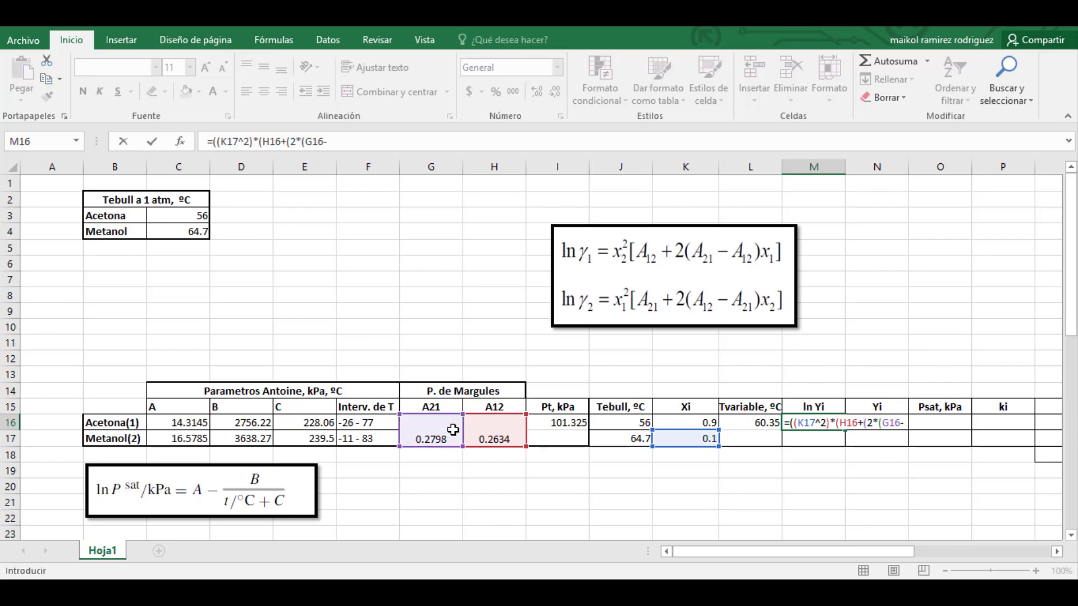
click(486, 430)
text()*)
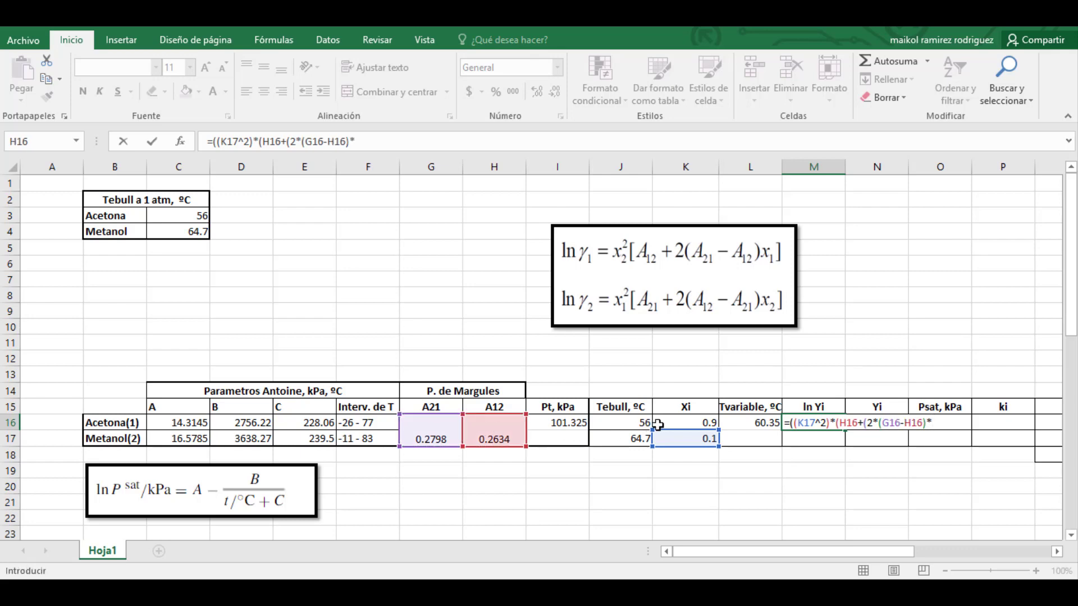
click(678, 423)
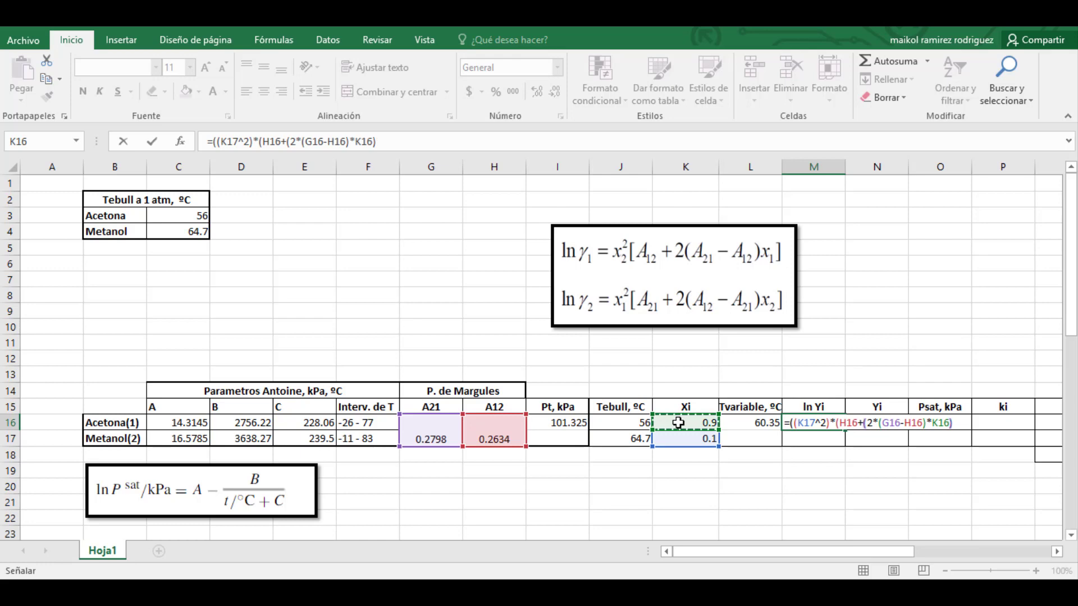
text())
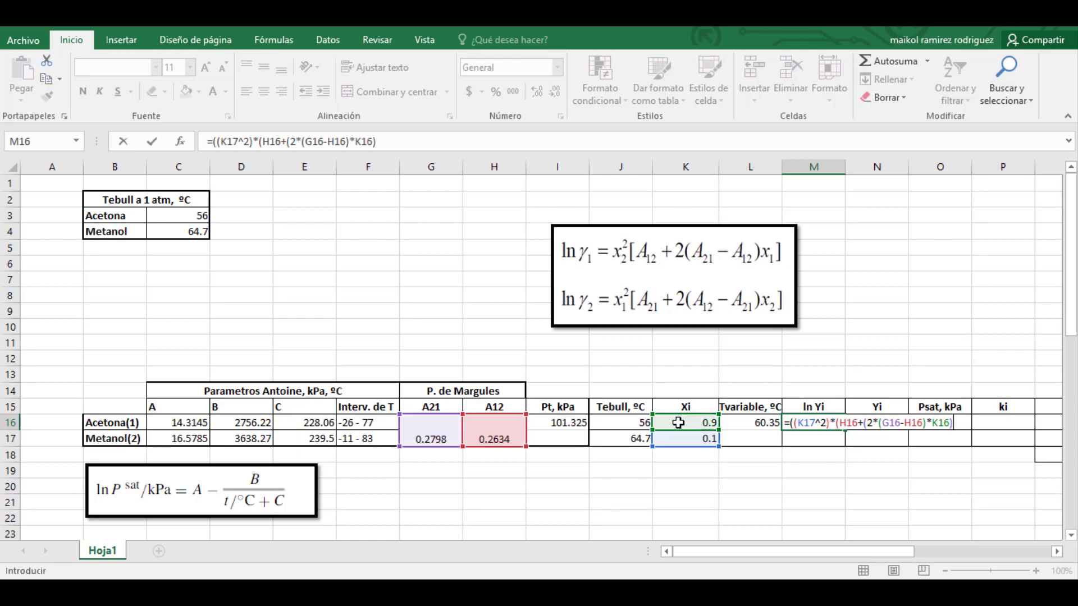
text())
key(Return)
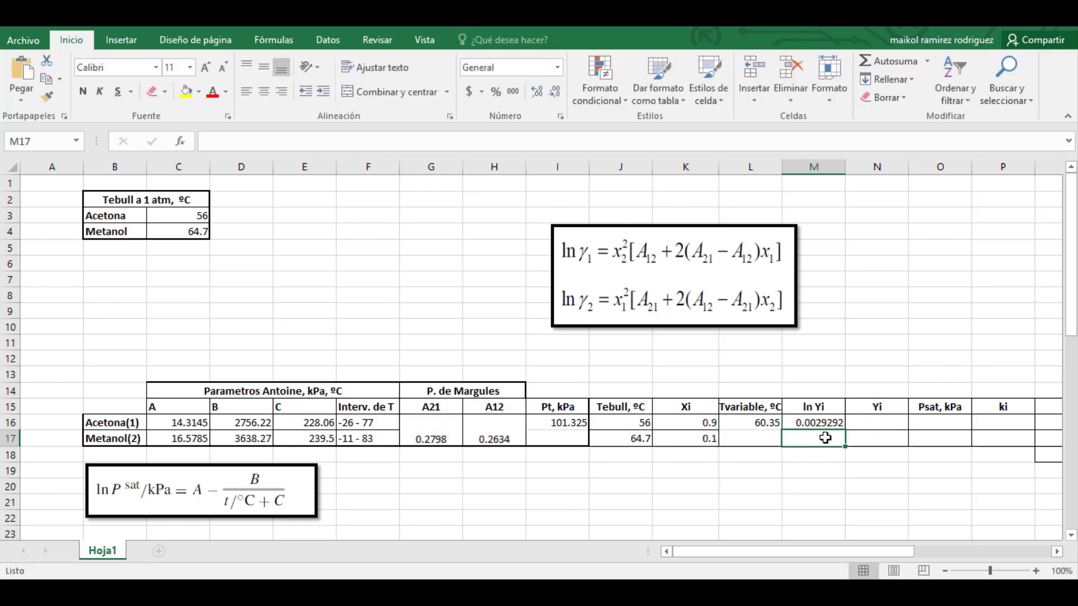
- Calculate methanol's ln Yi in M17 from the Margules equation with =((K16^2)*(G16+(2*(H16-G16)*K17)))
text(=)
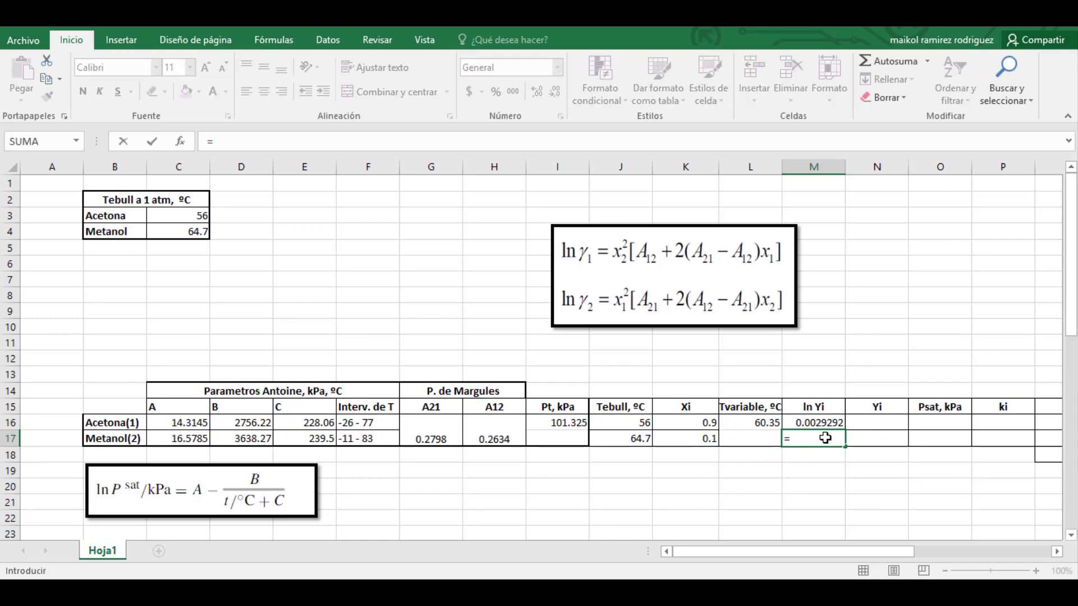
text((()
click(710, 423)
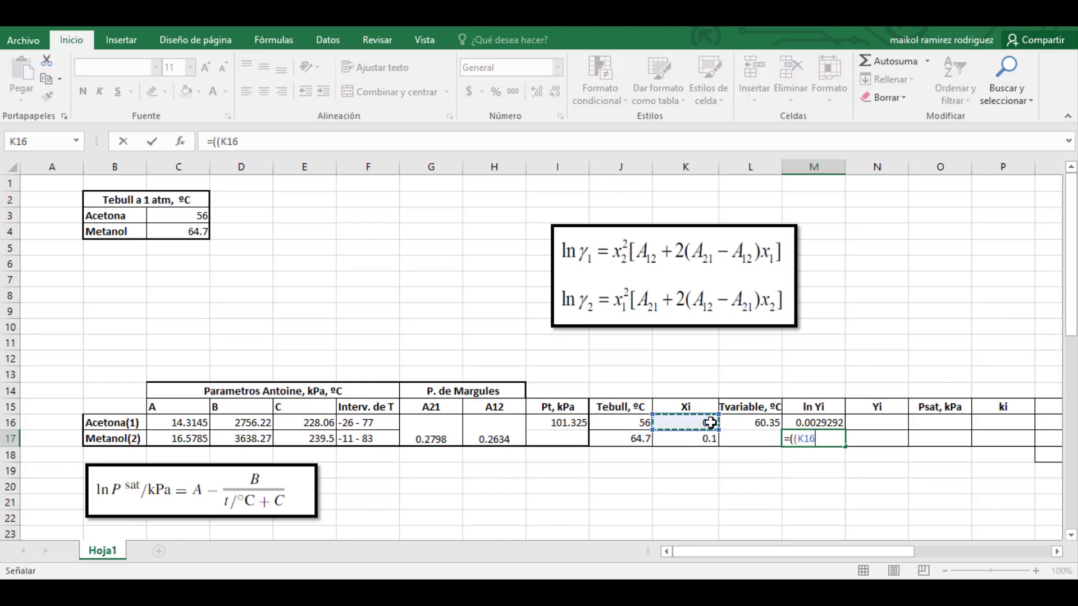
text(^)
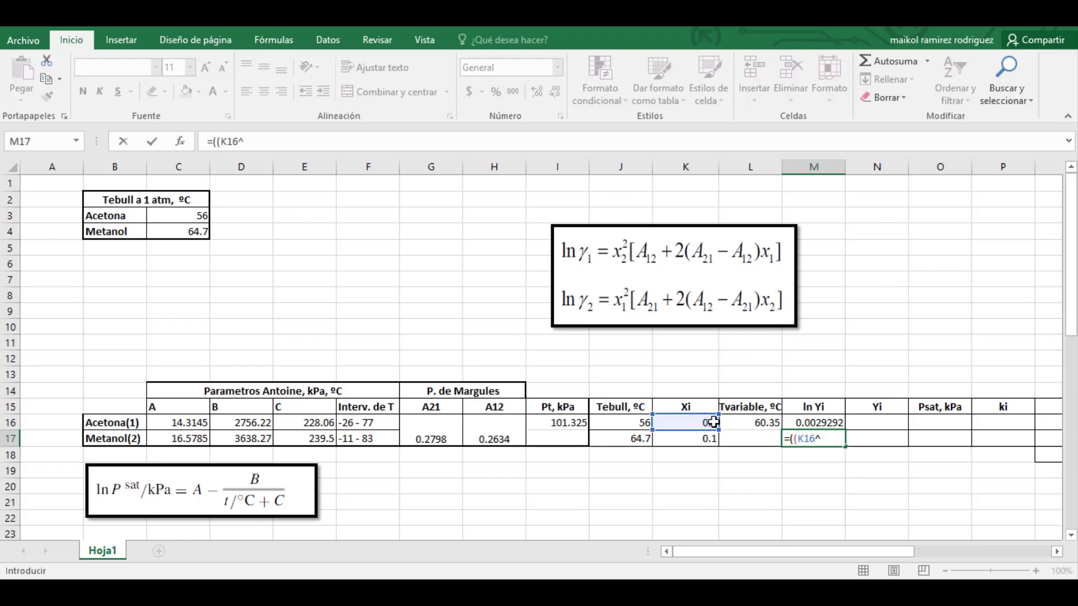
text(2)*()
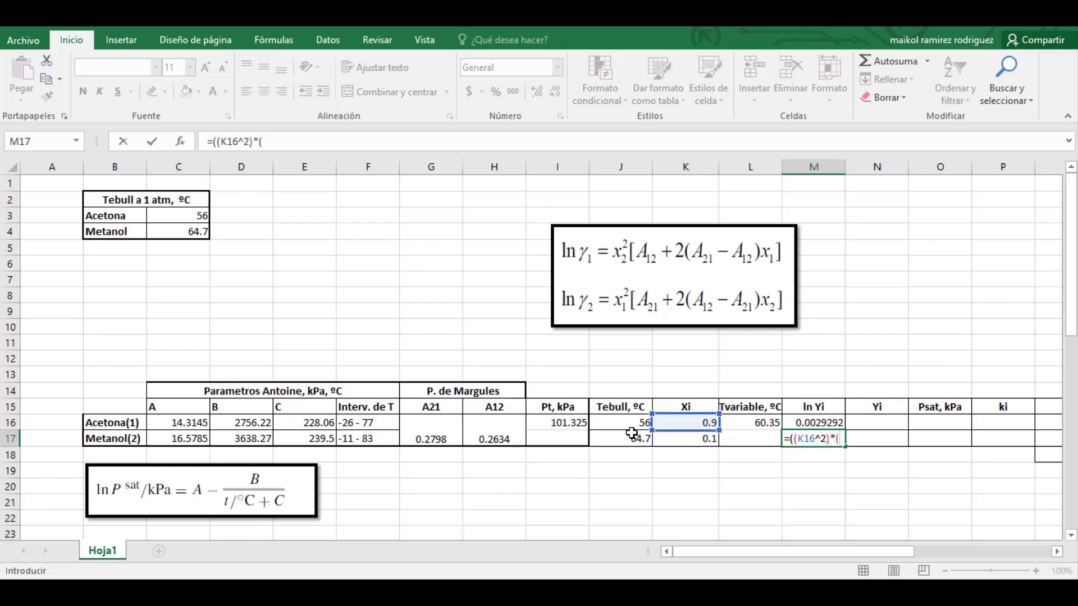
click(452, 435)
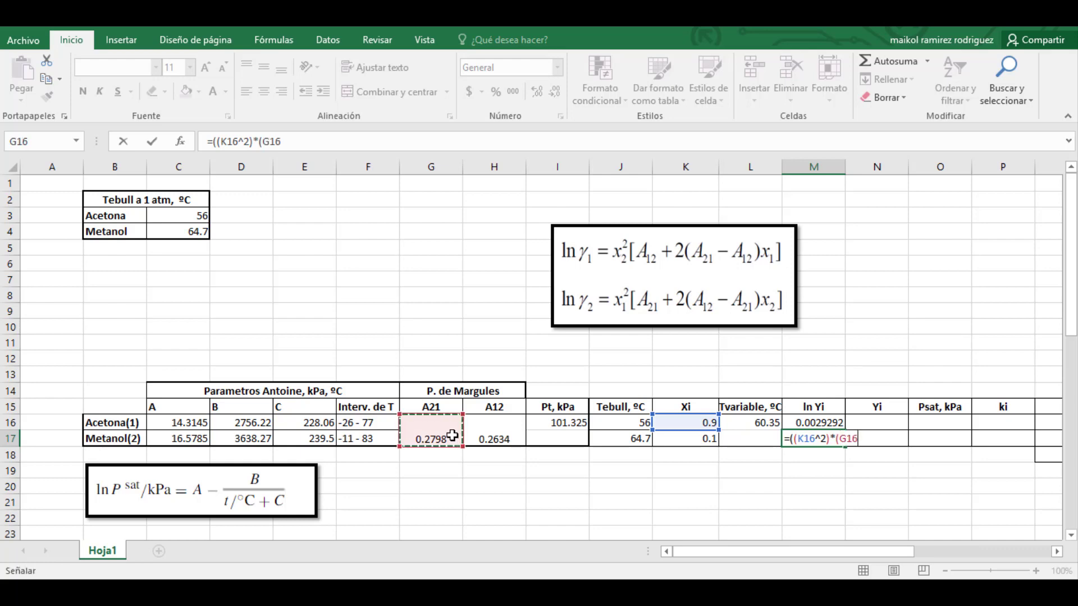
text(+(2)
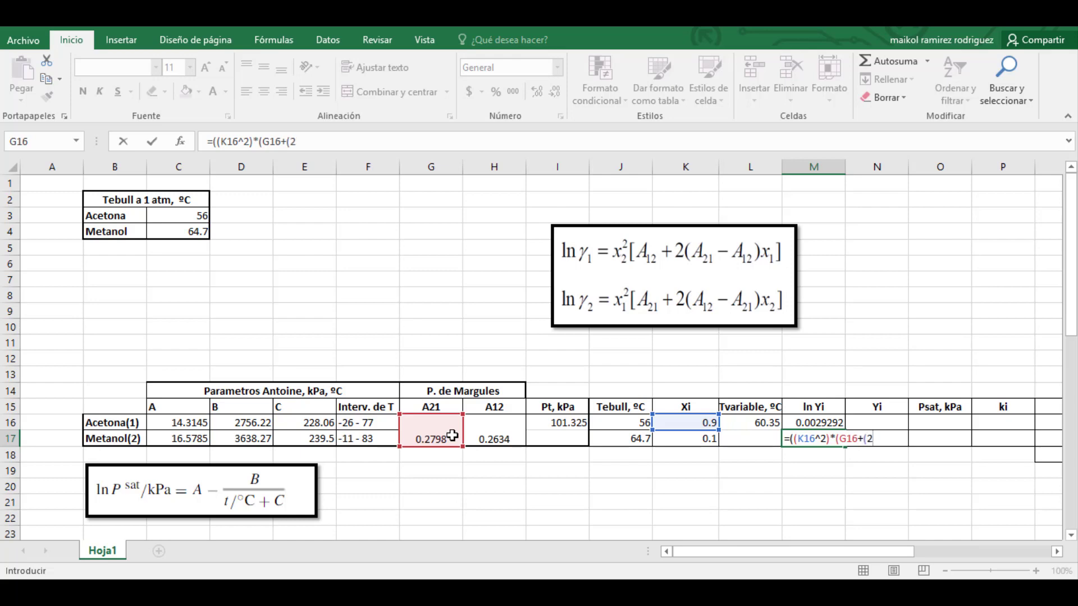
text(*()
click(485, 431)
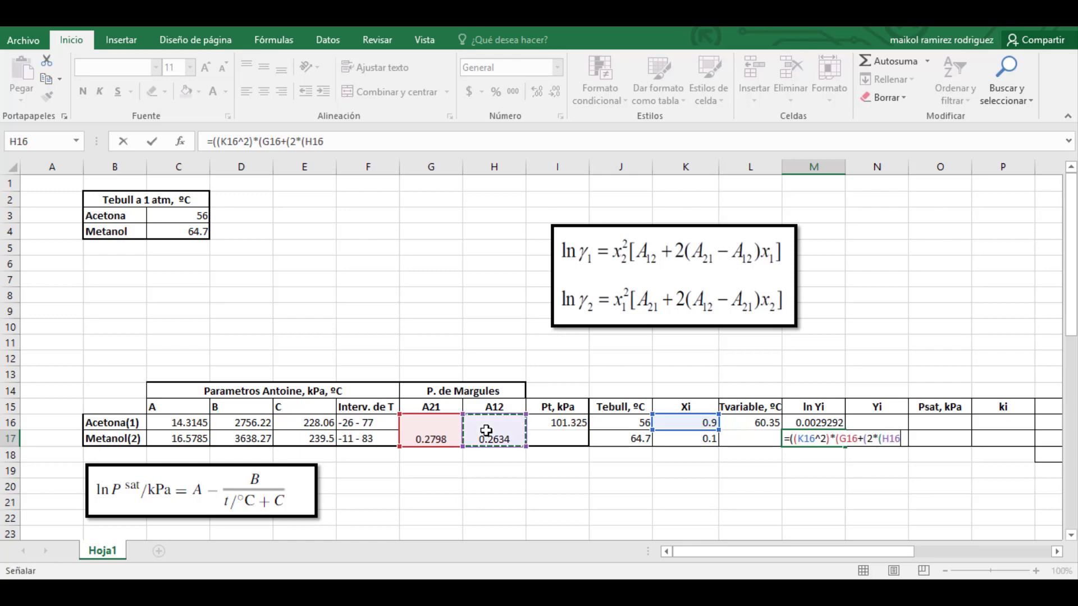
text(-)
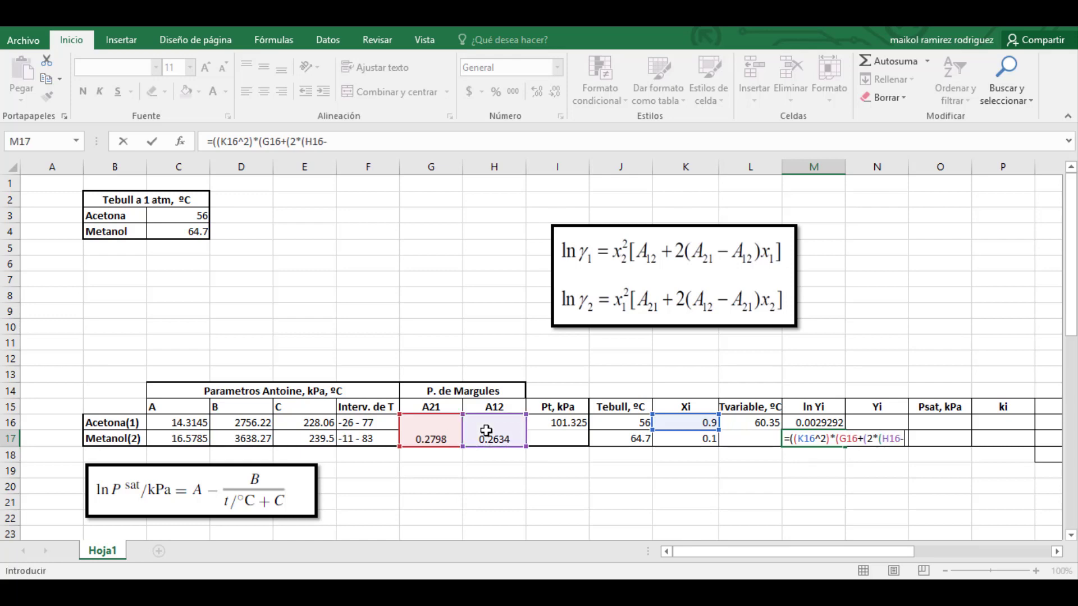
click(438, 432)
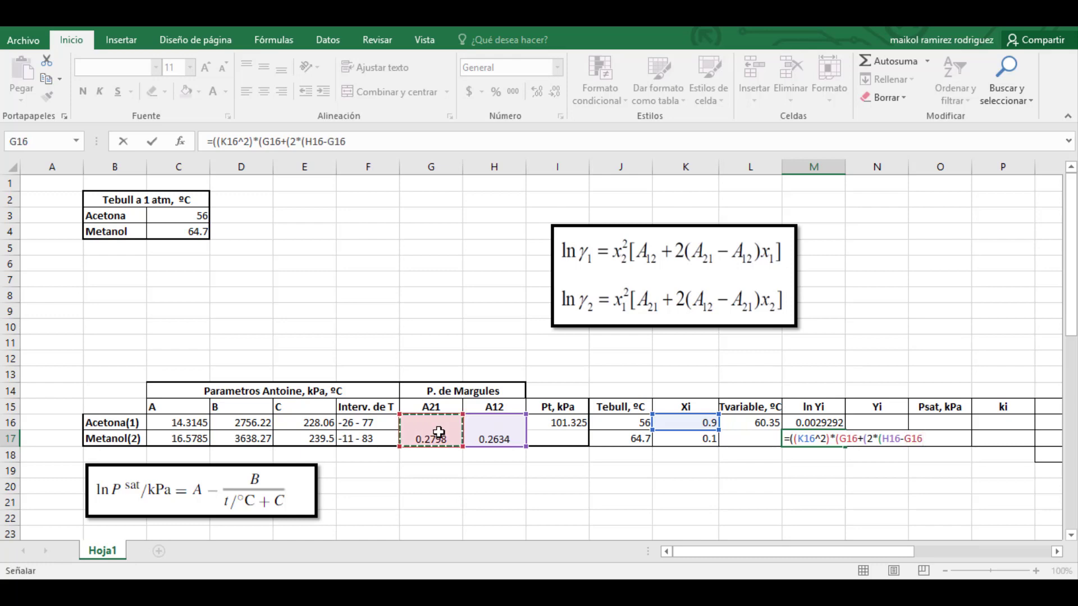
text()*)
click(665, 442)
text()))
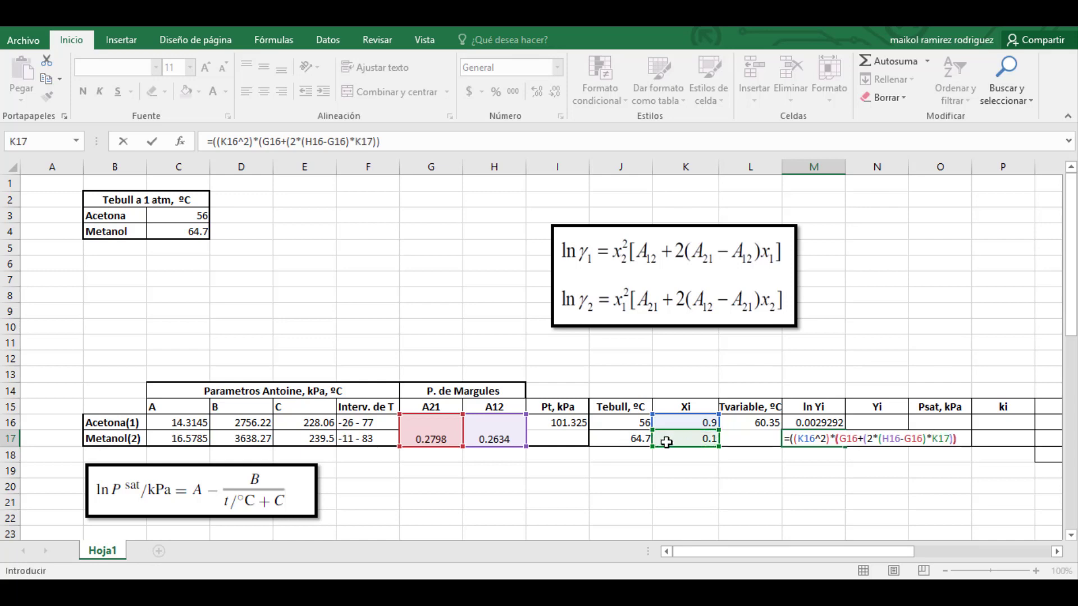
text())
key(Return)
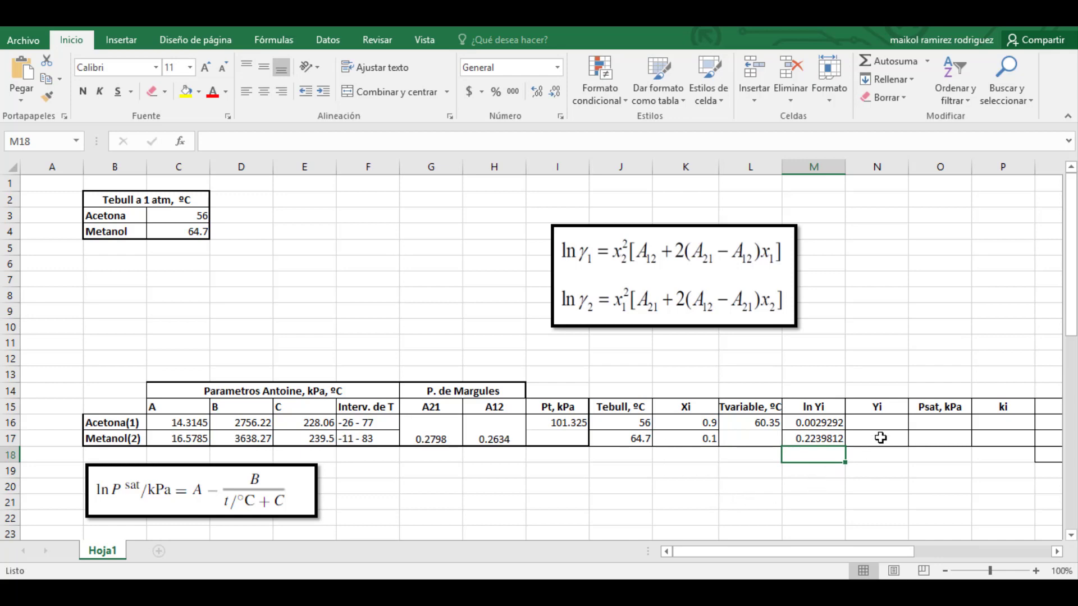
- Calculate acetone's Yi in N16 with =EXP(M16) and fill the formula down to methanol in N17
text(=)
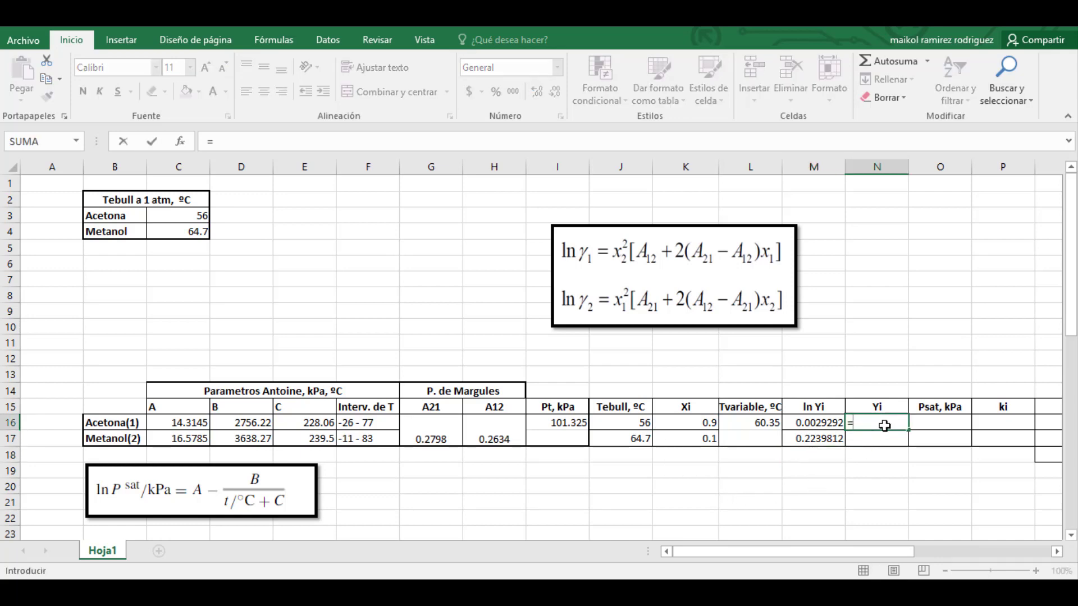
text(E)
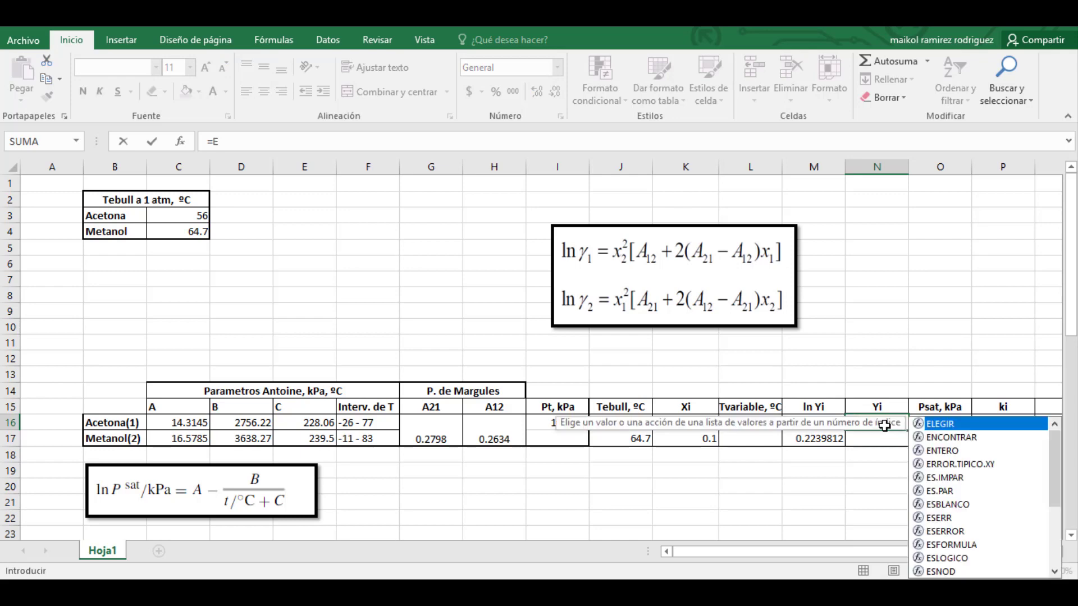
text(XP)
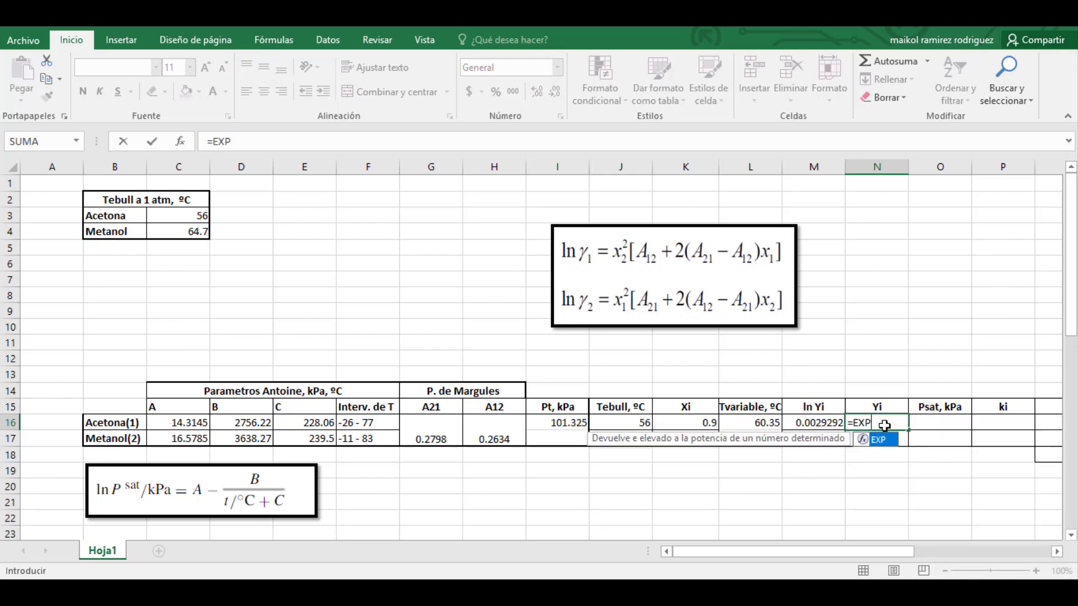
text(()
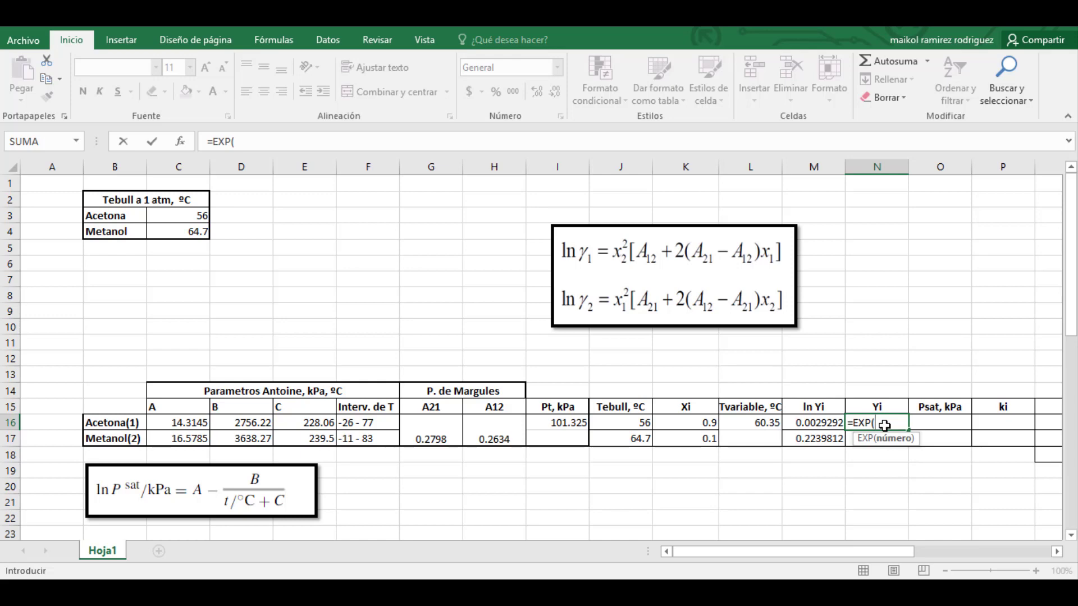
click(808, 423)
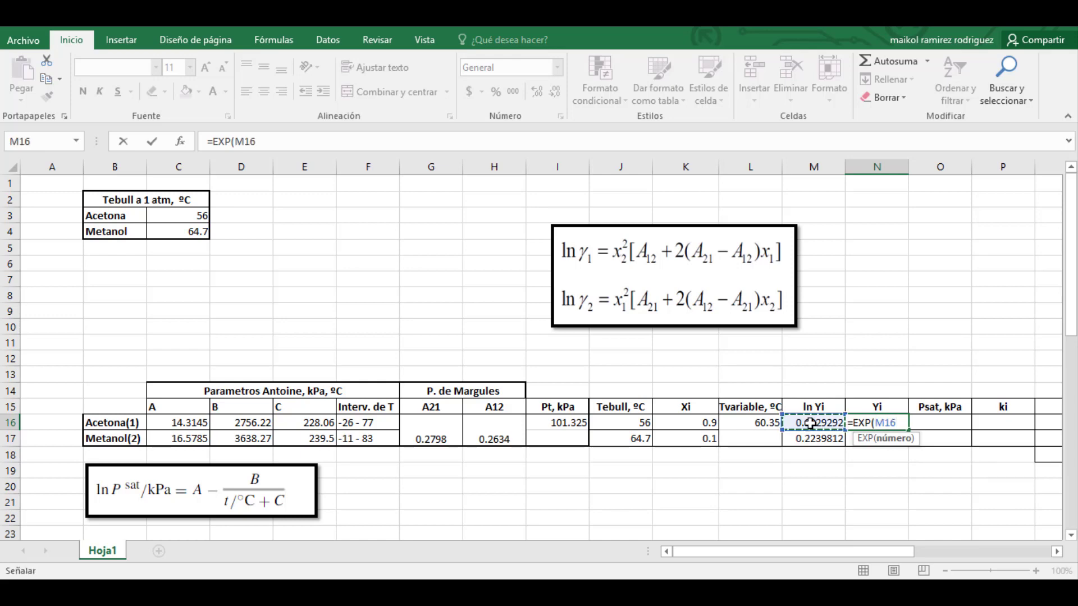
key(Return)
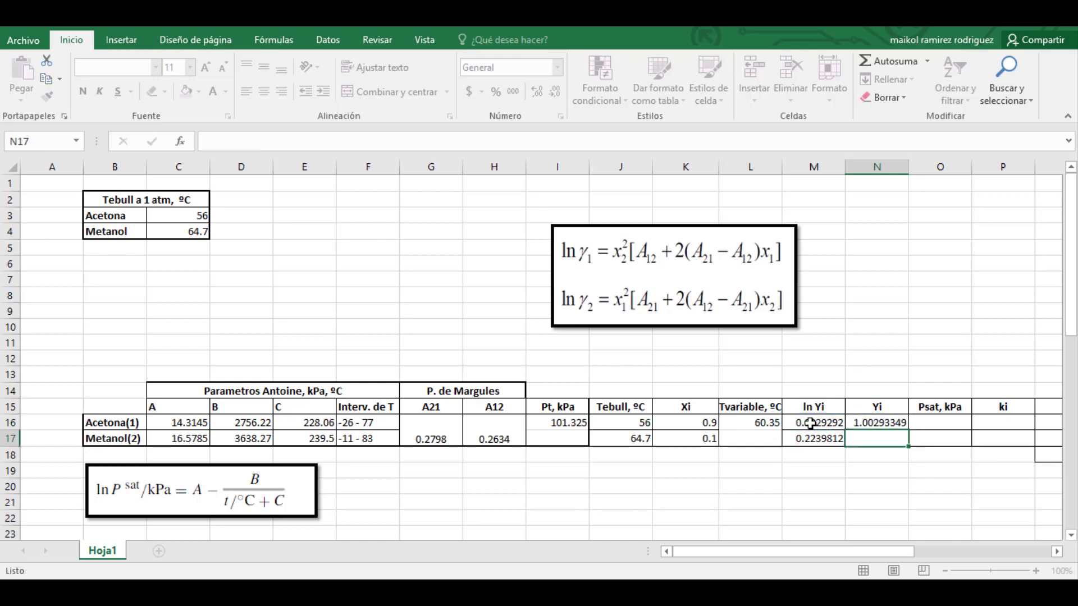
click(860, 422)
drag(907, 430, 909, 443)
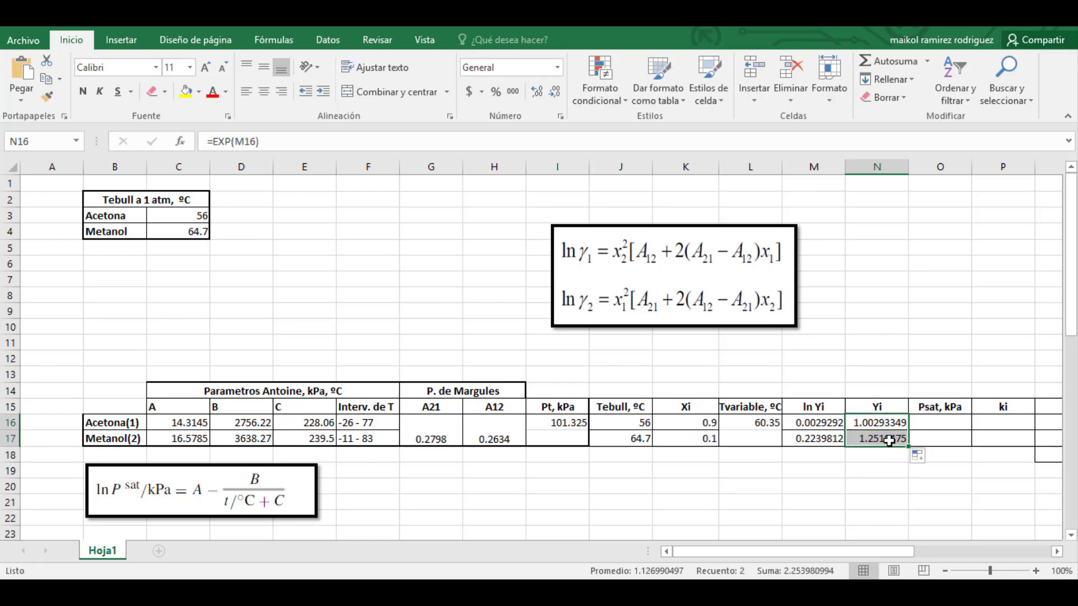
- Calculate acetone's Psat in O16 from the Antoine equation with =(EXP(C16-(D16/(L16+E16))))
click(929, 423)
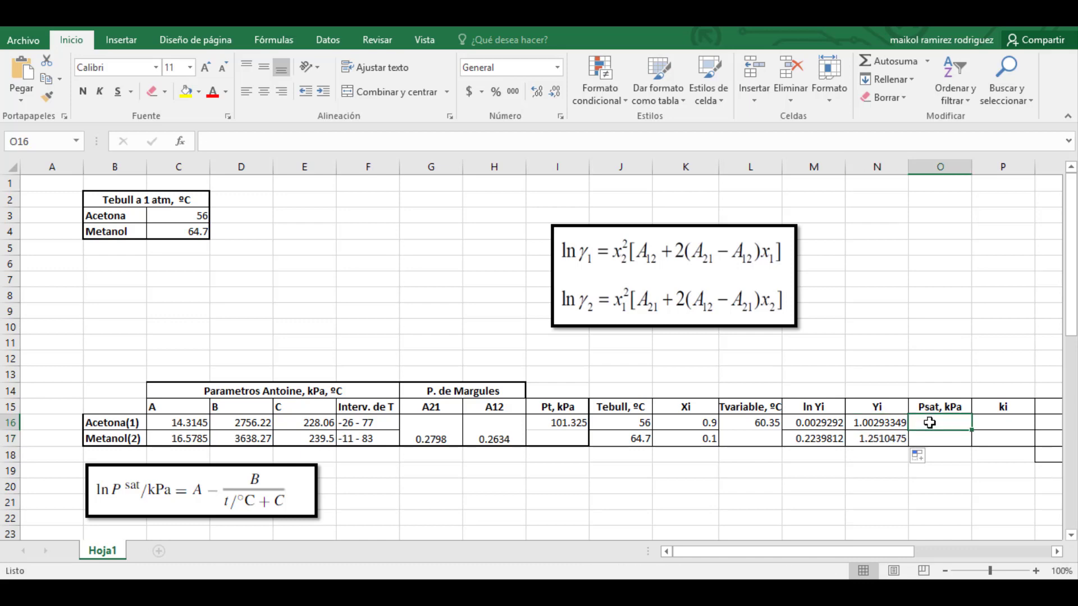
text(=)
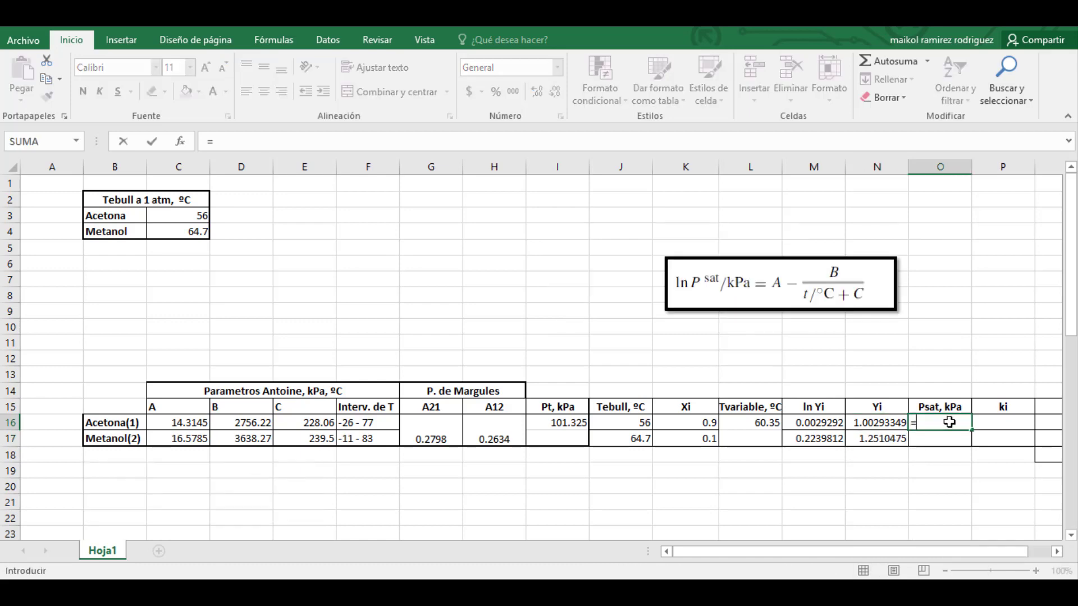
text((EXP)
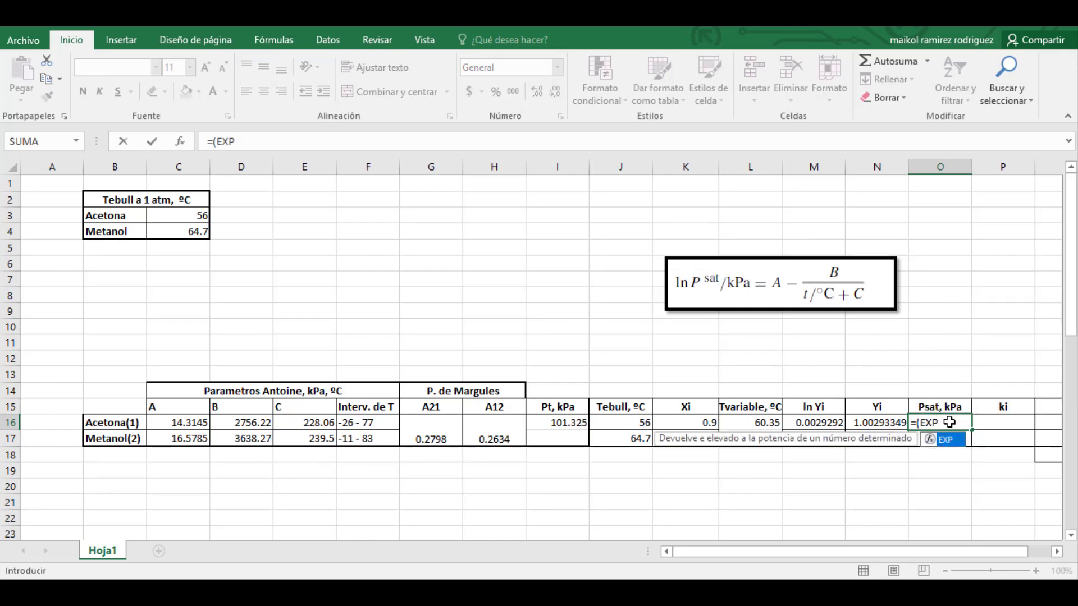
text(()
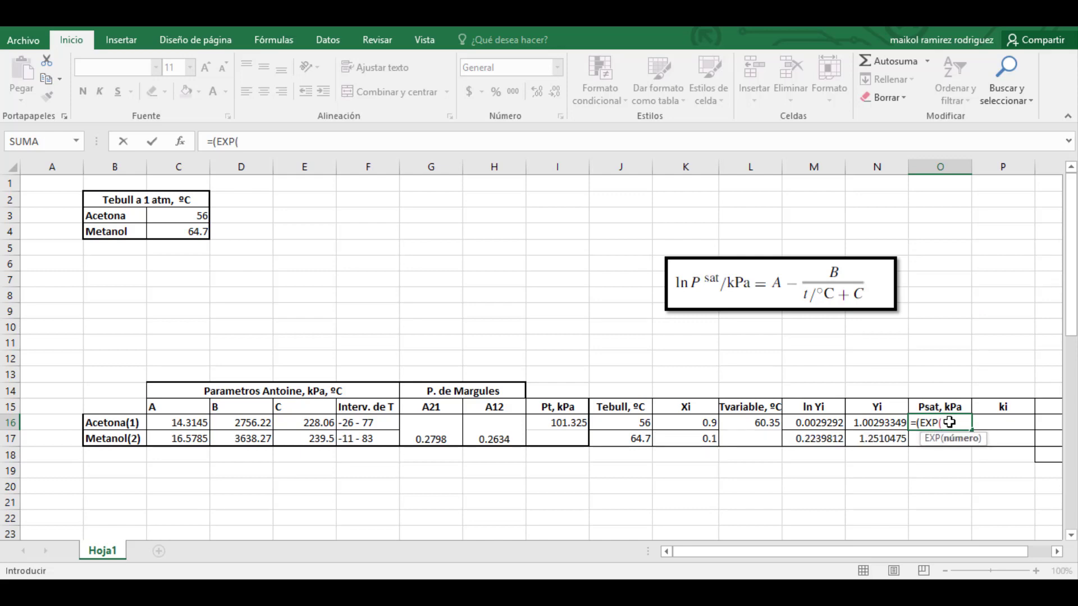
click(170, 423)
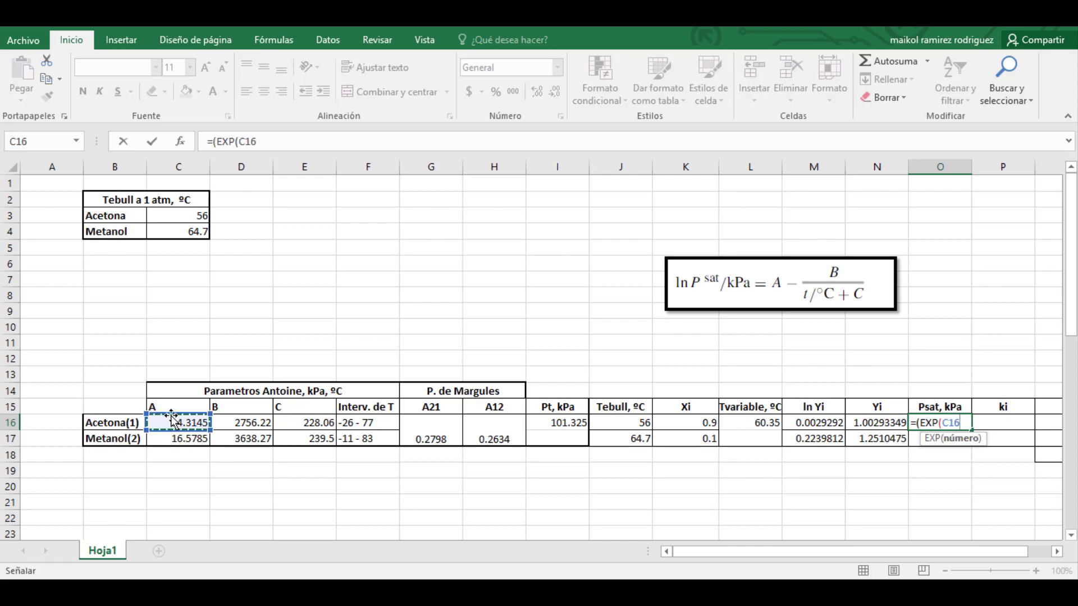
text(-()
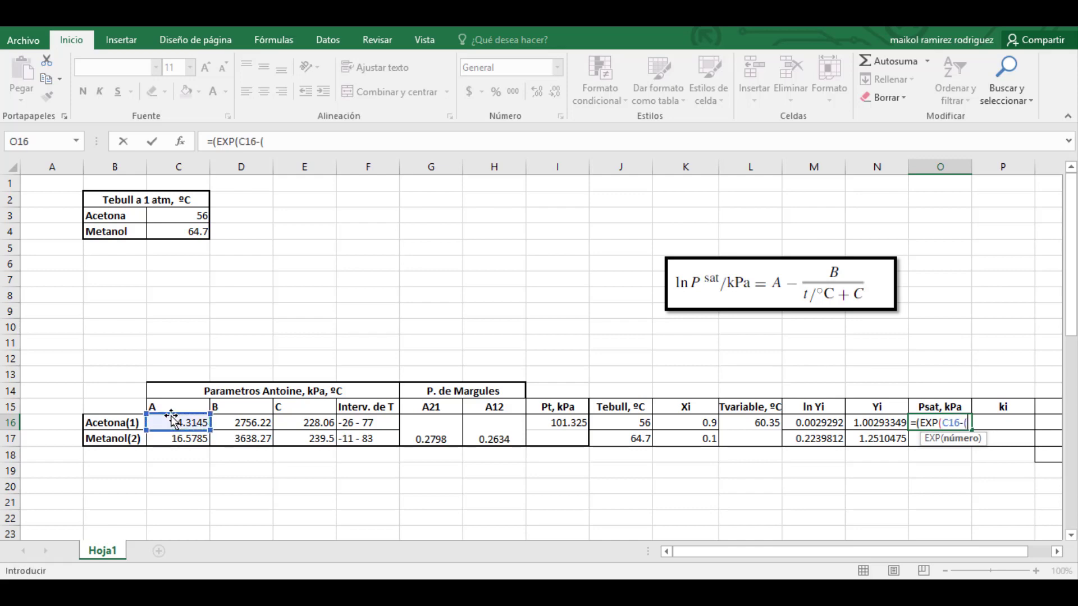
click(230, 421)
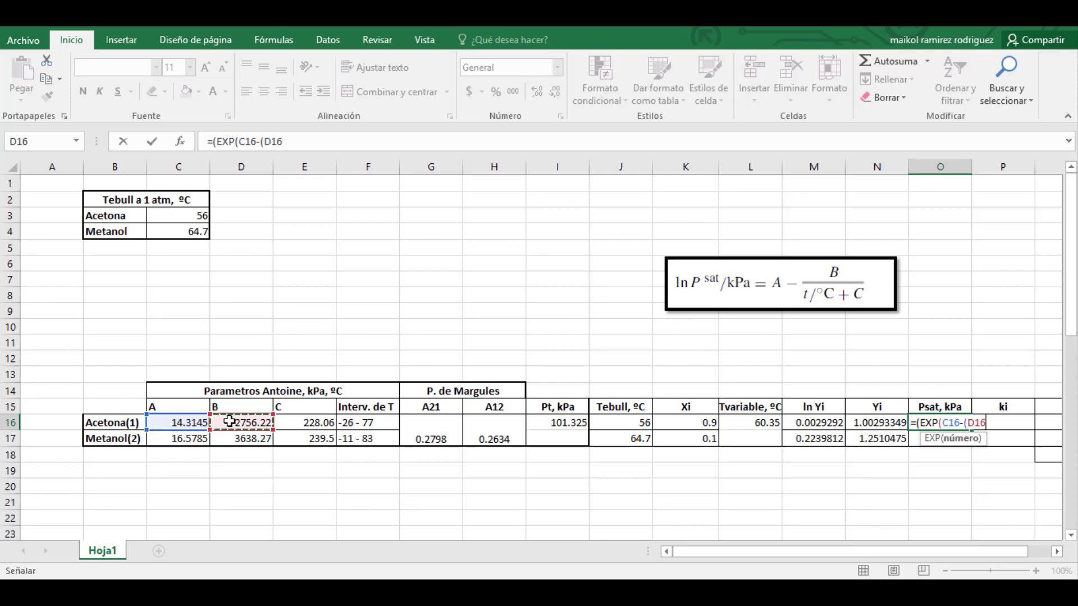
text(/()
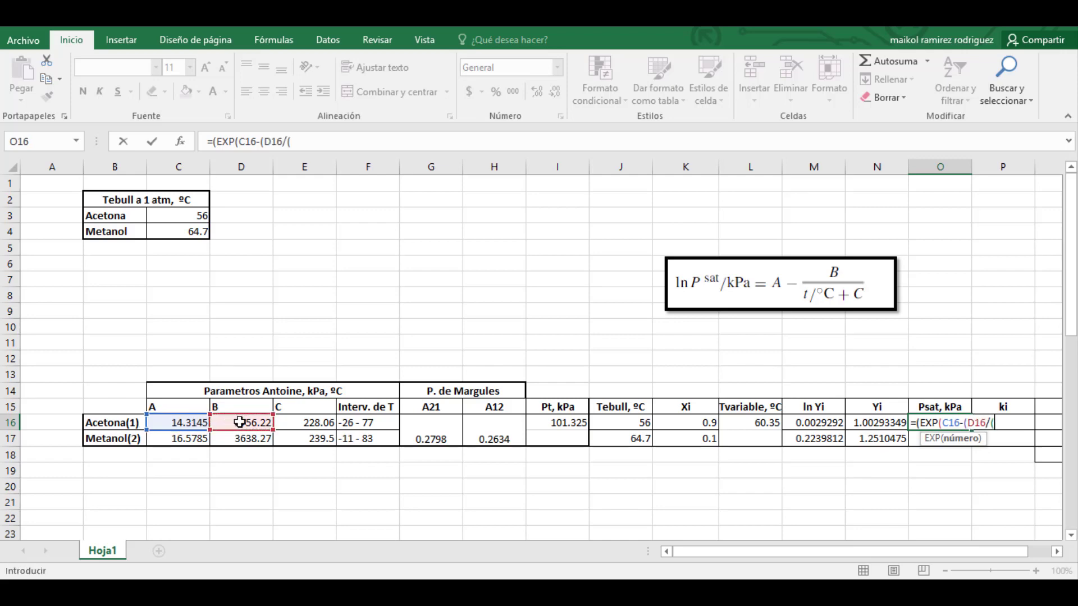
click(750, 421)
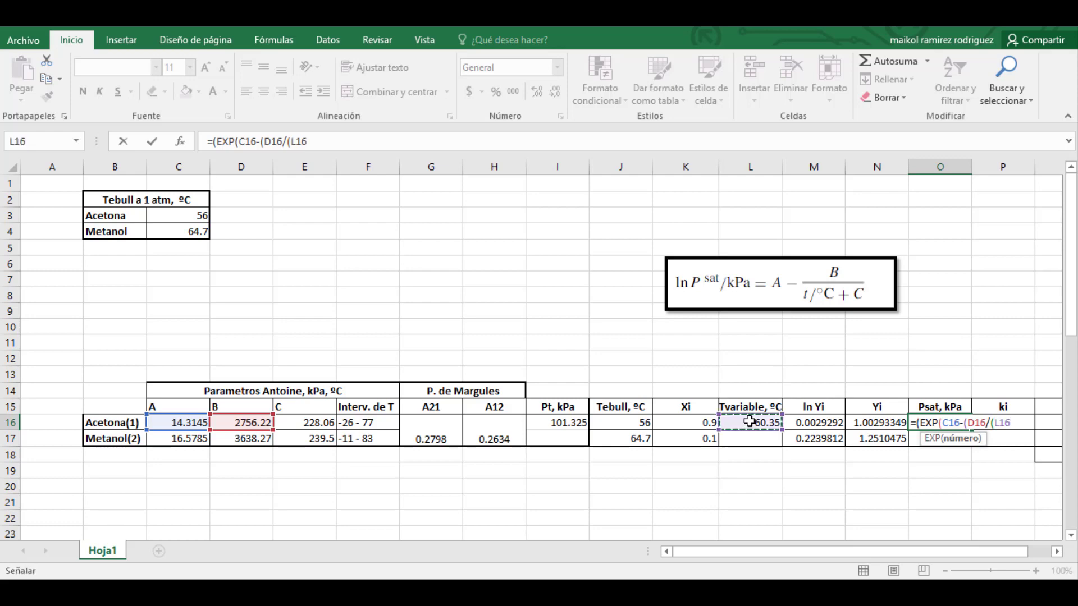
text(+)
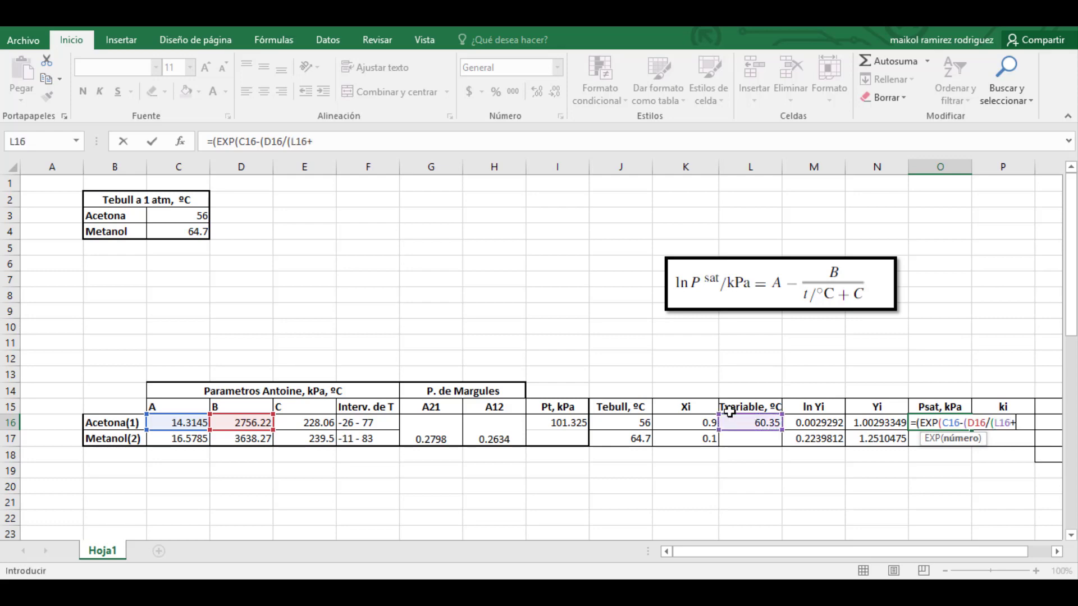
click(297, 425)
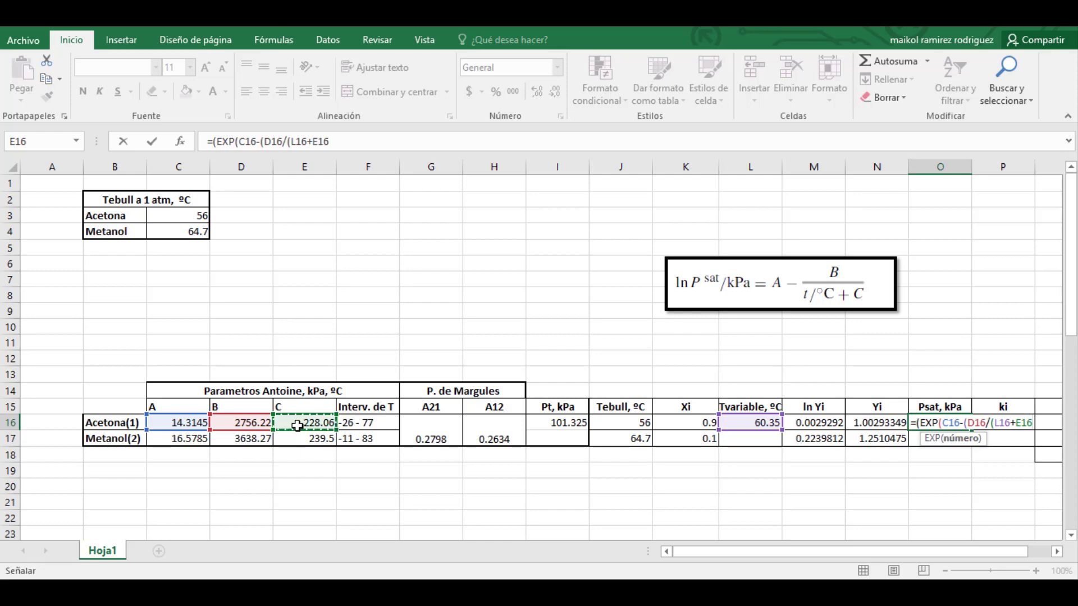
text())
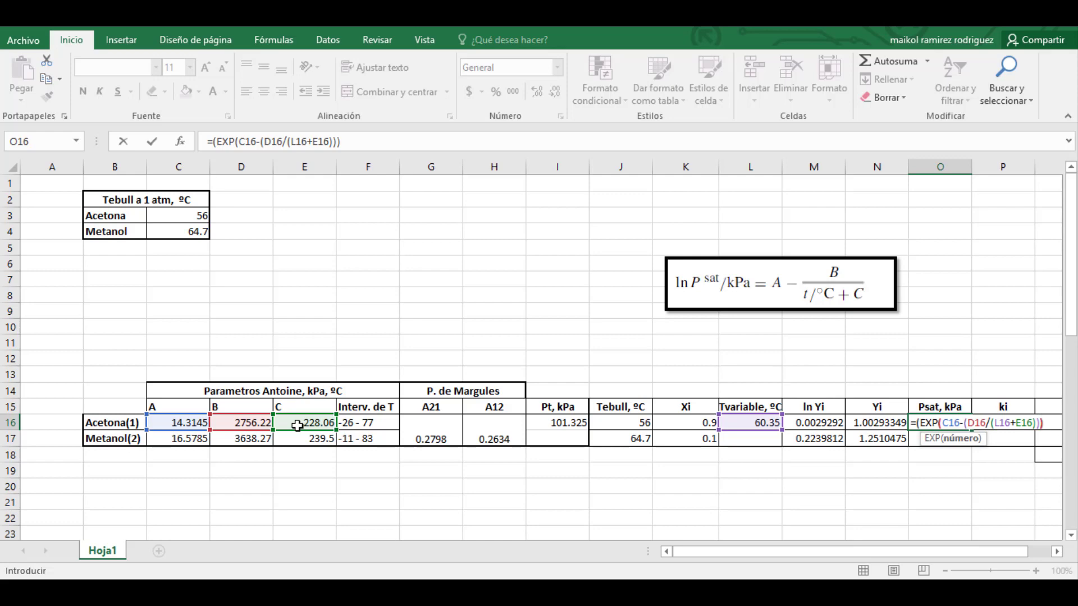
key(Return)
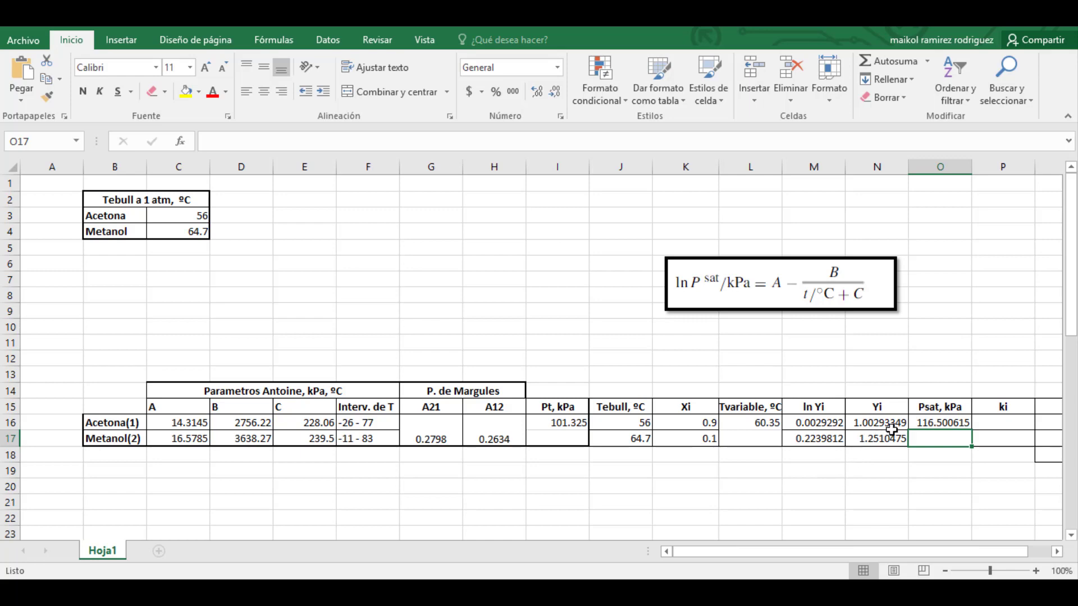
- Make the temperature reference absolute in acetone's Psat formula in O16, giving =(EXP(C16-(D16/($L$16+E16))))
click(924, 421)
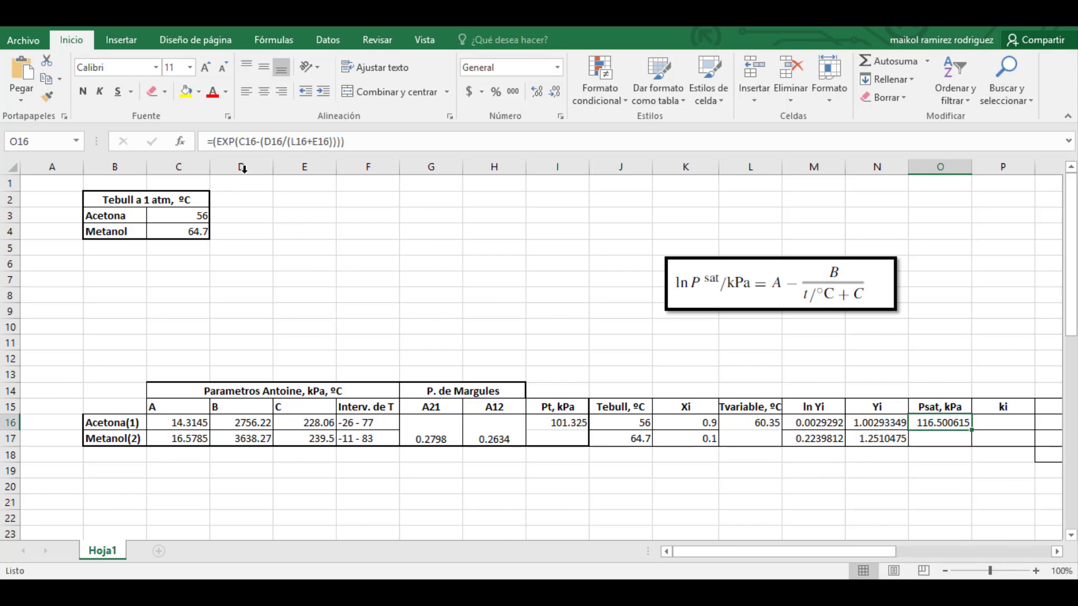
click(303, 142)
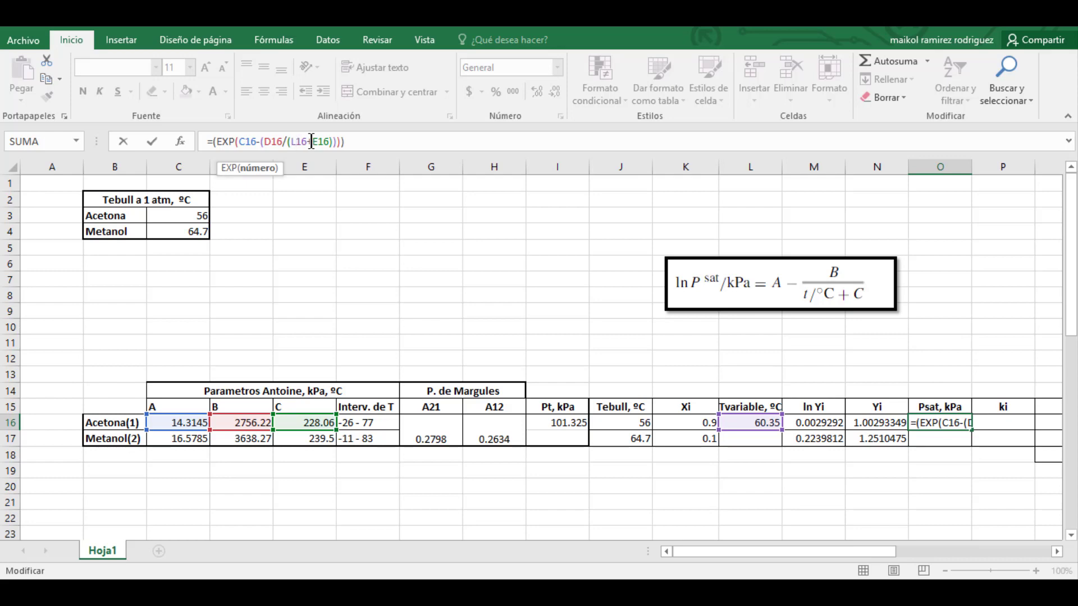
key(Right)
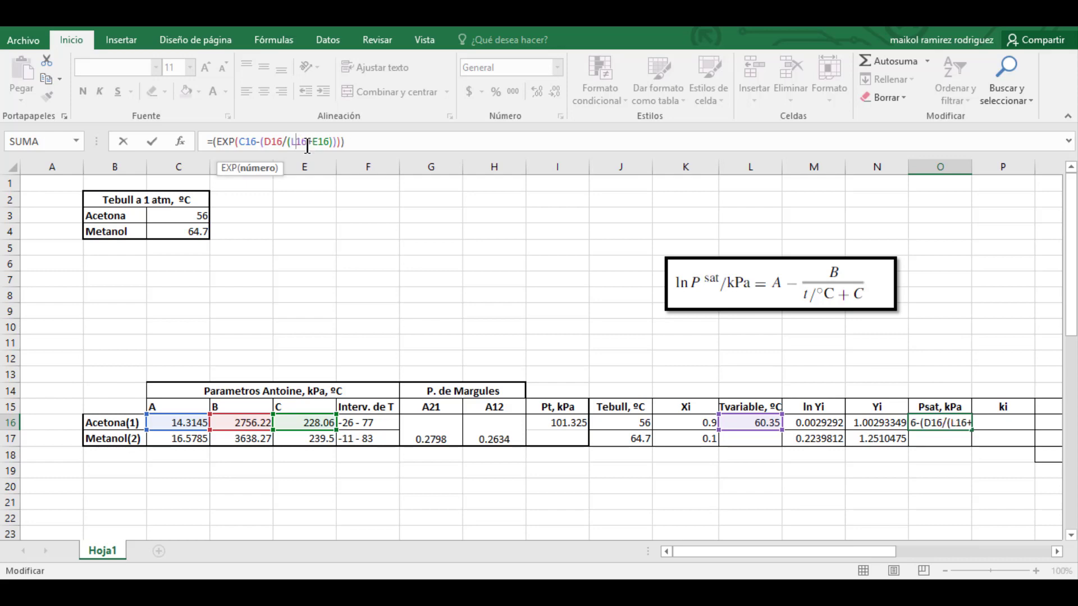
text($)
key(Left)
key(Left)
text($)
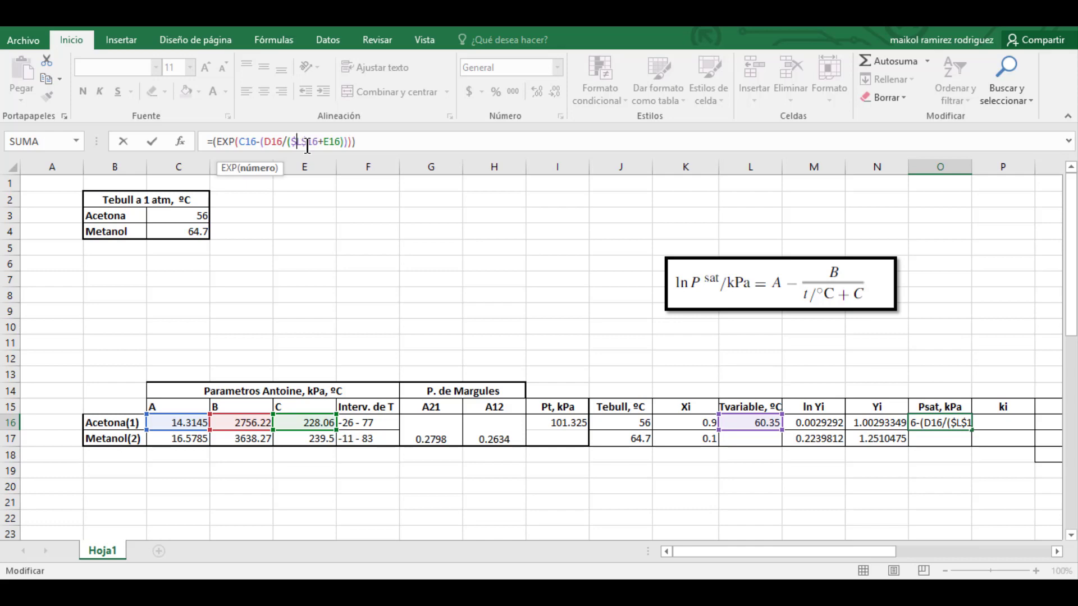
click(382, 147)
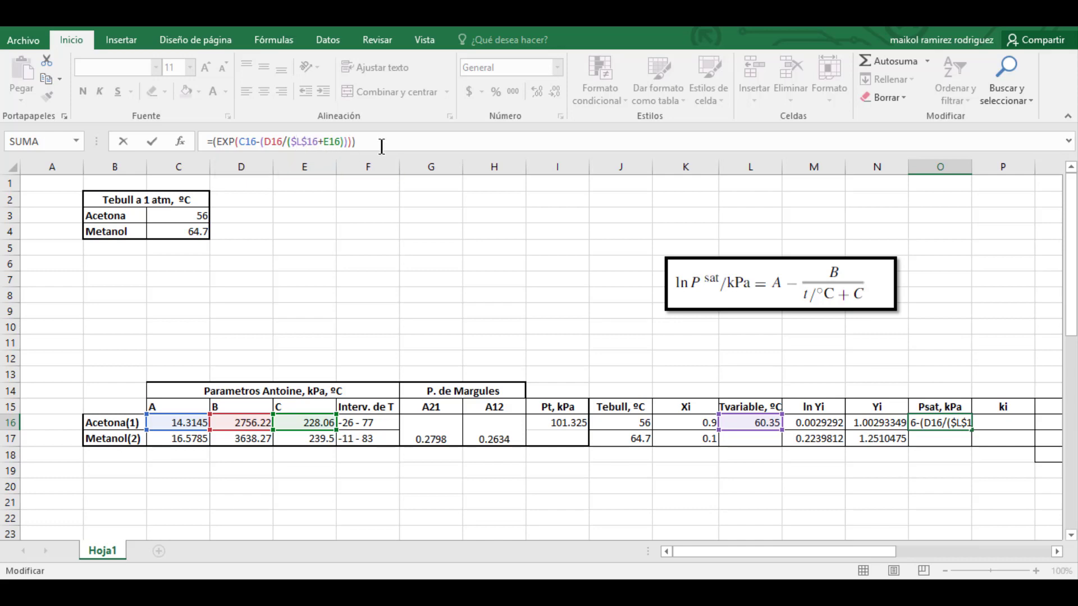
key(Return)
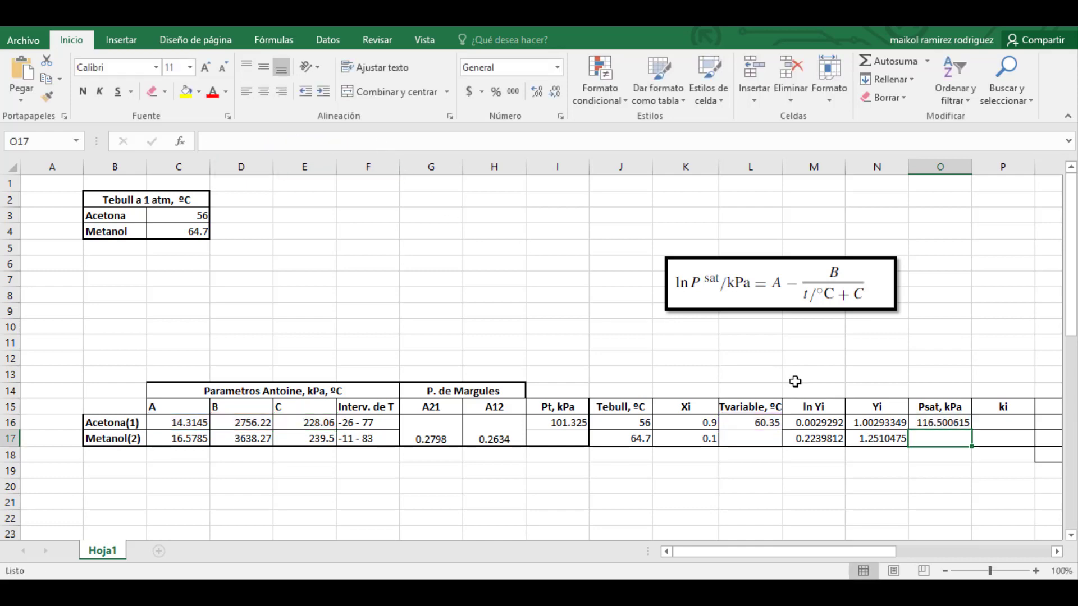
- Fill the Psat formula from O16 down to methanol in O17
click(939, 422)
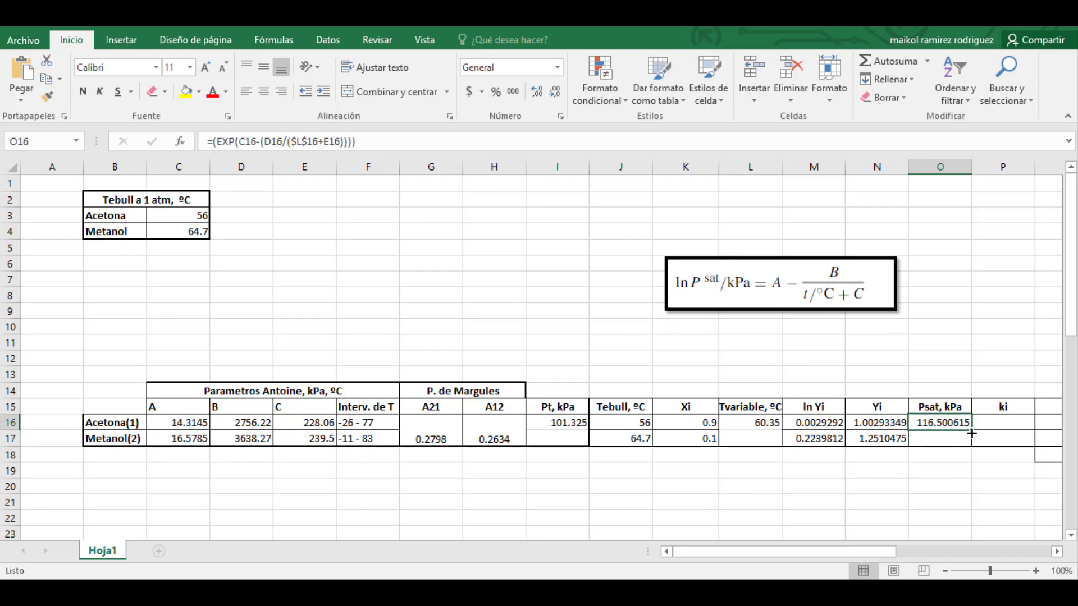
drag(972, 431, 975, 447)
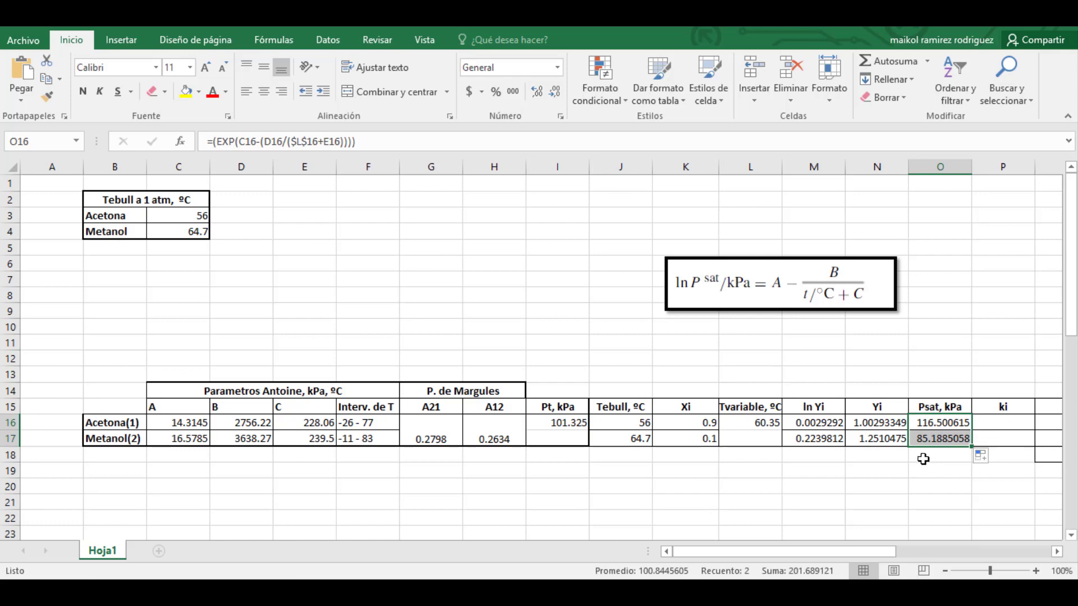
click(837, 527)
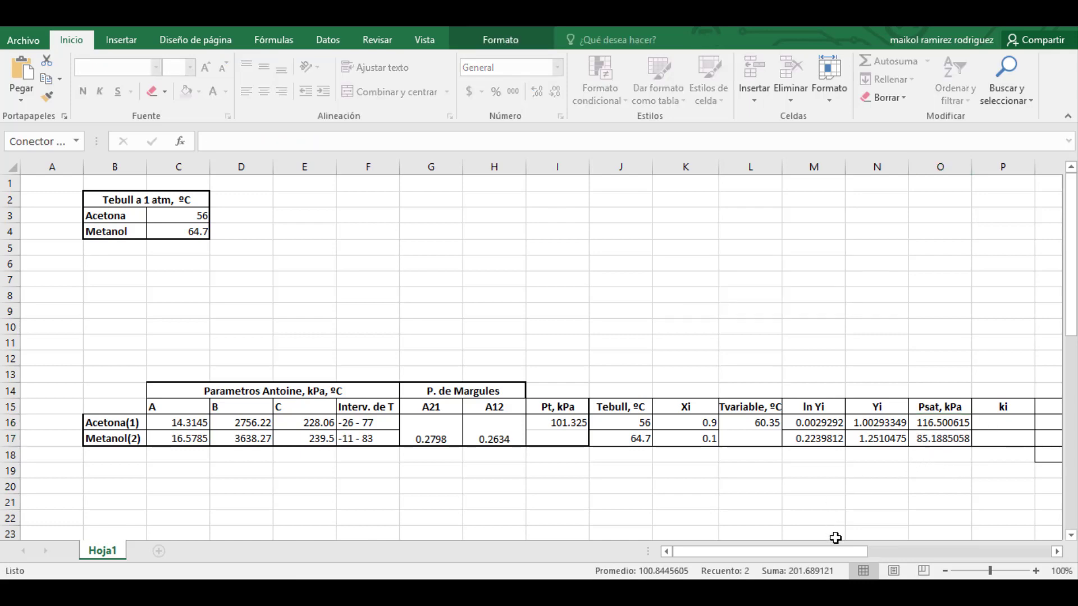
- Enter acetone's ki formula in P16 as Yi times Psat over total pressure, =(N16*O16)/I16
drag(830, 550, 860, 552)
click(885, 427)
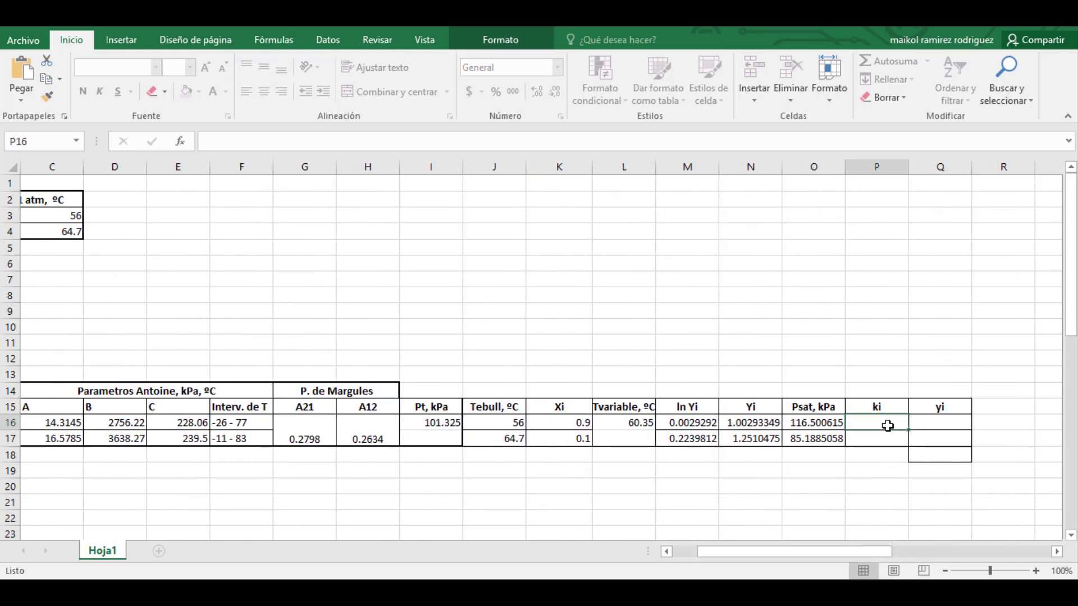
text(=)
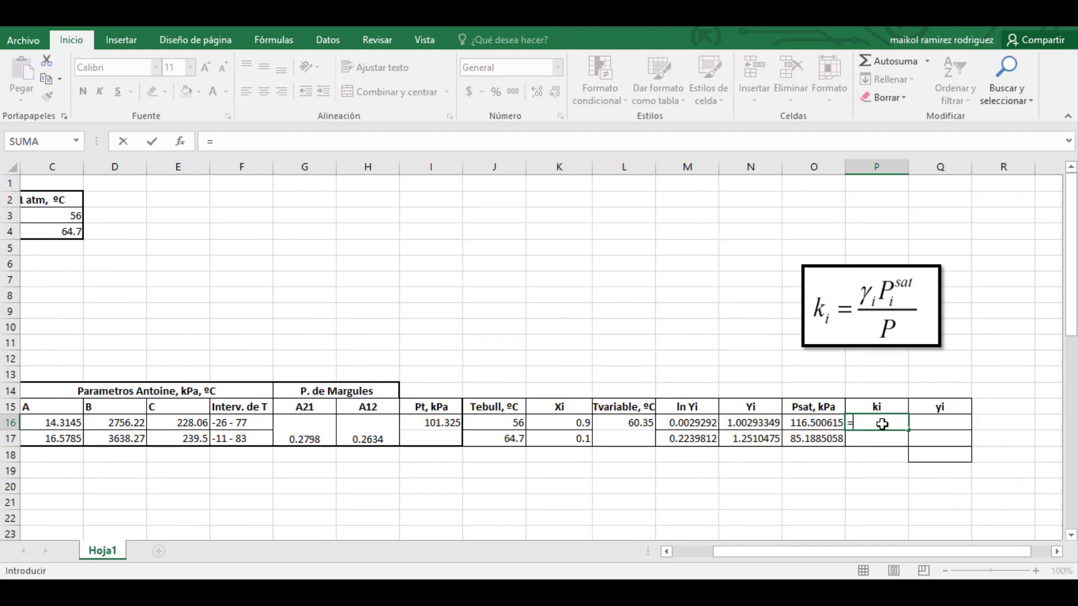
text(()
click(754, 422)
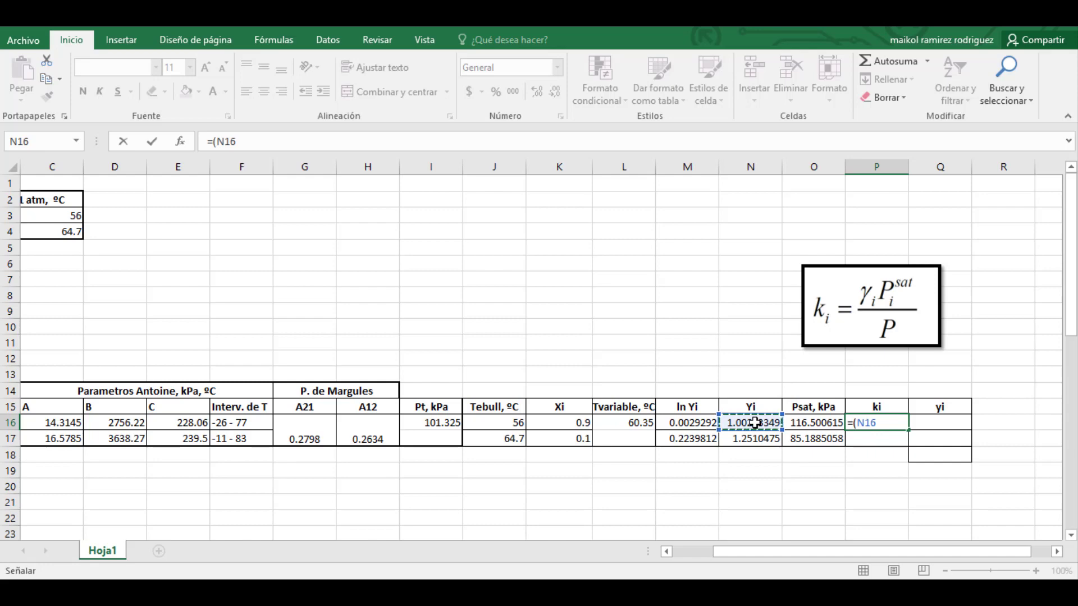
text(*)
click(813, 422)
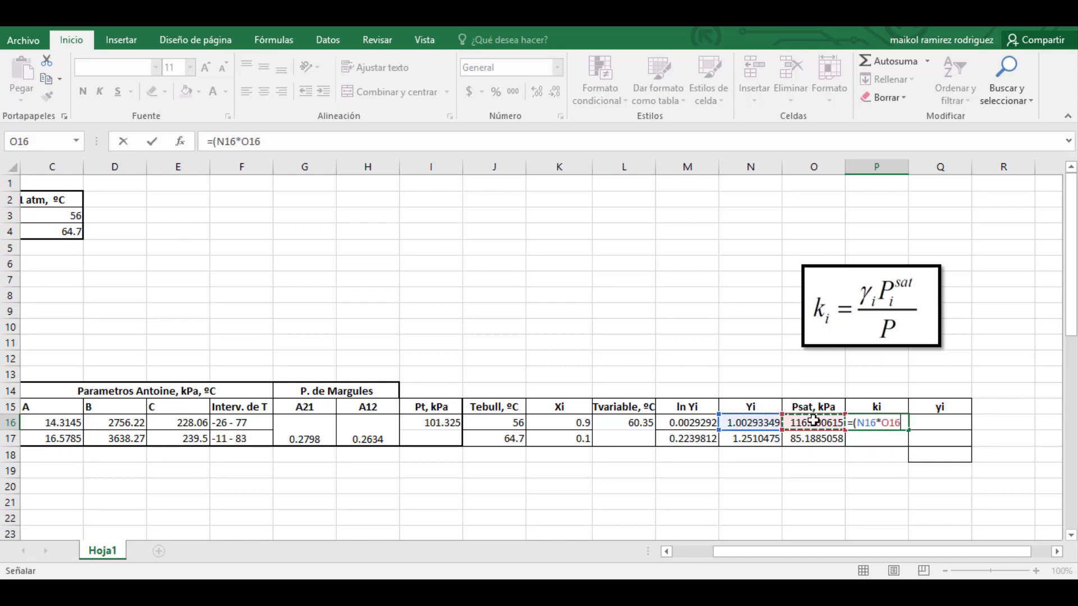
text()/)
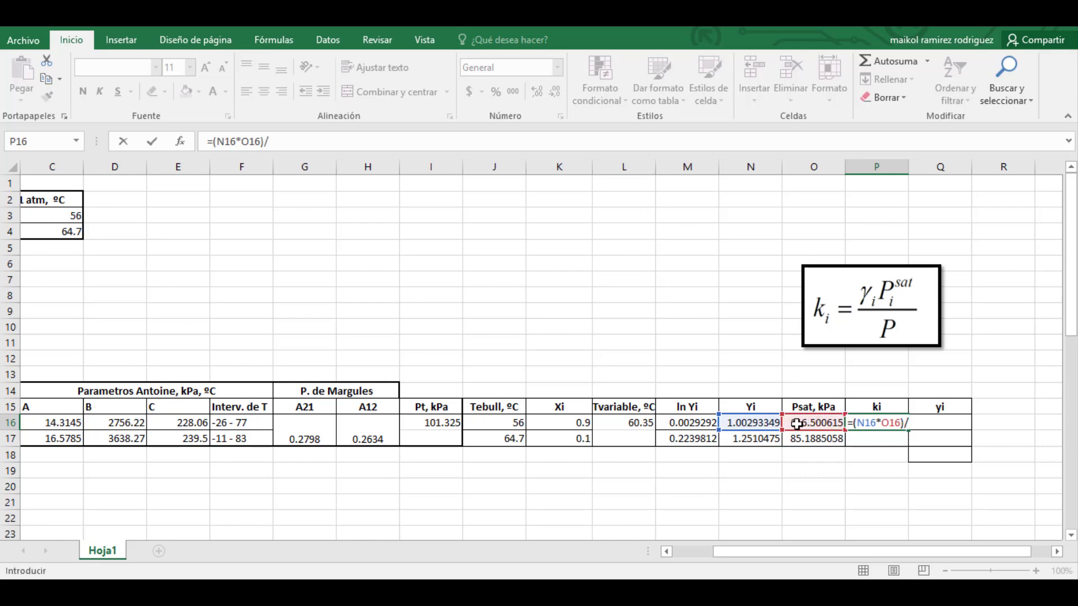
click(444, 424)
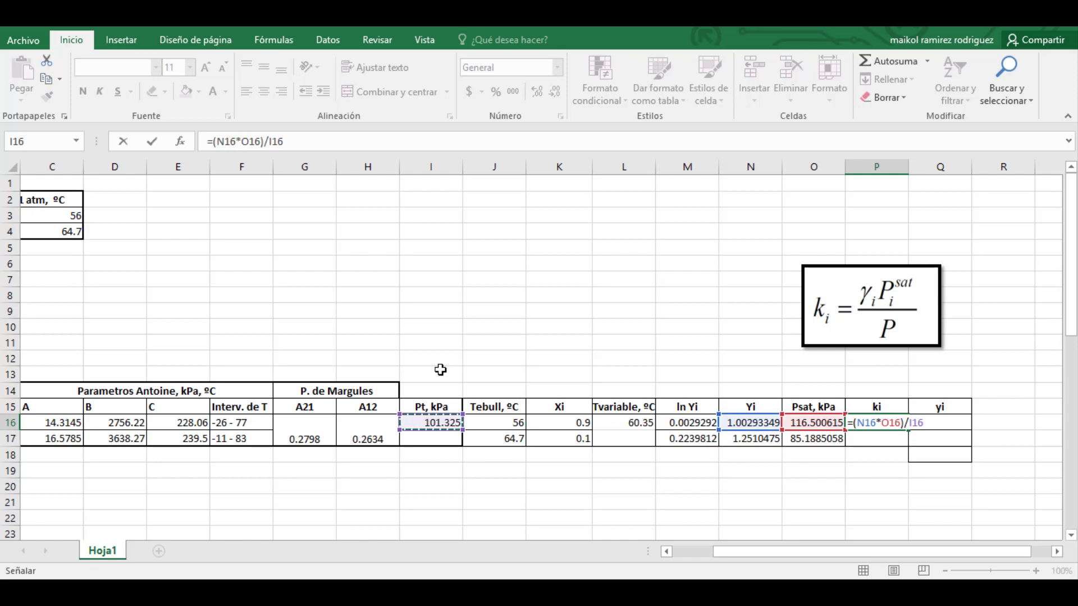
- Make the pressure reference in P16 absolute as $I$16 and fill the ki formula down to methanol in P17
click(275, 141)
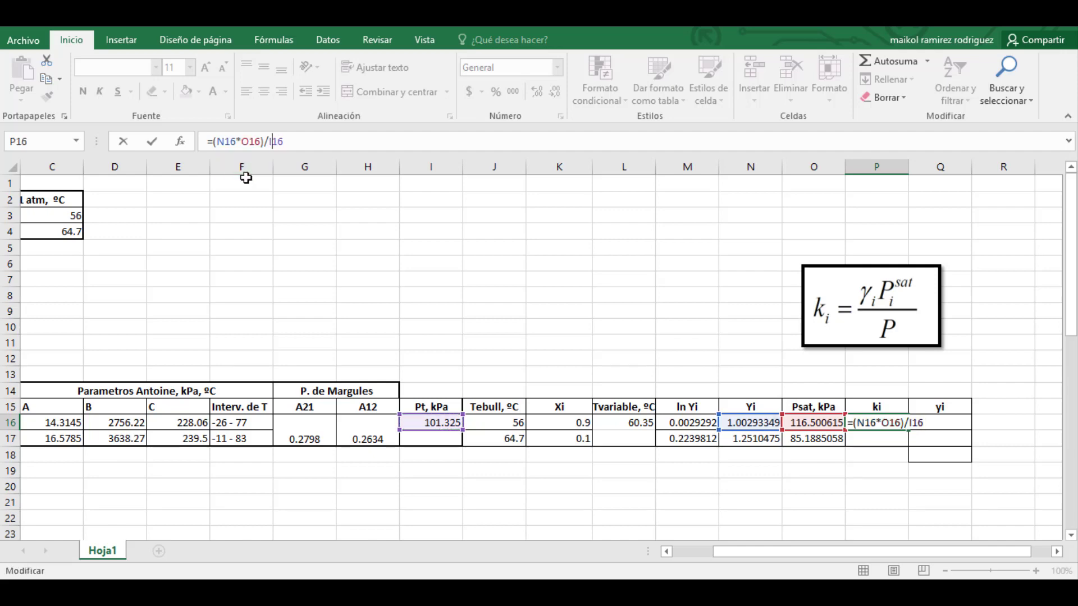
text($)
key(Left)
key(Left)
text($)
key(Return)
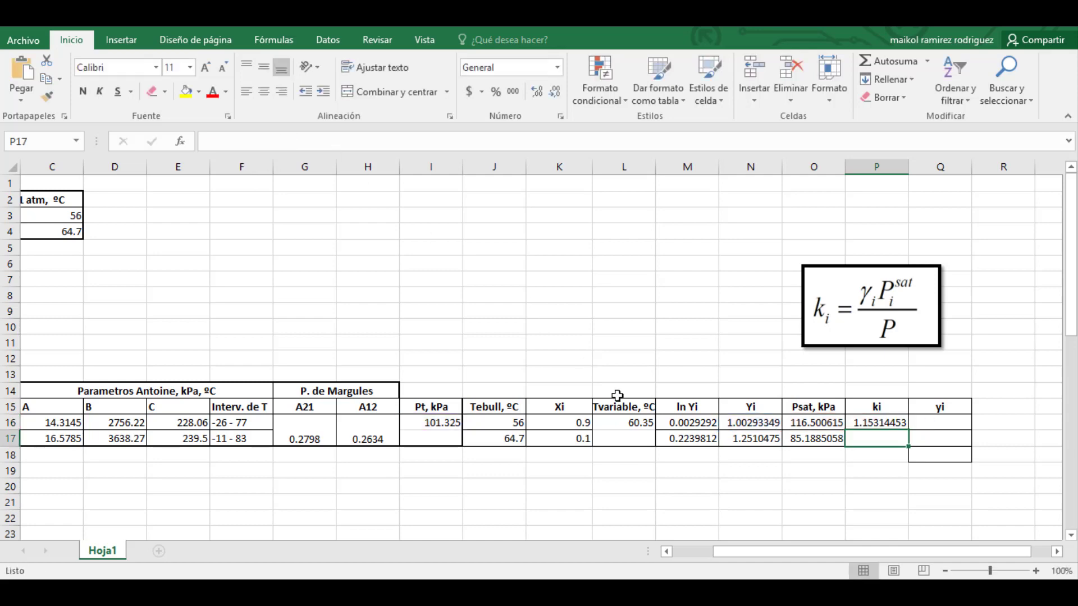
click(884, 421)
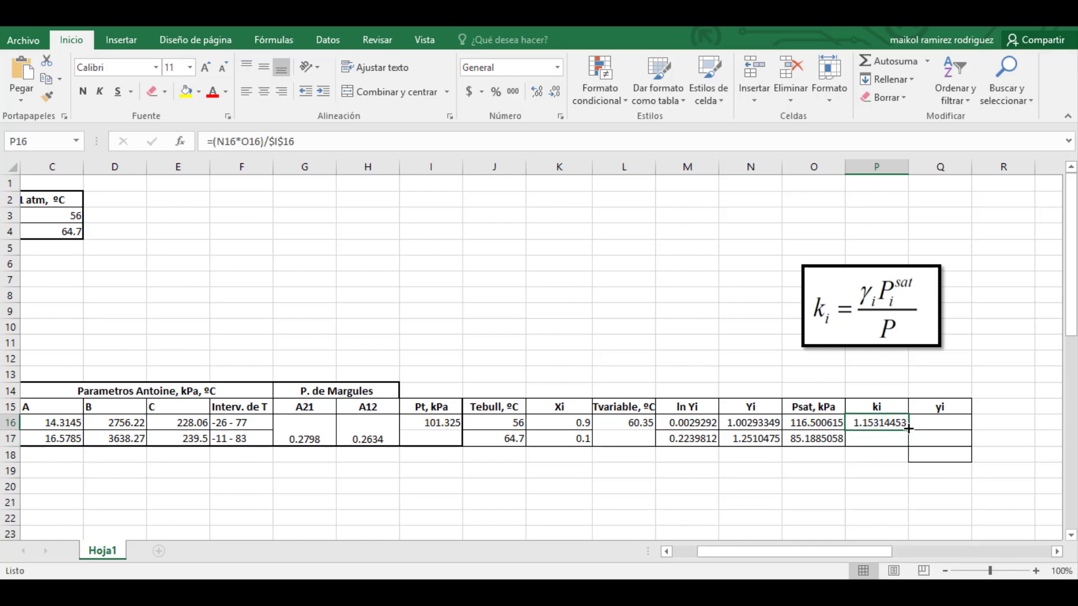
drag(908, 431, 909, 446)
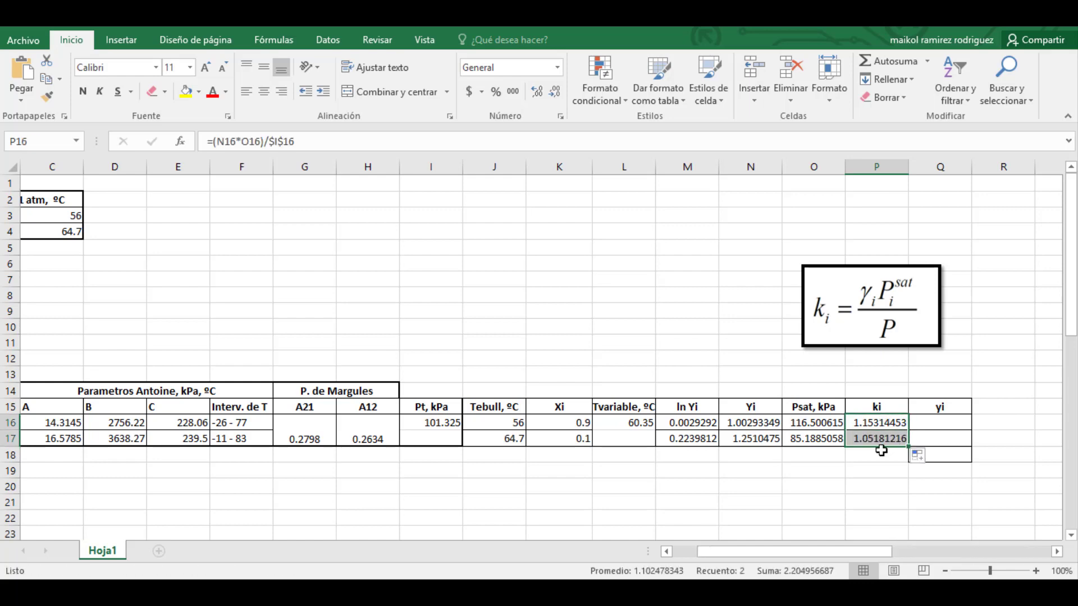
click(875, 469)
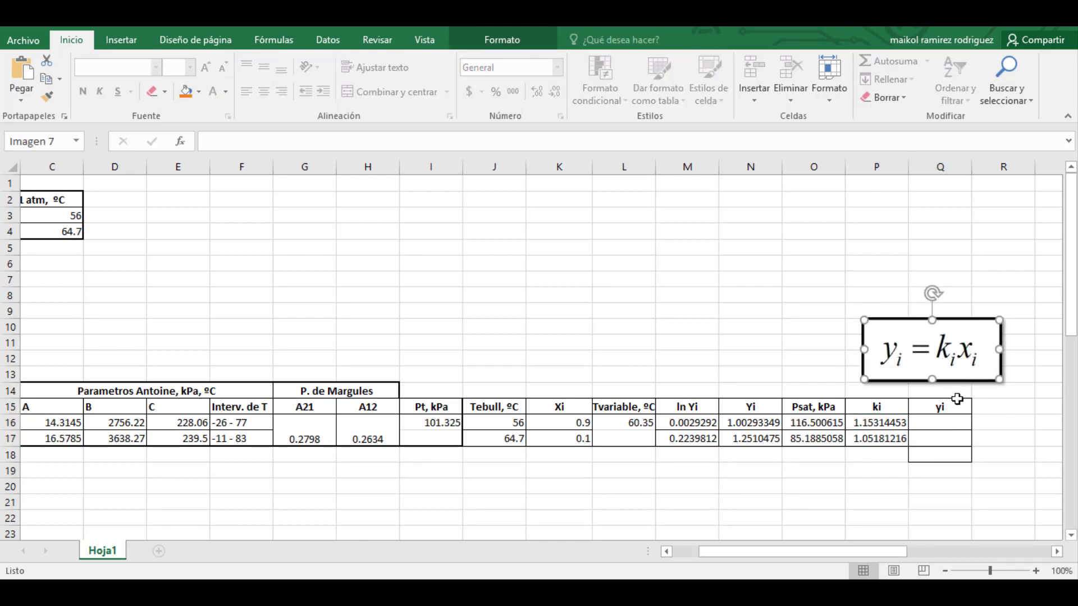
- Calculate acetone's yi in Q16 with =(P16*K16) and fill the formula down to methanol in Q17
click(948, 426)
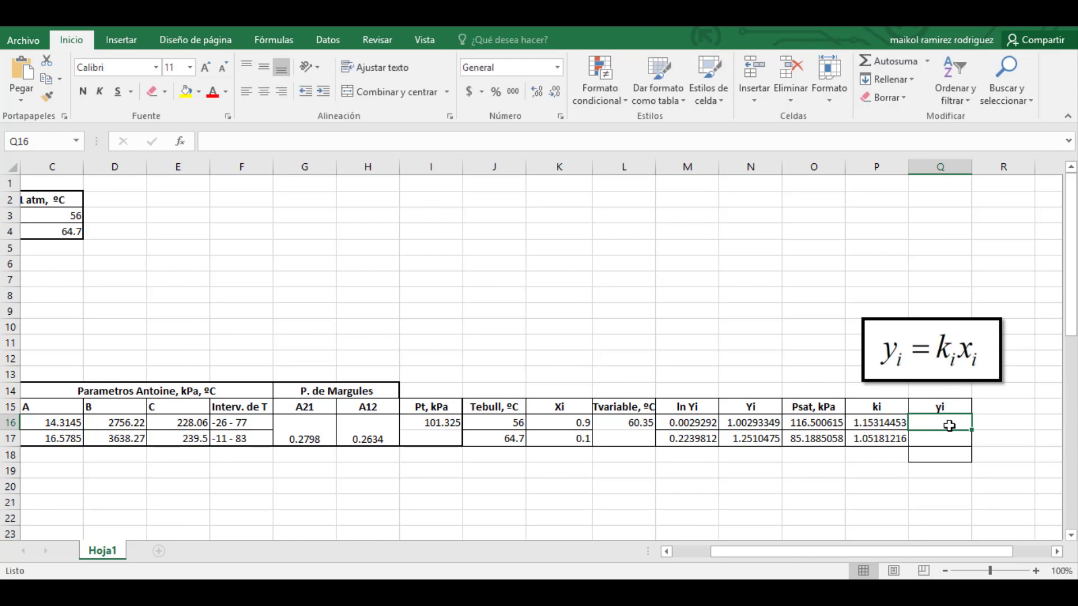
text(=)
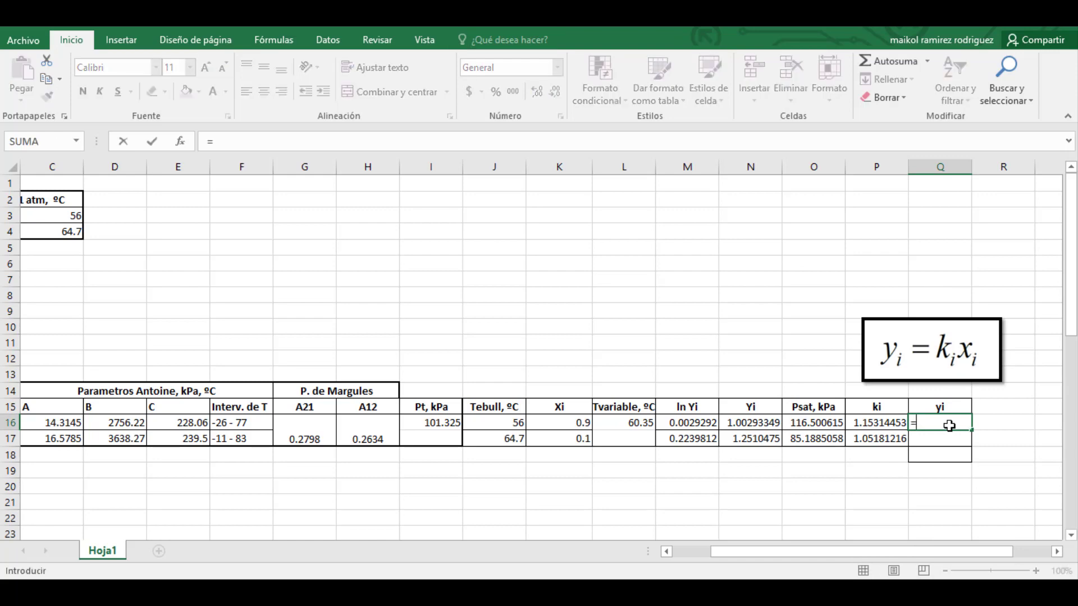
text(()
click(881, 421)
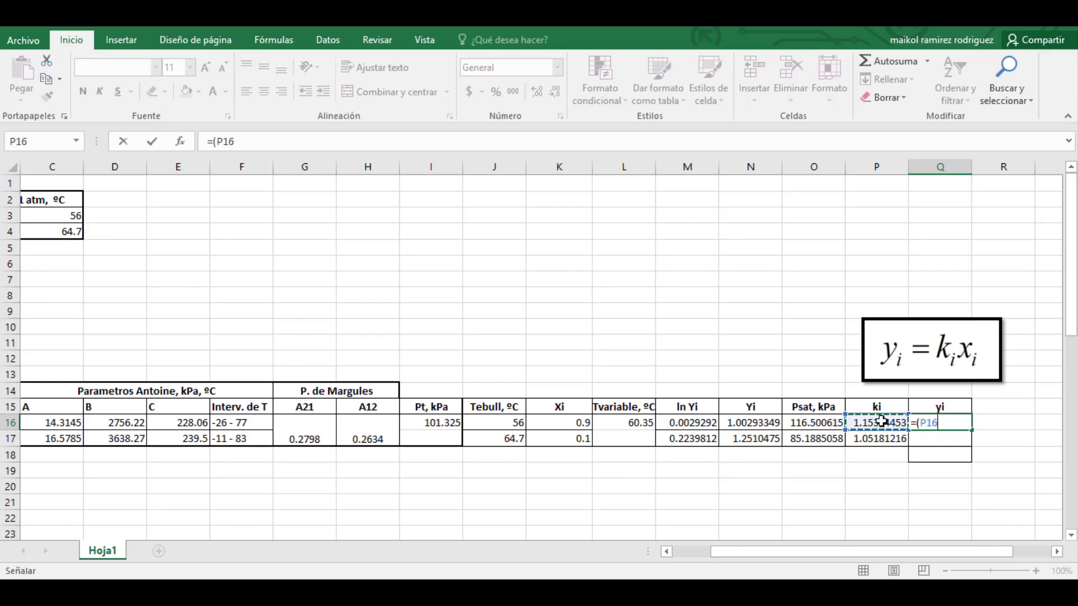
text(*)
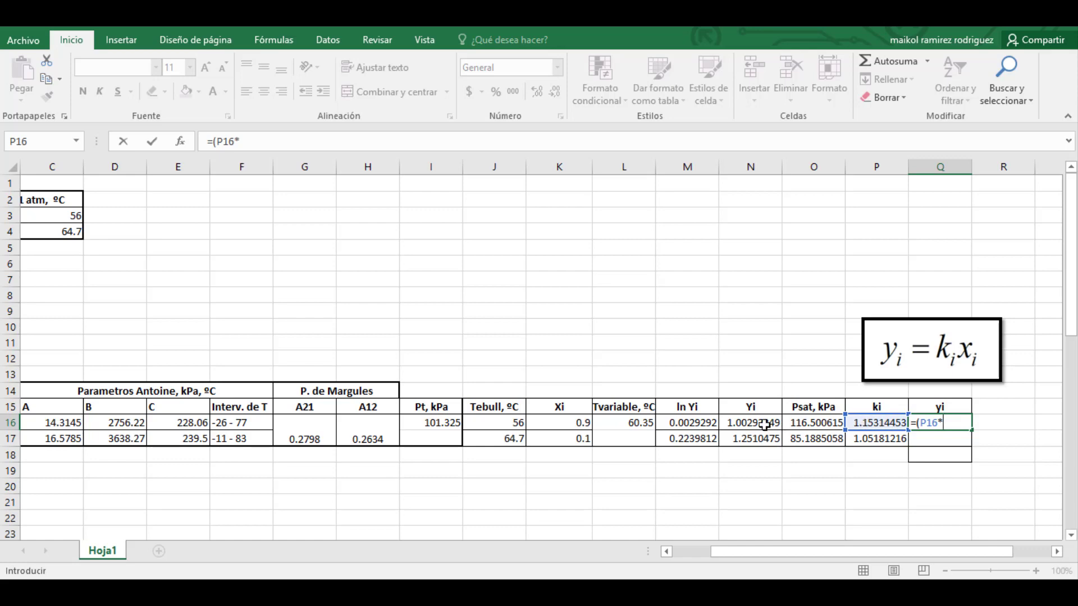
click(560, 425)
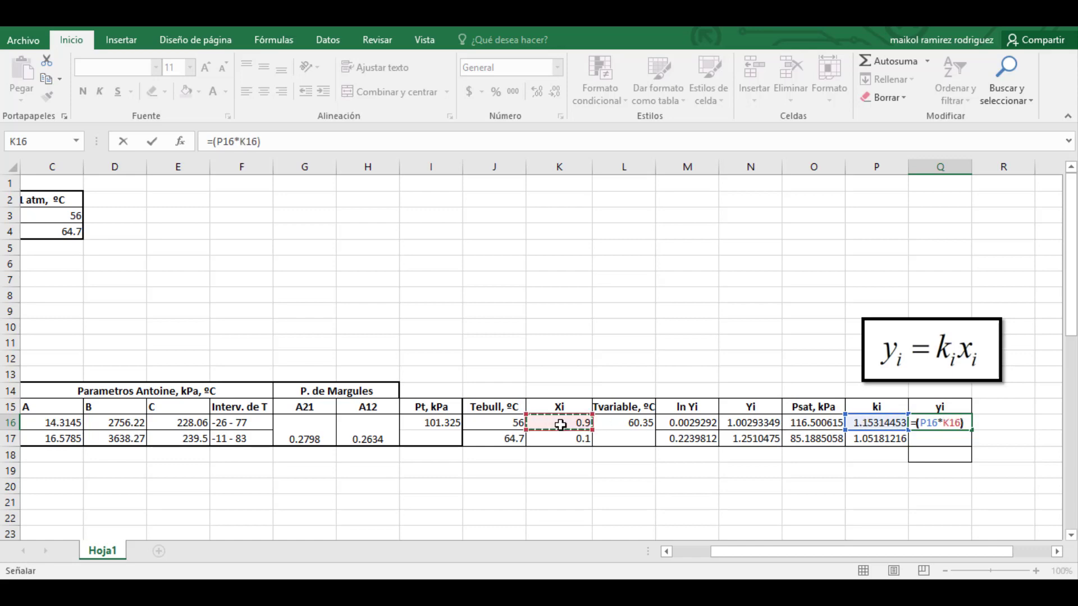
key(Return)
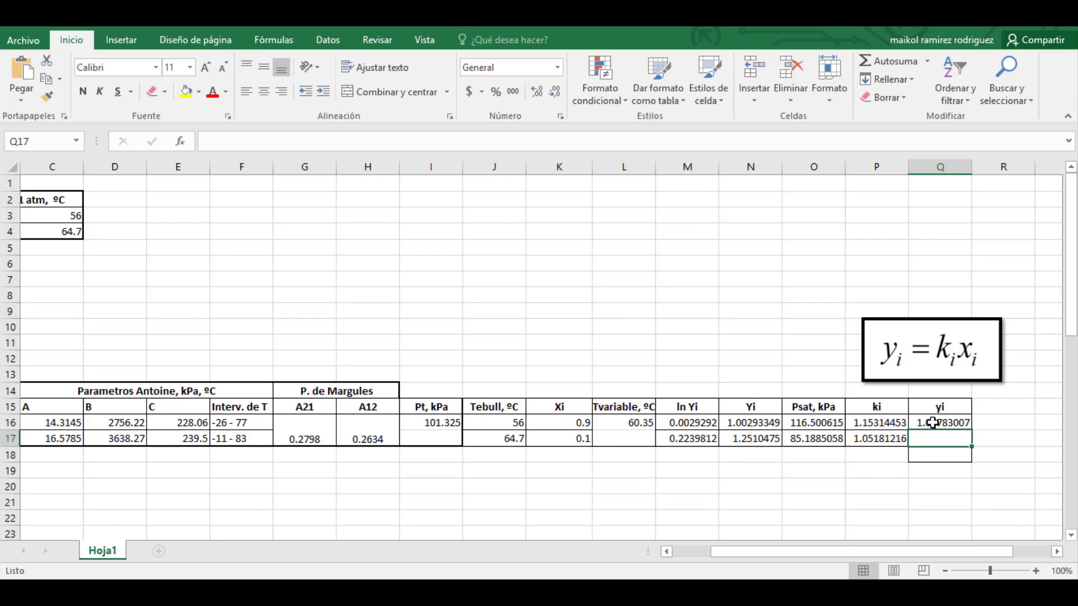
click(954, 425)
drag(969, 430, 961, 443)
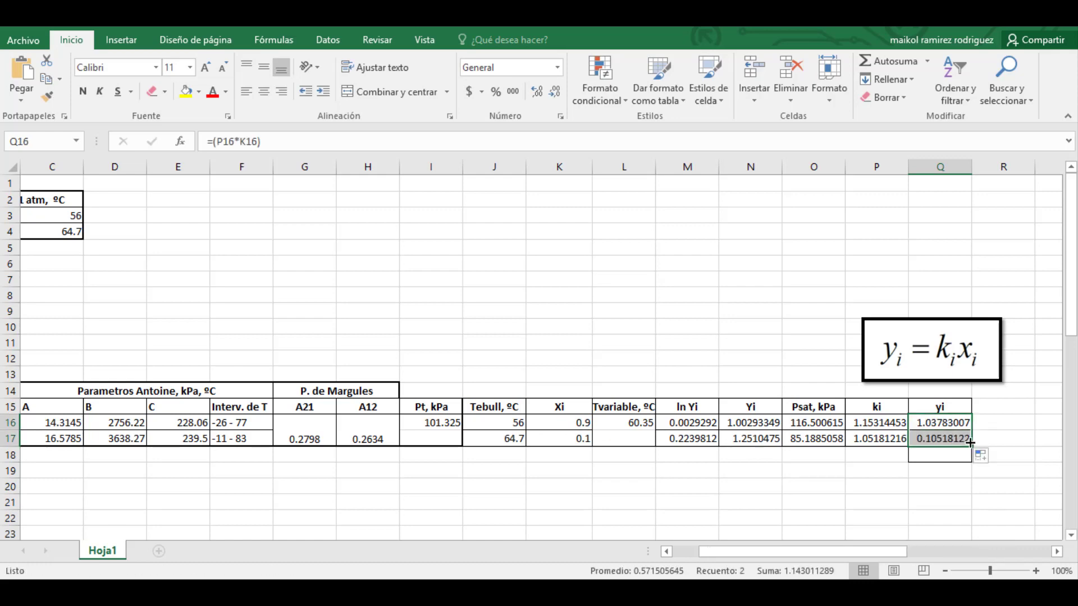
- Add the two yi values in Q18 with =Q16+Q17
click(934, 455)
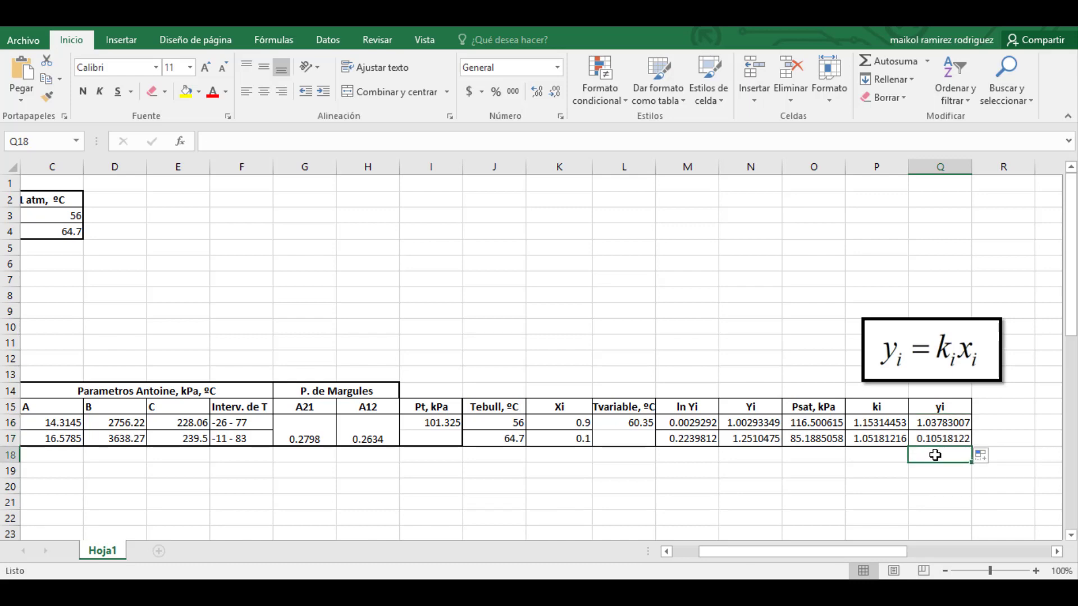
text(=)
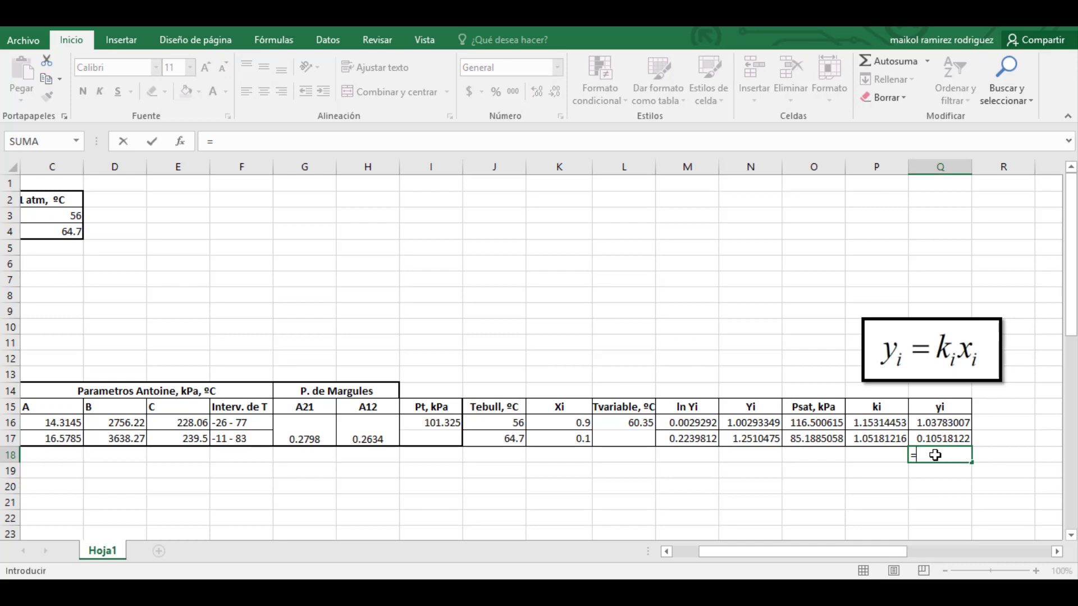
click(937, 424)
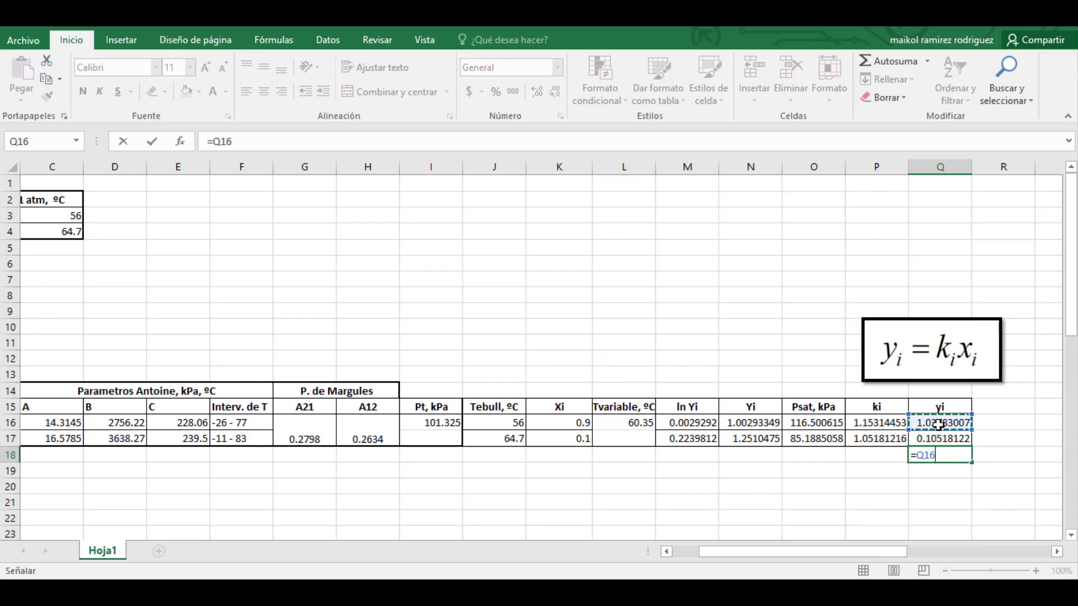
text(+)
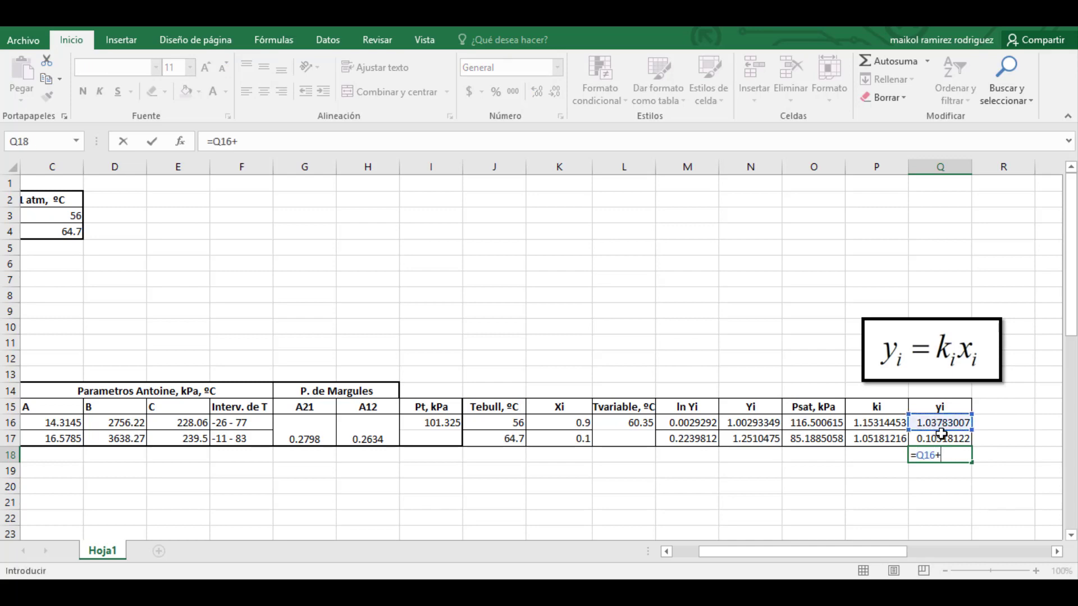
click(943, 439)
key(Return)
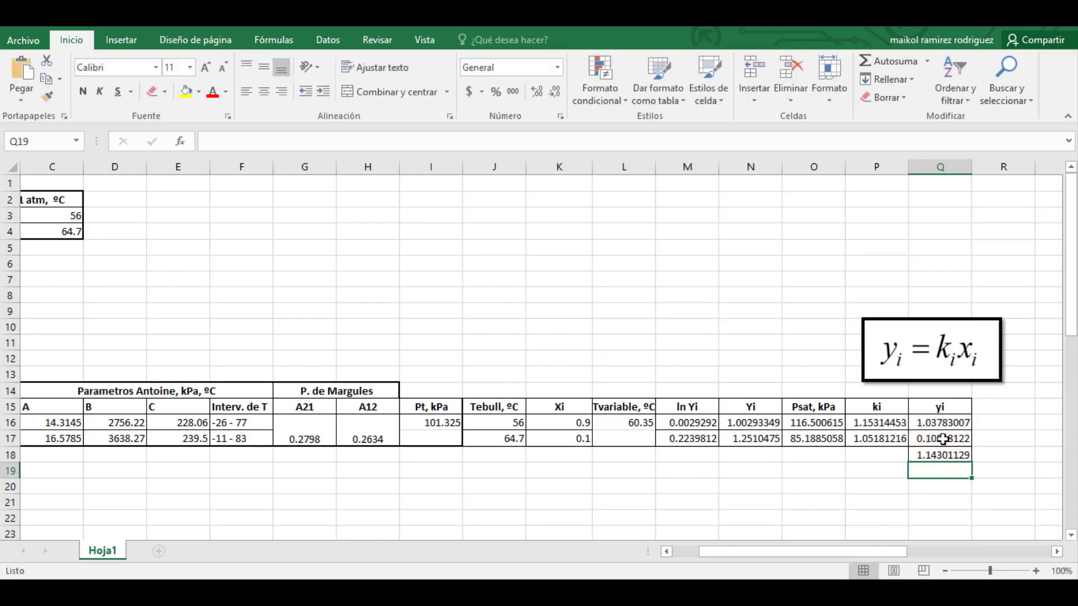
- Open Solver and set its objective to the yi sum in Q18 with a target value of 1
click(946, 456)
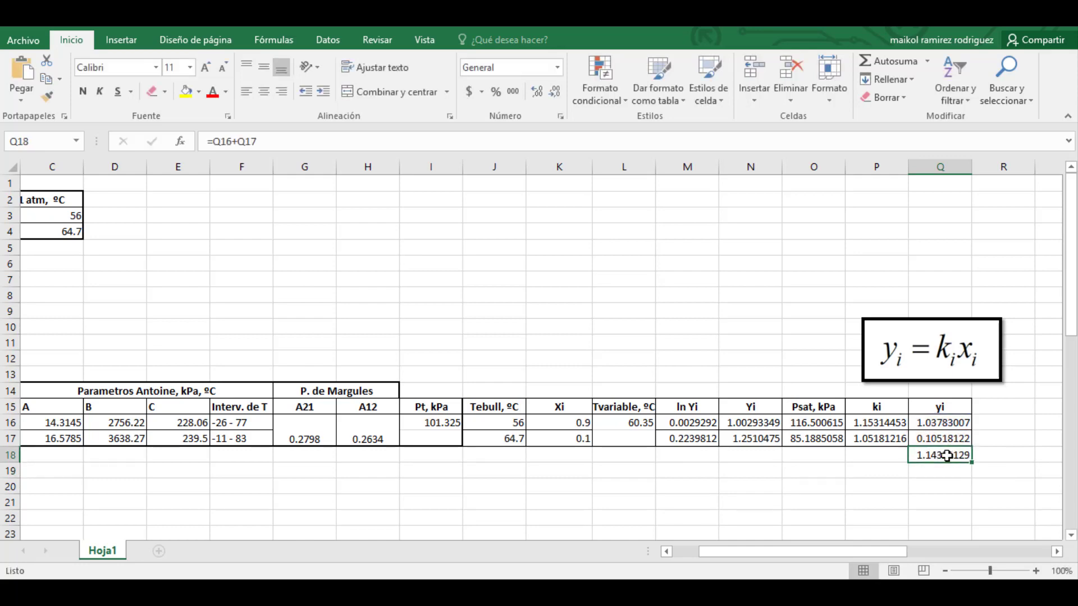
click(615, 425)
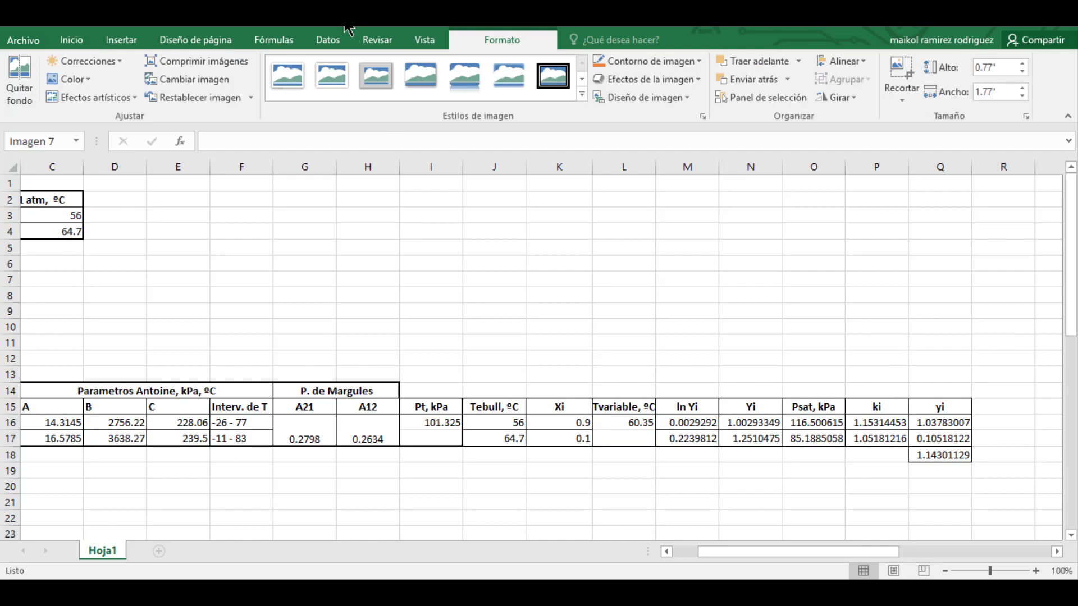
click(336, 40)
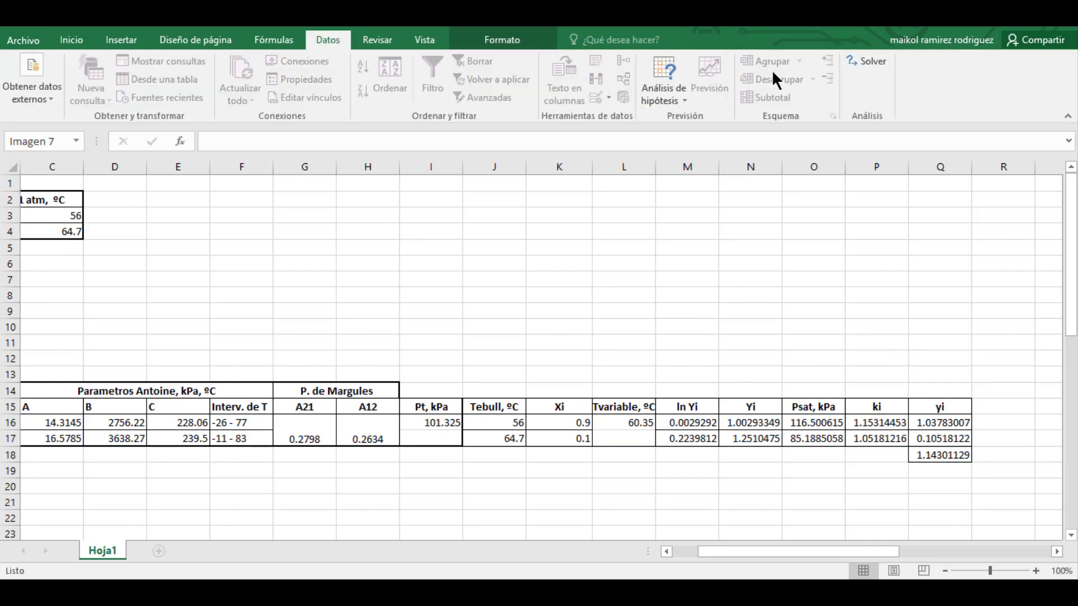
click(863, 55)
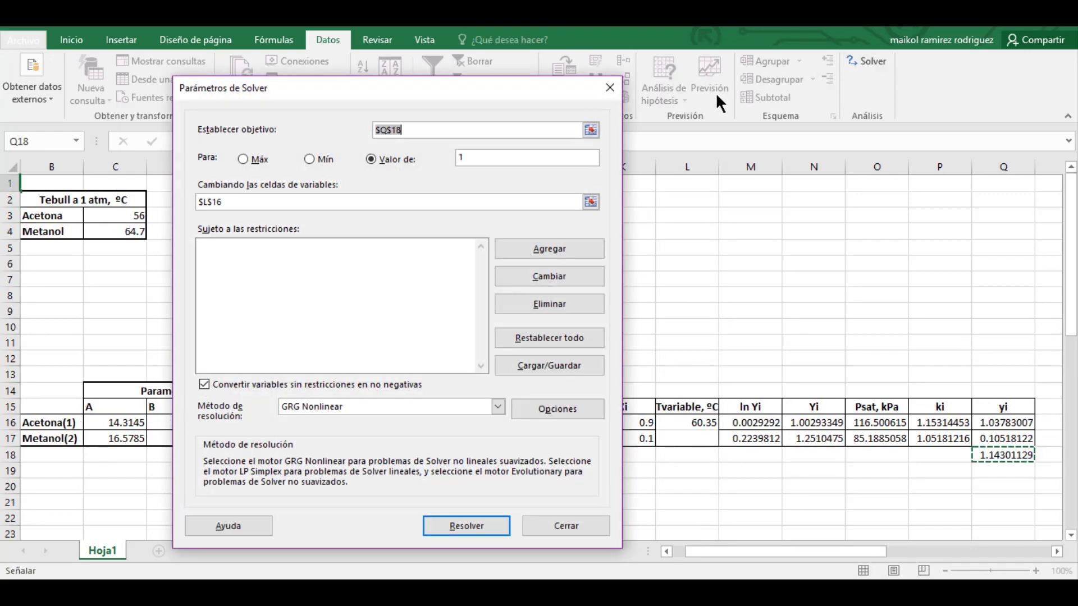
click(586, 131)
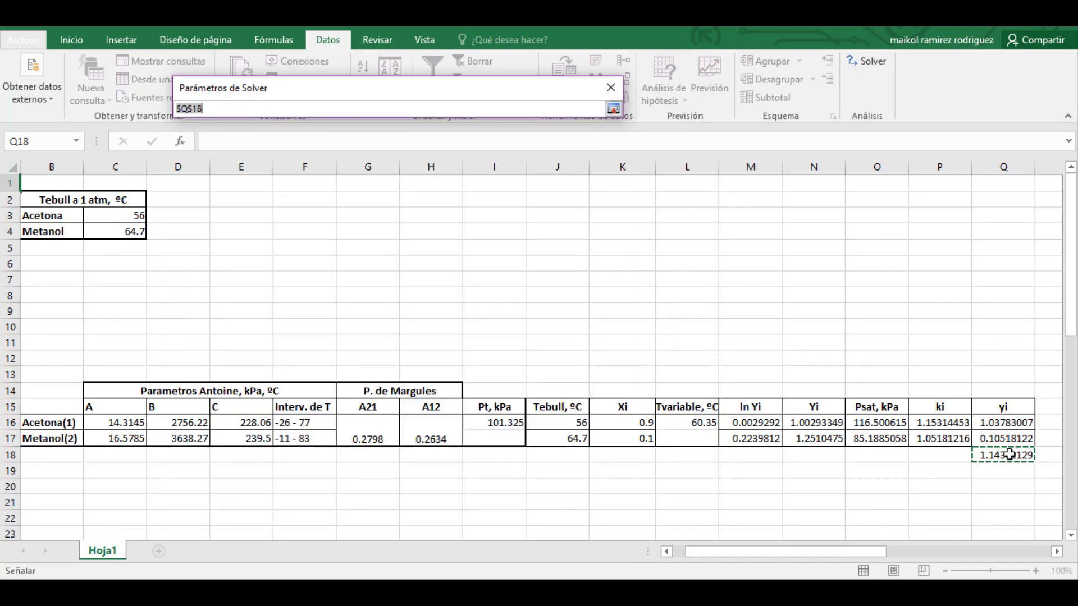
click(613, 109)
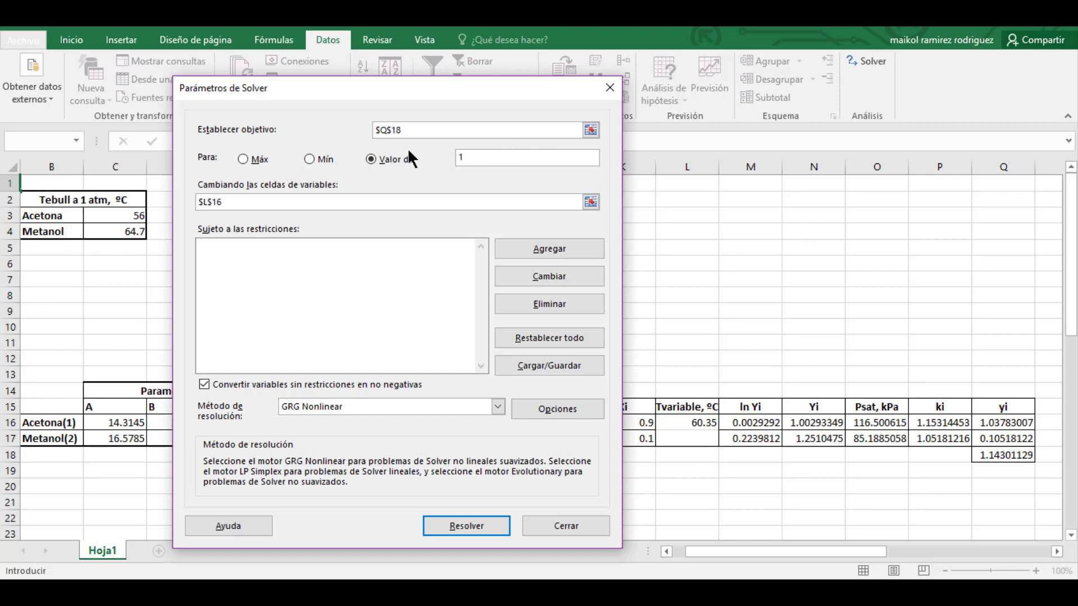
click(474, 158)
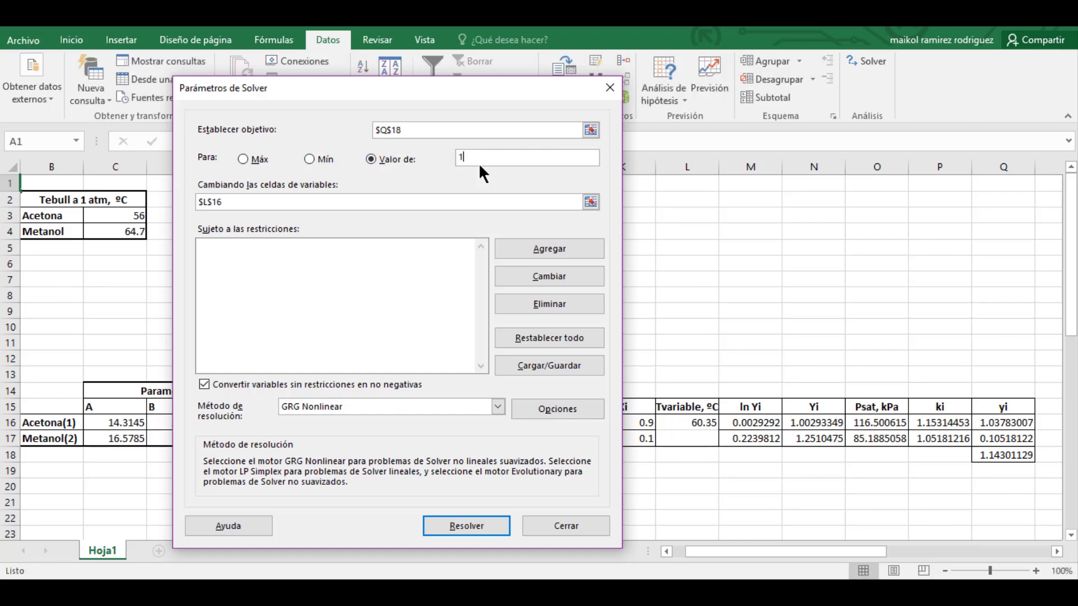
- Set the Solver variable cell to the variable temperature in L16, solve, and keep the Solver solution
click(590, 203)
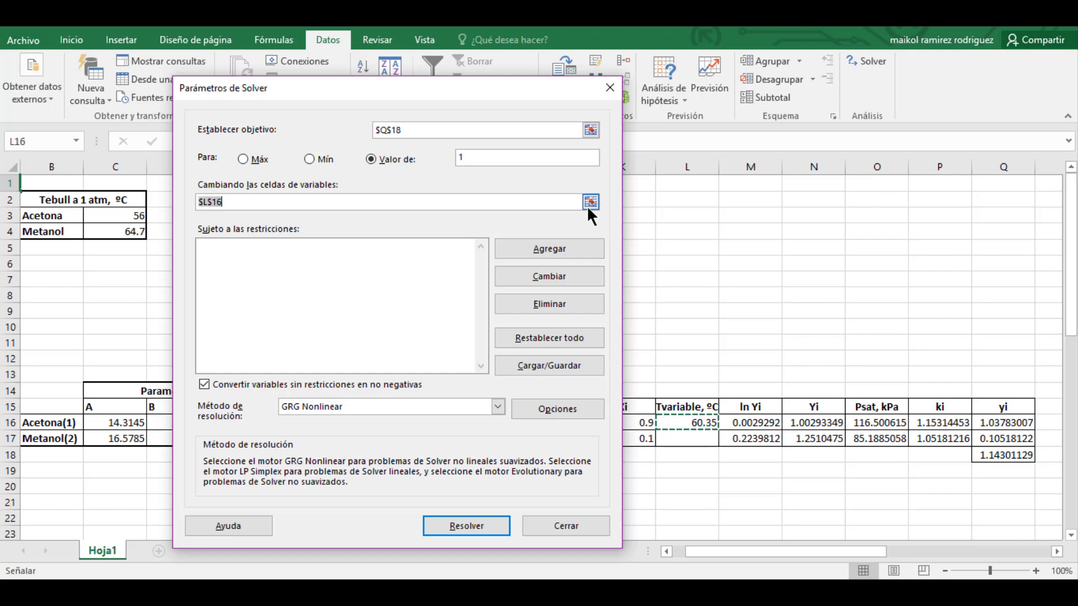
click(685, 424)
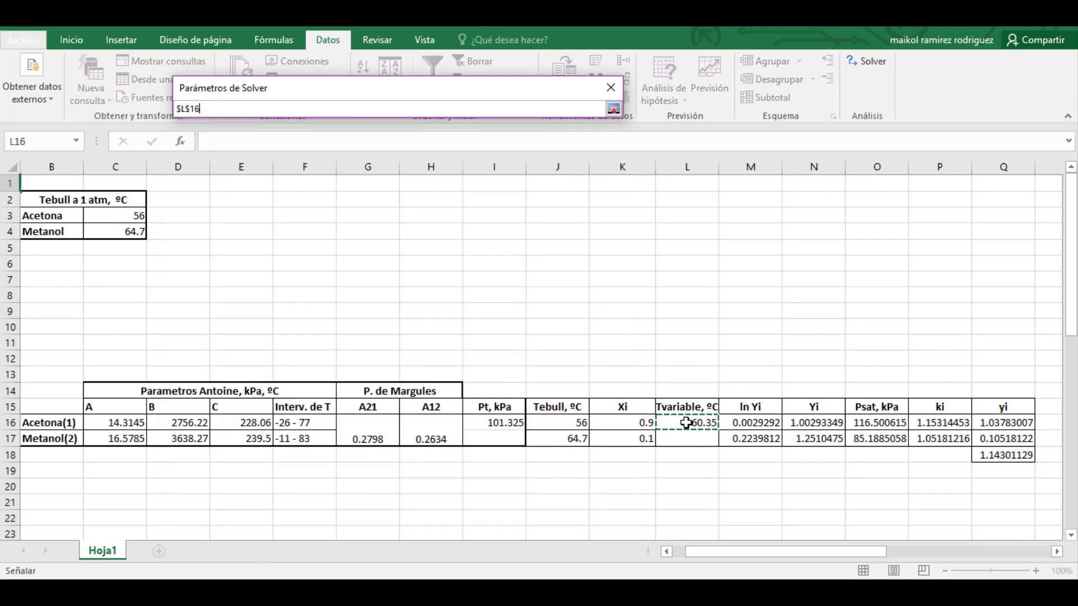
click(613, 109)
click(437, 523)
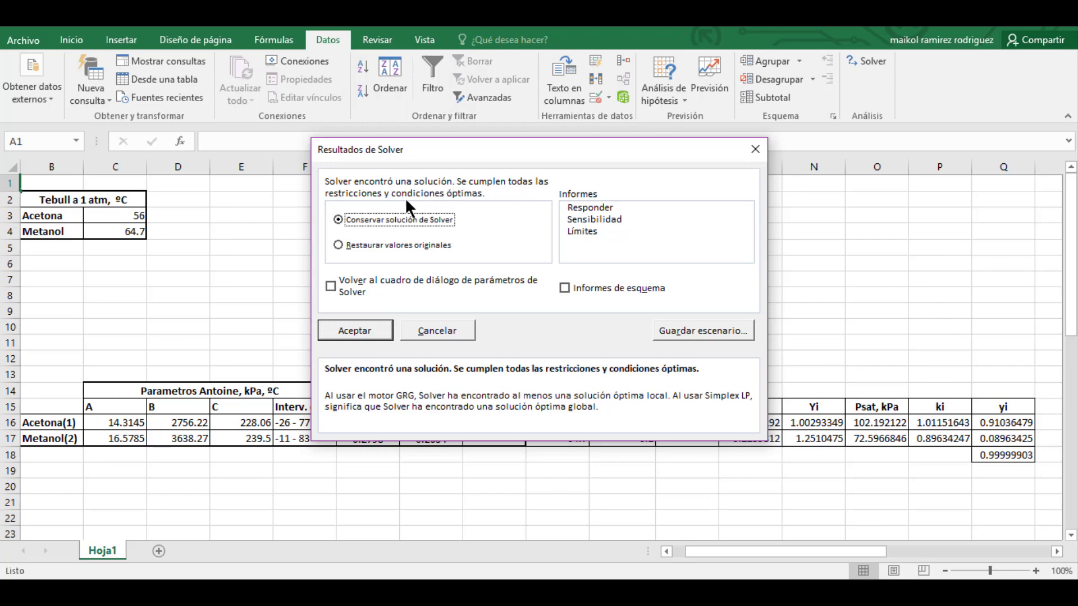
click(362, 330)
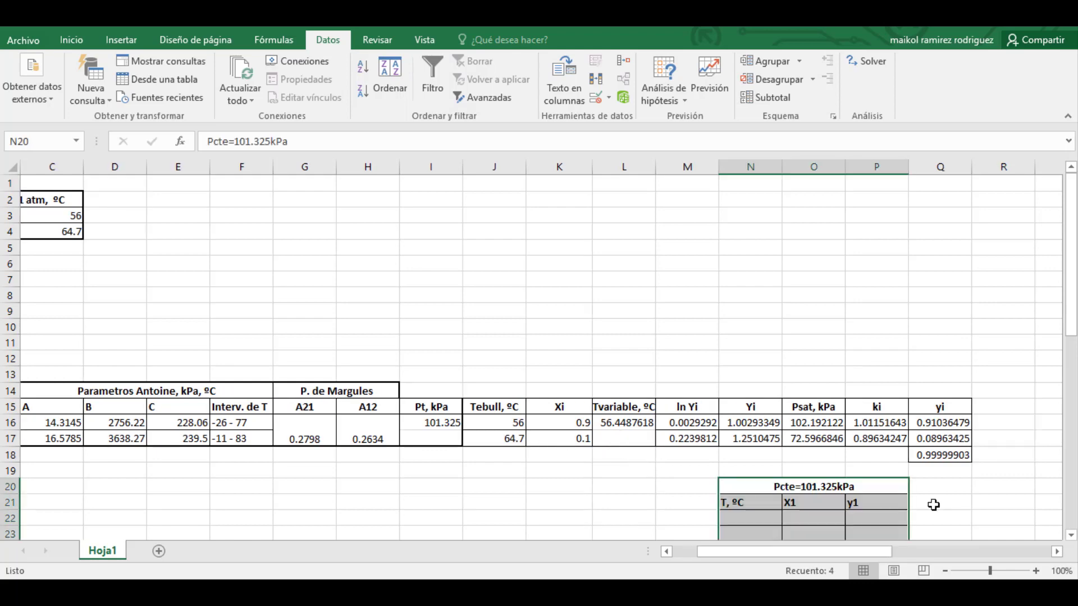
- Link the first temperature of the Pcte=101.325kPa table, N22, to acetone's boiling point with =J16
click(933, 505)
scroll(933, 504, down, 3)
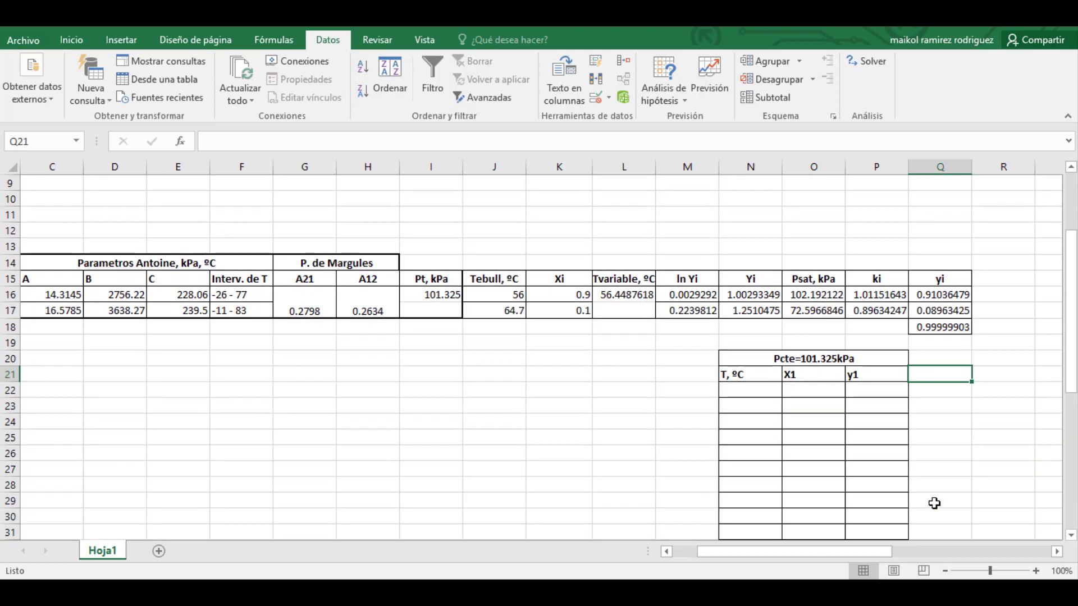
scroll(933, 504, down, 1)
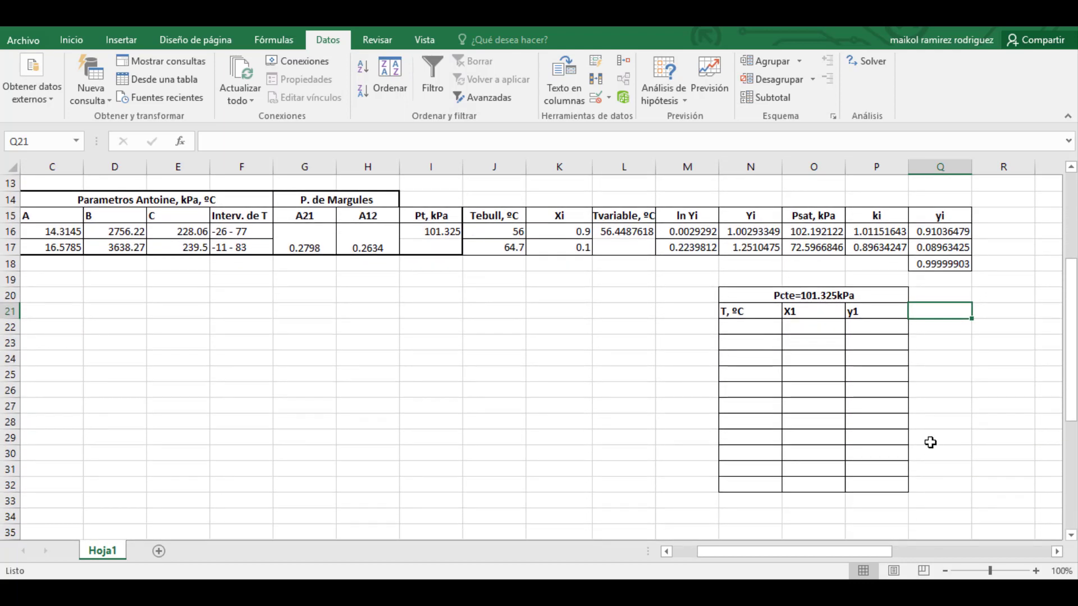
click(764, 326)
text(=)
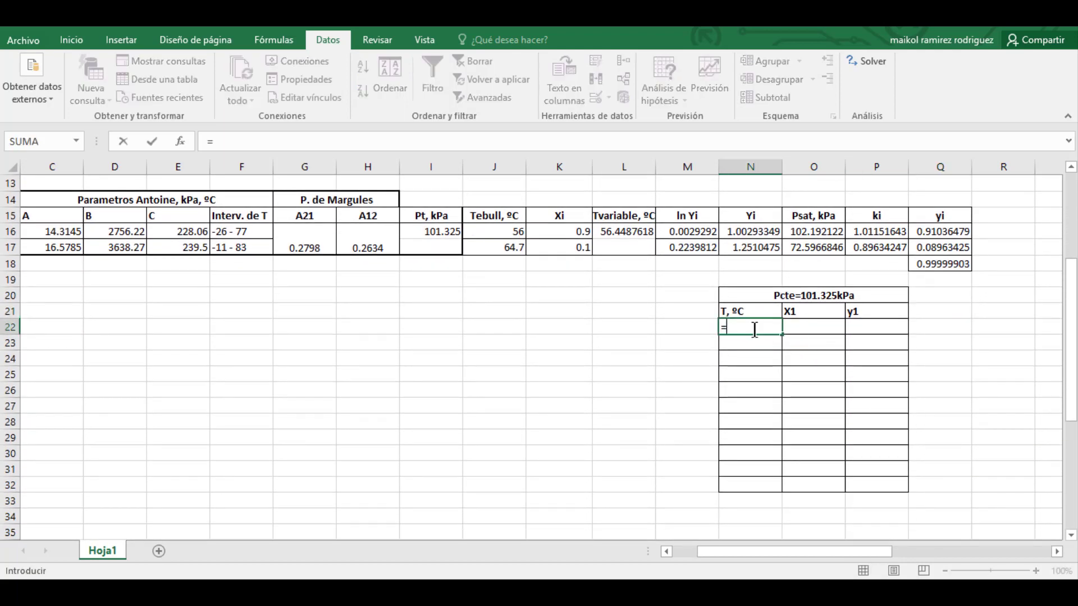
click(522, 236)
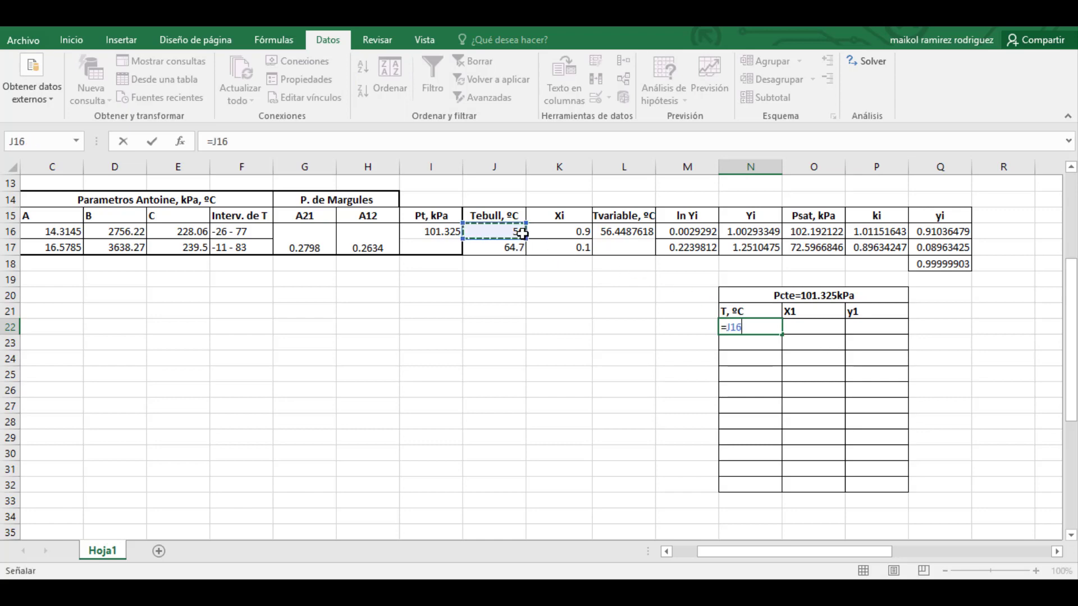
key(Return)
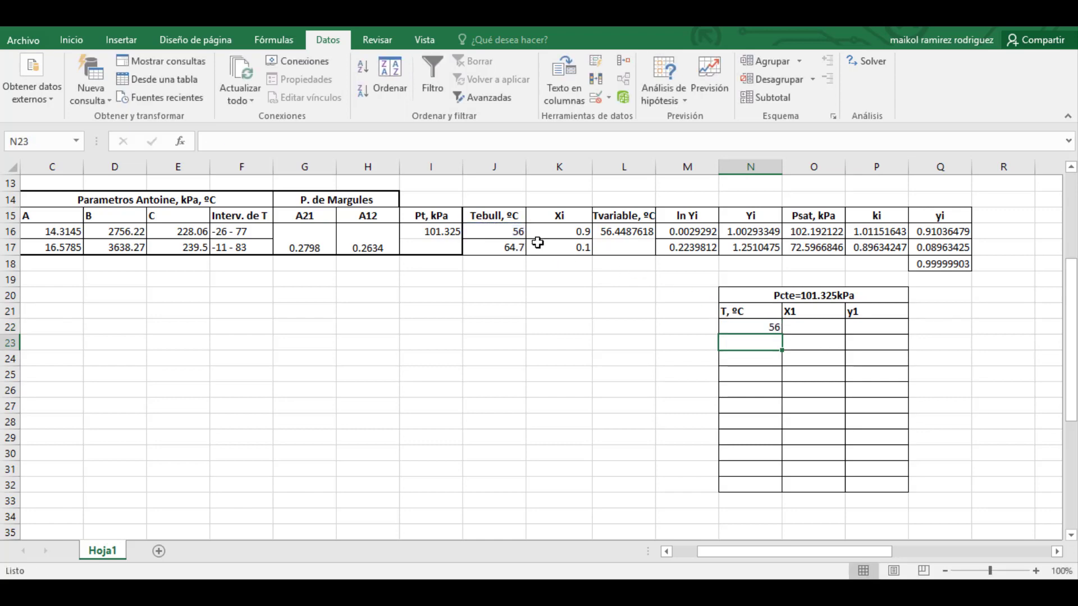
- Link the table's last temperature, N32, to methanol's boiling point with =J17
click(763, 488)
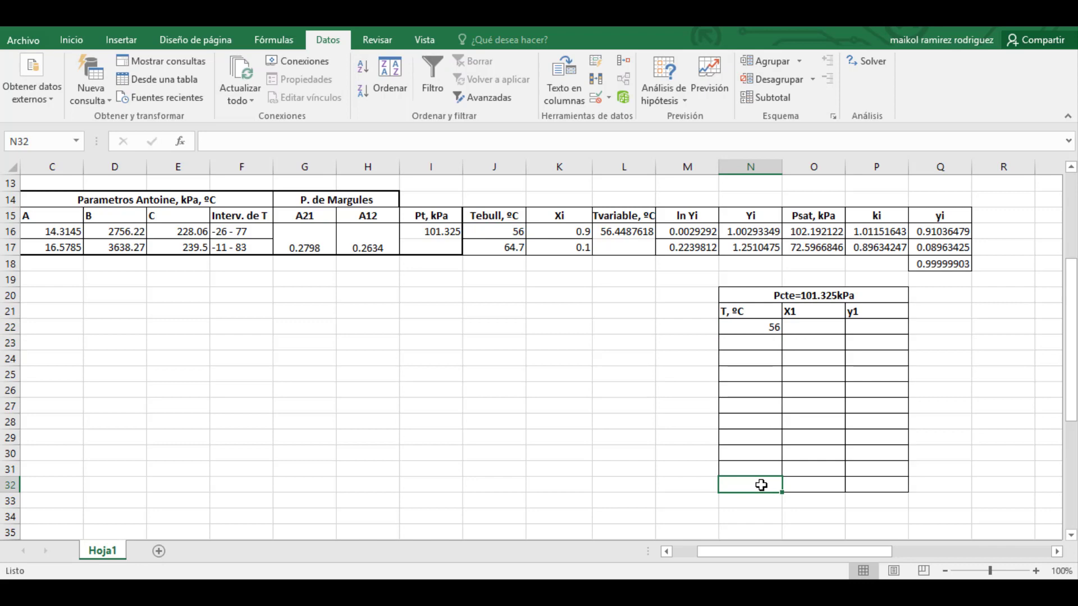
text(=)
click(505, 248)
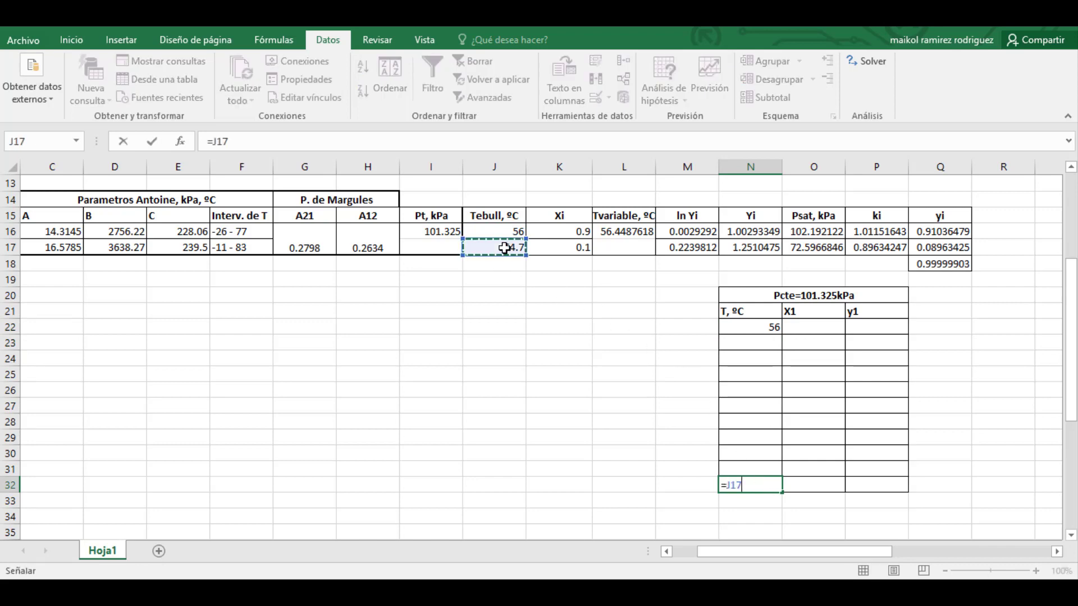
key(Return)
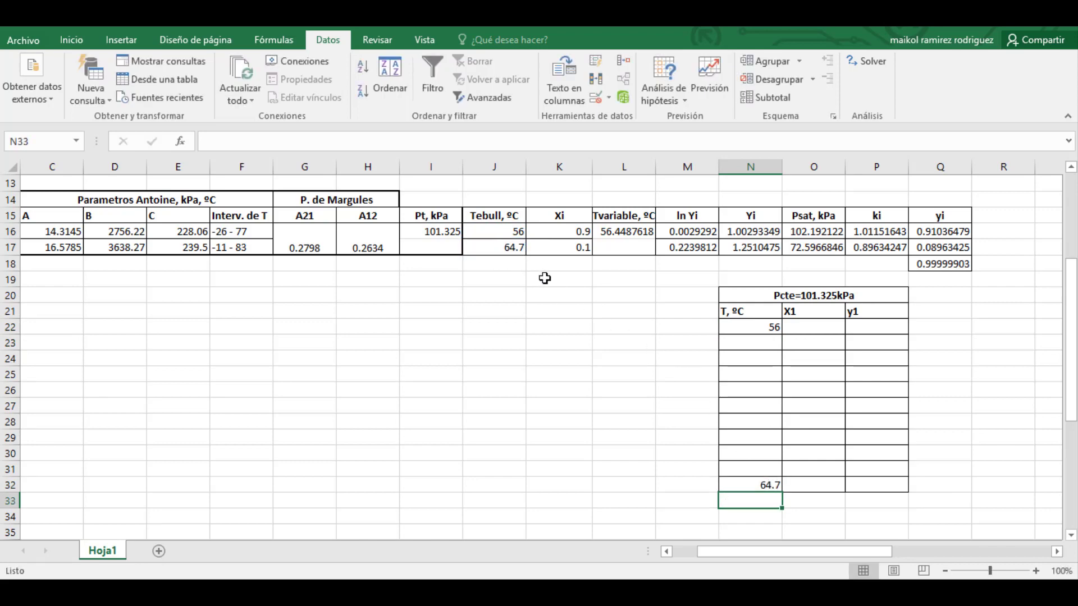
- Enter the pure-component compositions: X1 and y1 as 1 in row 22 and as 0 in row 32
click(803, 331)
text(1)
key(Tab)
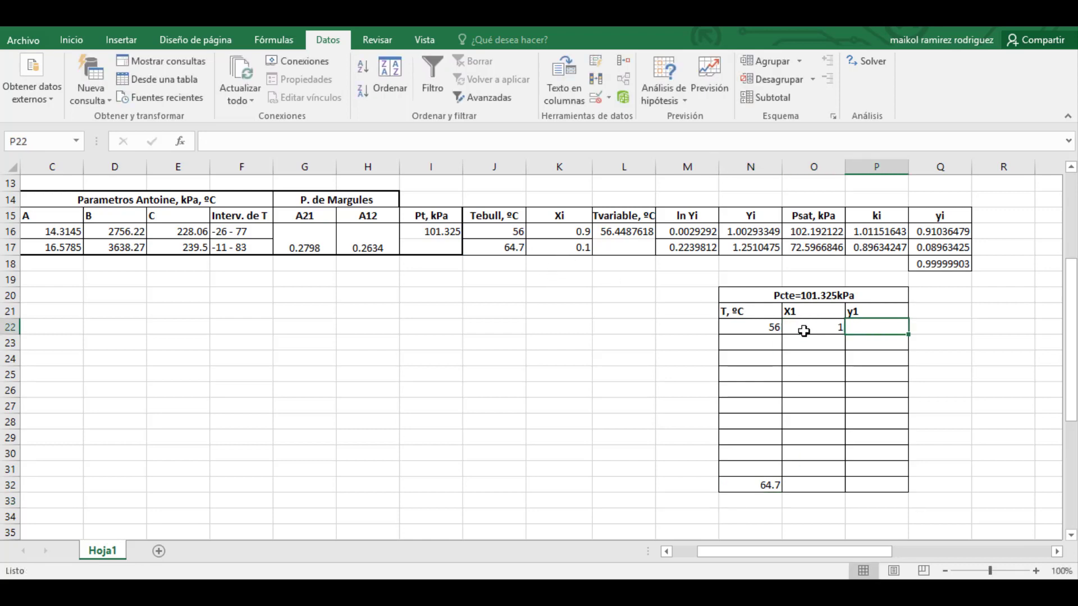
text(1)
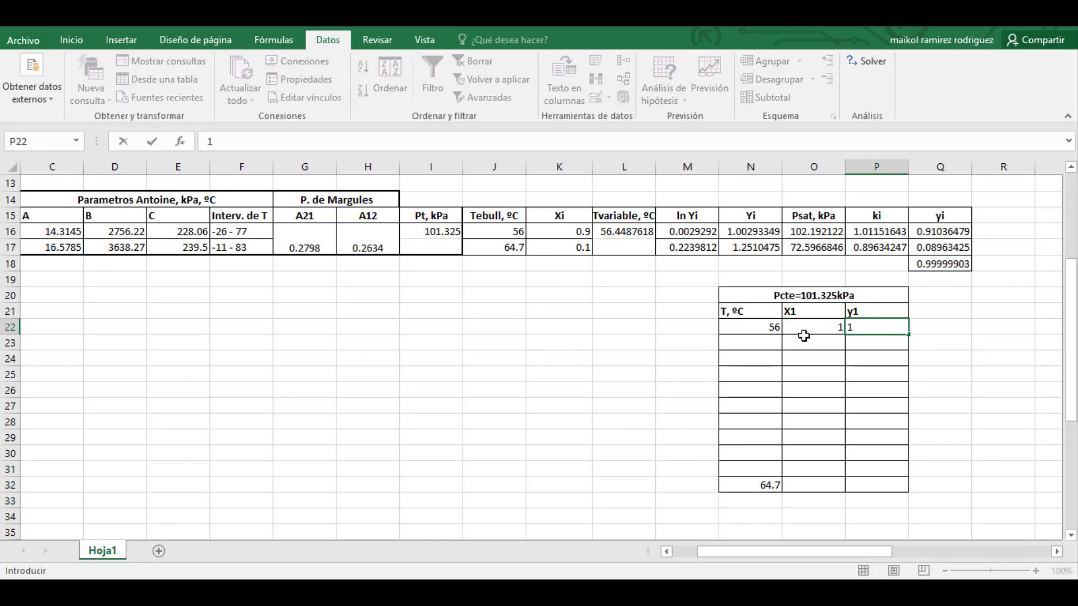
click(829, 486)
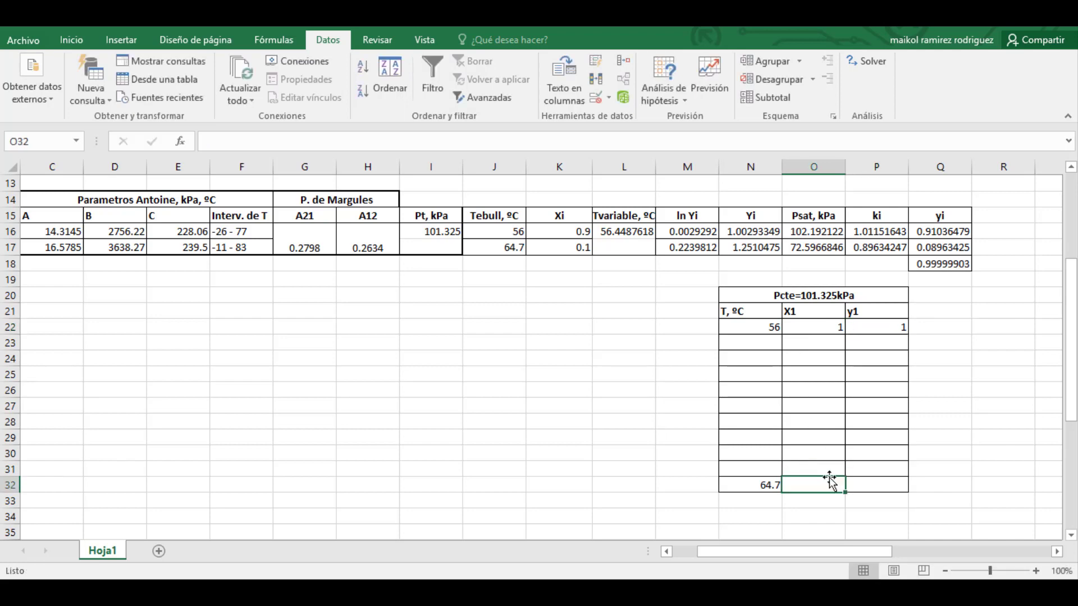
text(0)
key(Tab)
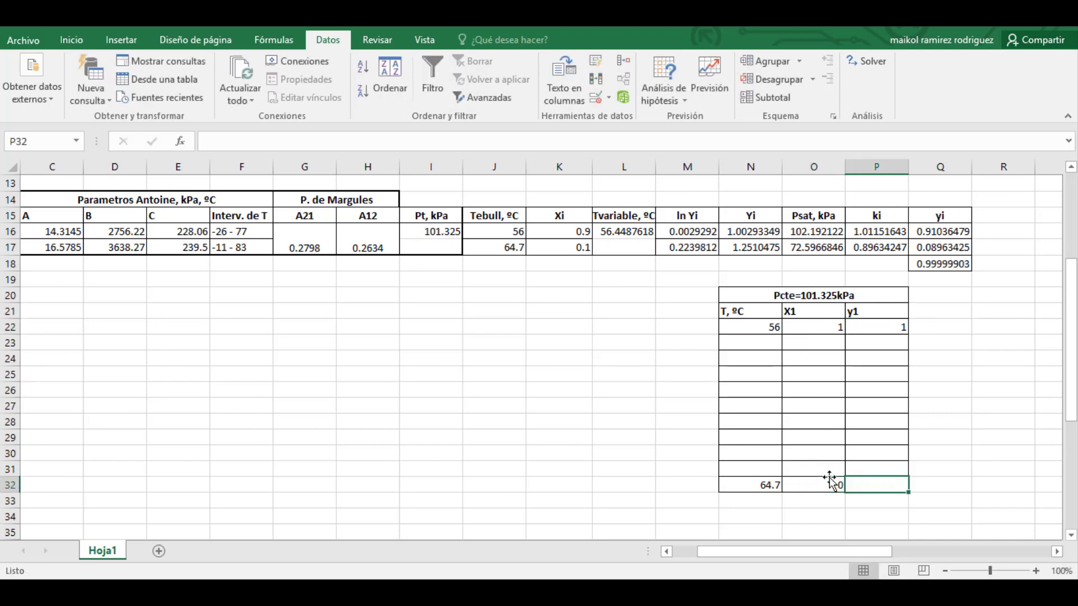
text(0)
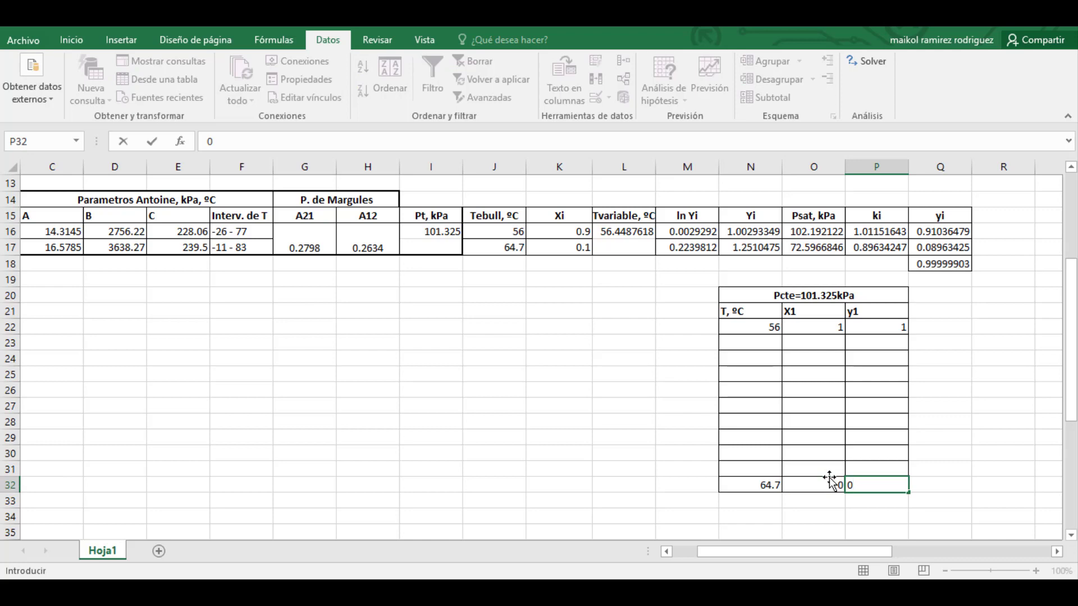
- Enter =O22-0.1 in O23 and fill the X1 series down to O31
click(813, 344)
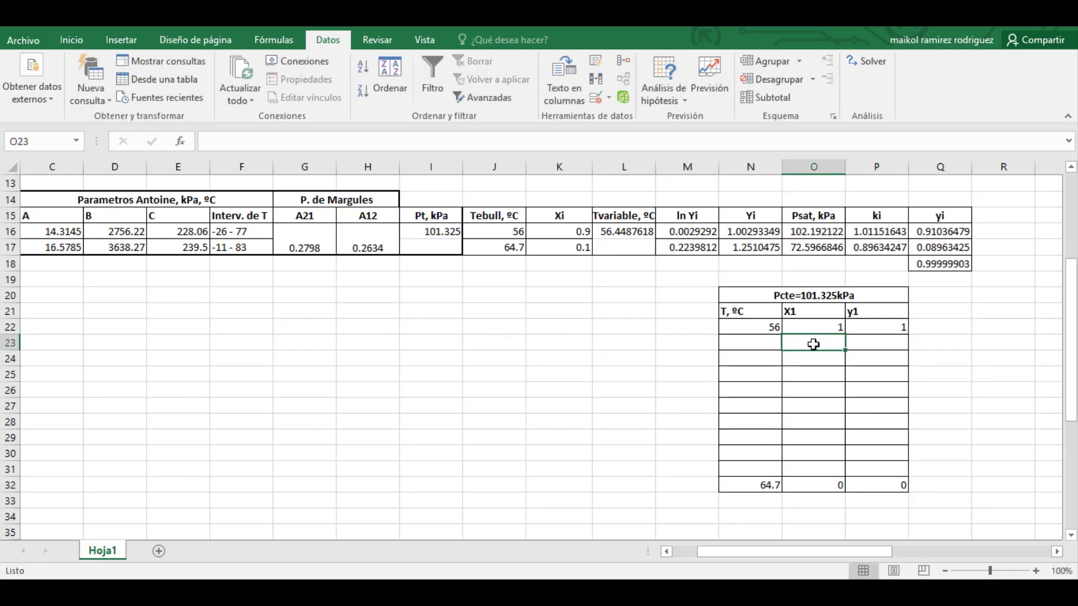
text(=)
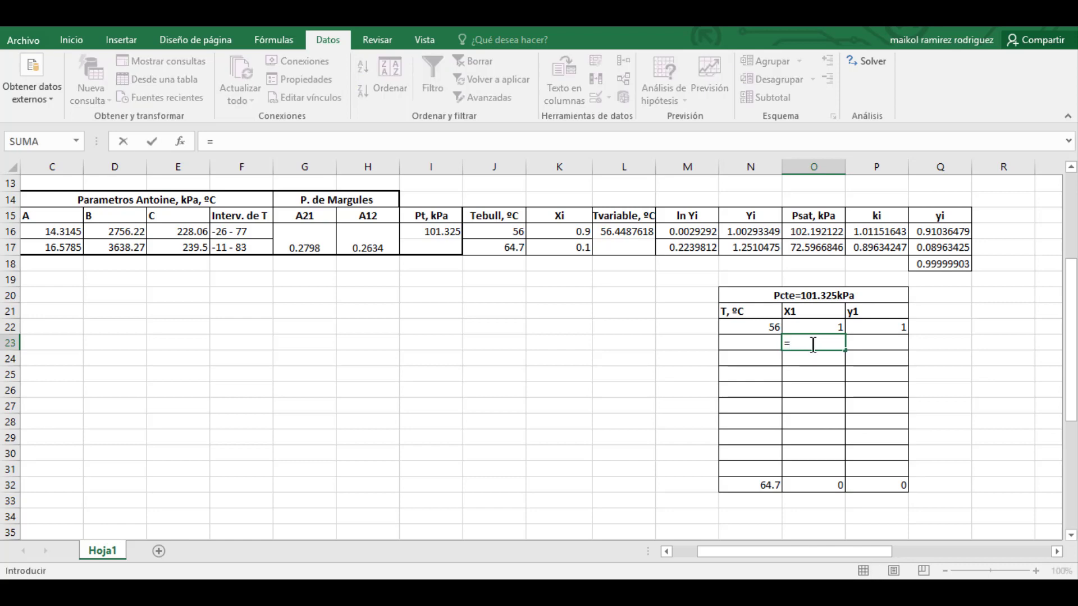
click(822, 327)
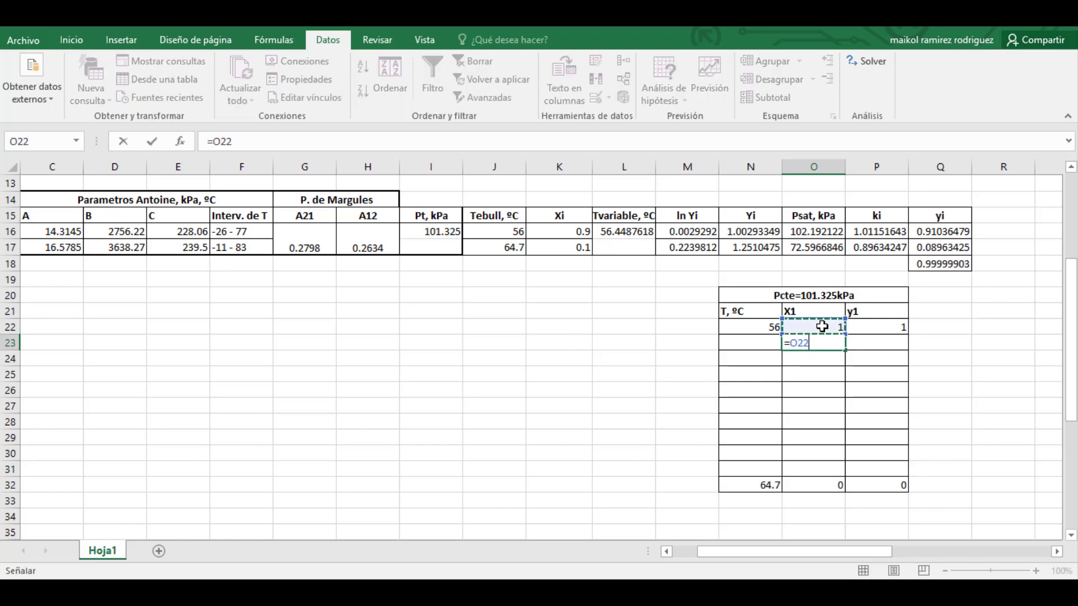
text(-0.1)
key(Return)
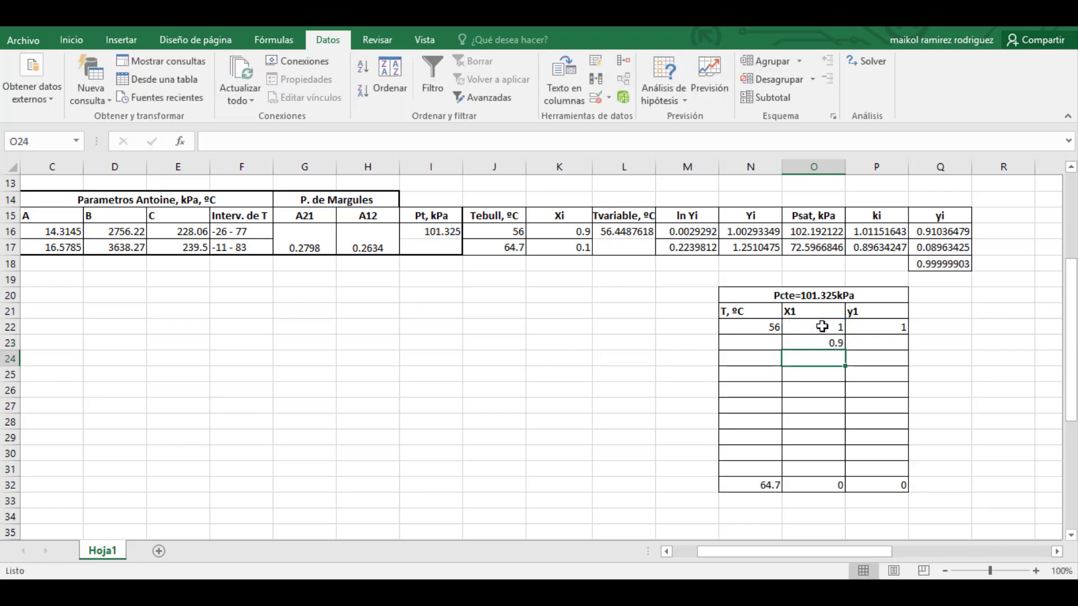
click(828, 342)
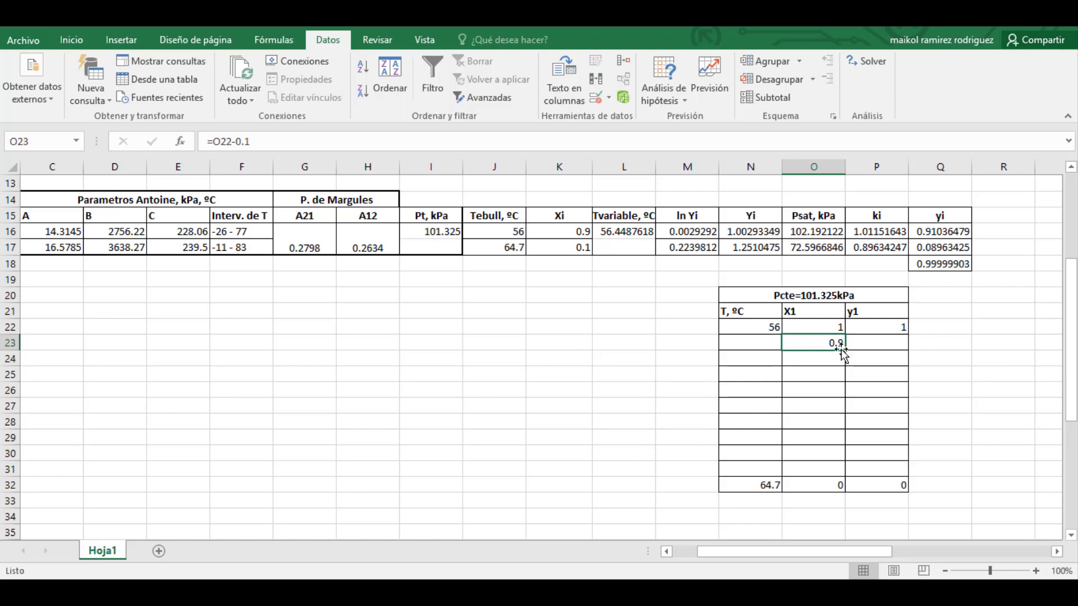
drag(844, 350, 840, 475)
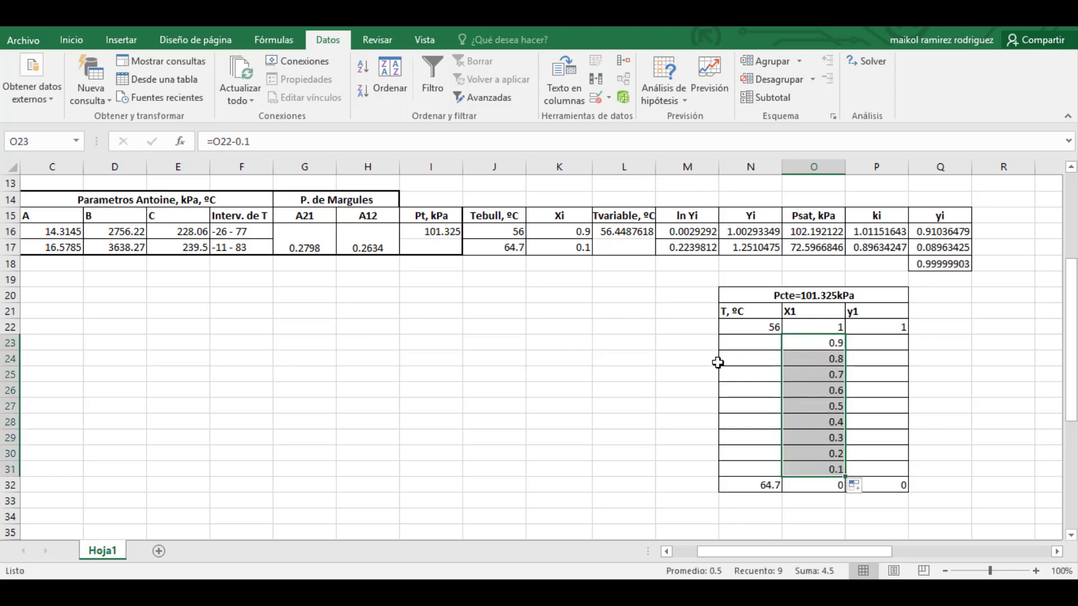
click(669, 362)
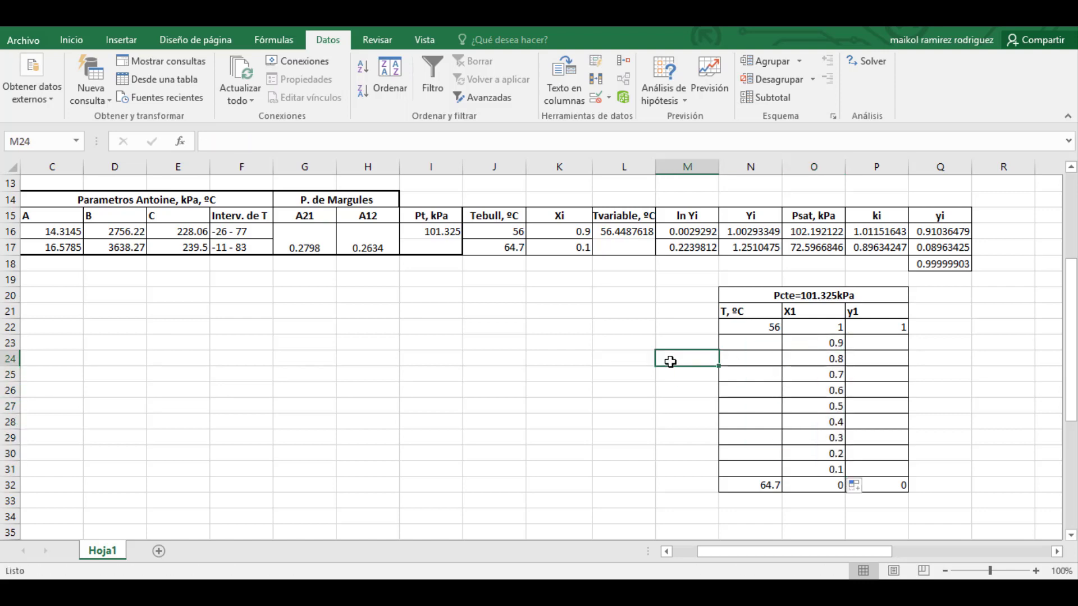
- Copy the solved temperature from L16 and paste it as a value in N23, beside X1 0.9
click(623, 233)
right_click(624, 233)
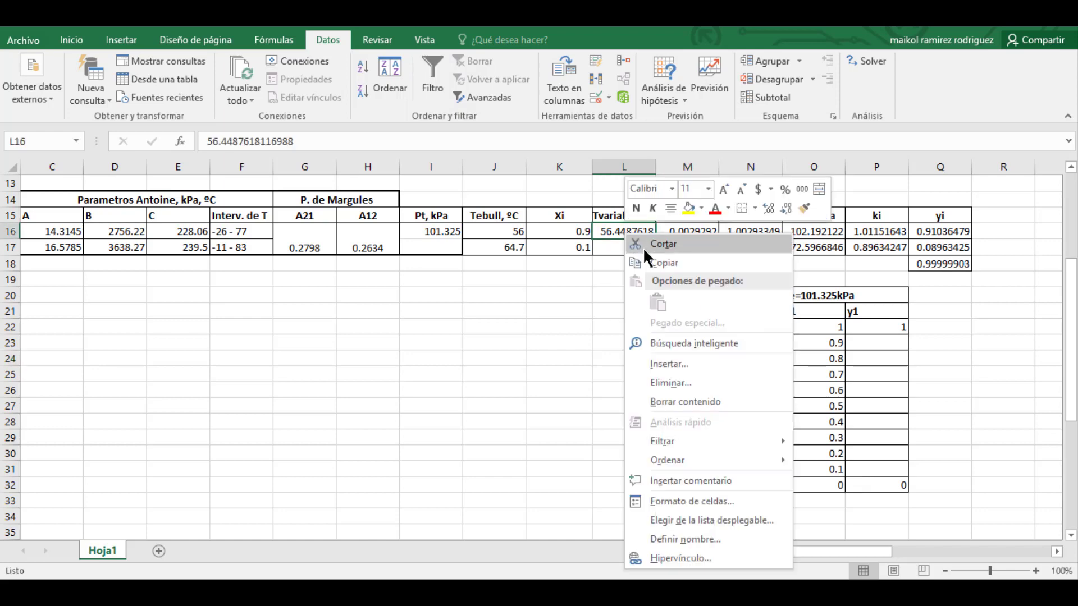
click(654, 263)
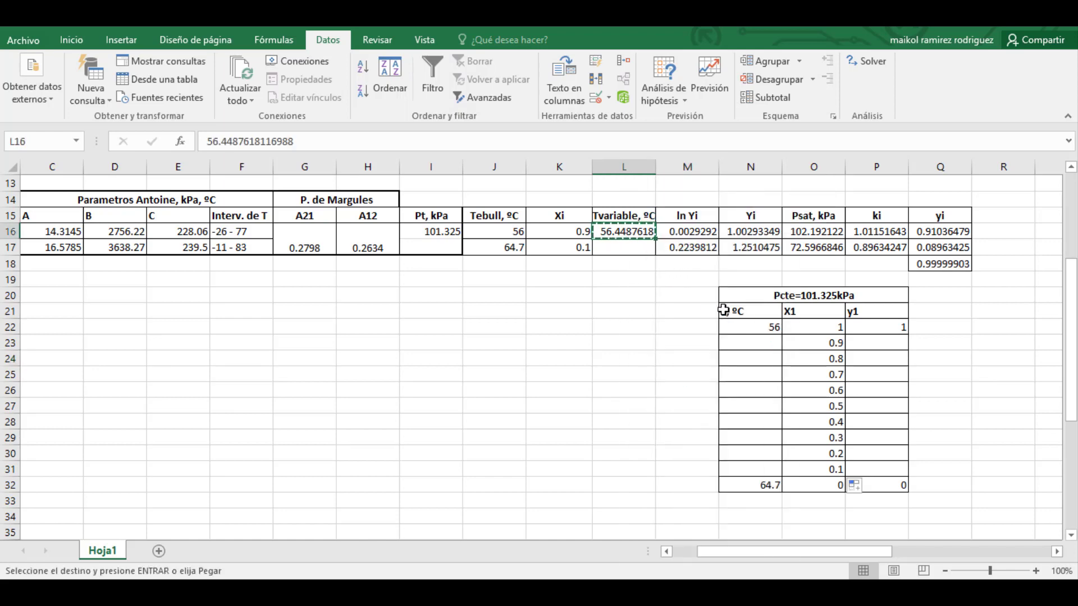
click(752, 344)
right_click(752, 344)
click(803, 82)
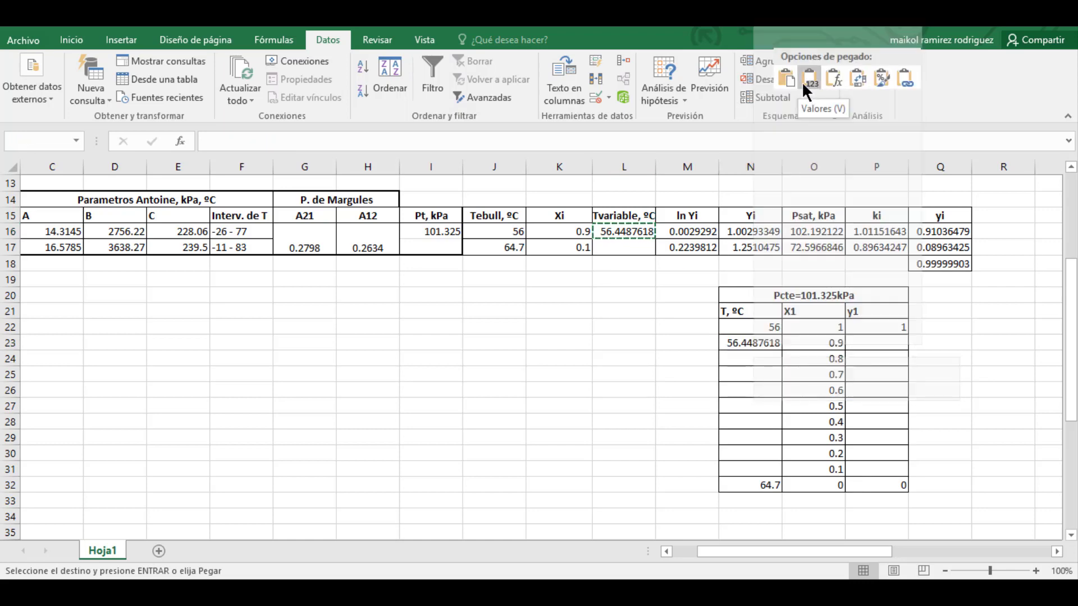
- Copy acetone's vapour fraction from Q16 and paste it as a value in P23, the y1 cell for X1 0.9
click(934, 232)
right_click(935, 232)
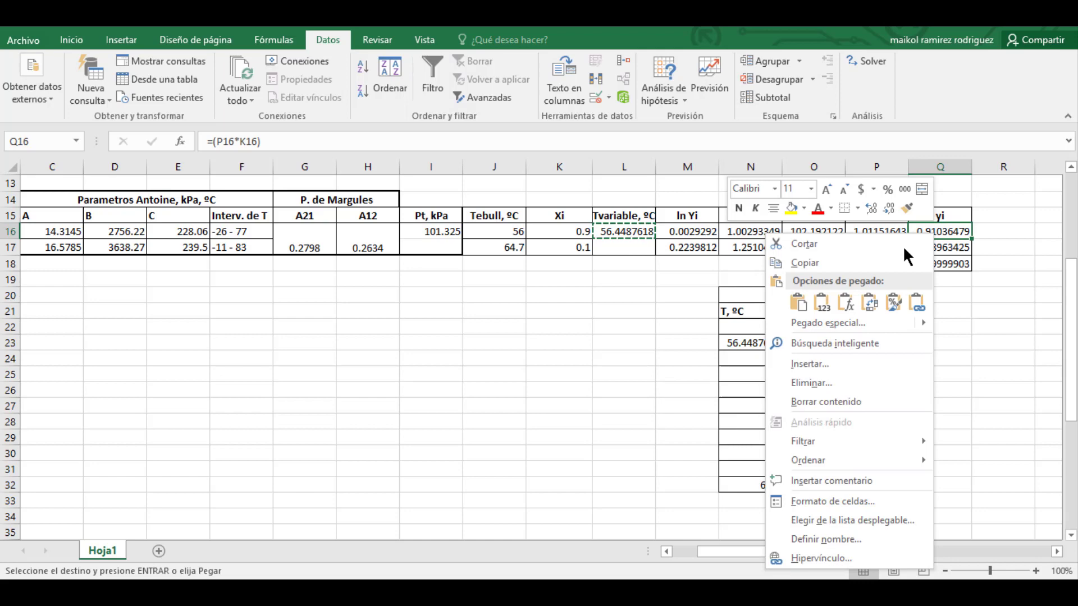
click(876, 257)
click(874, 339)
right_click(873, 339)
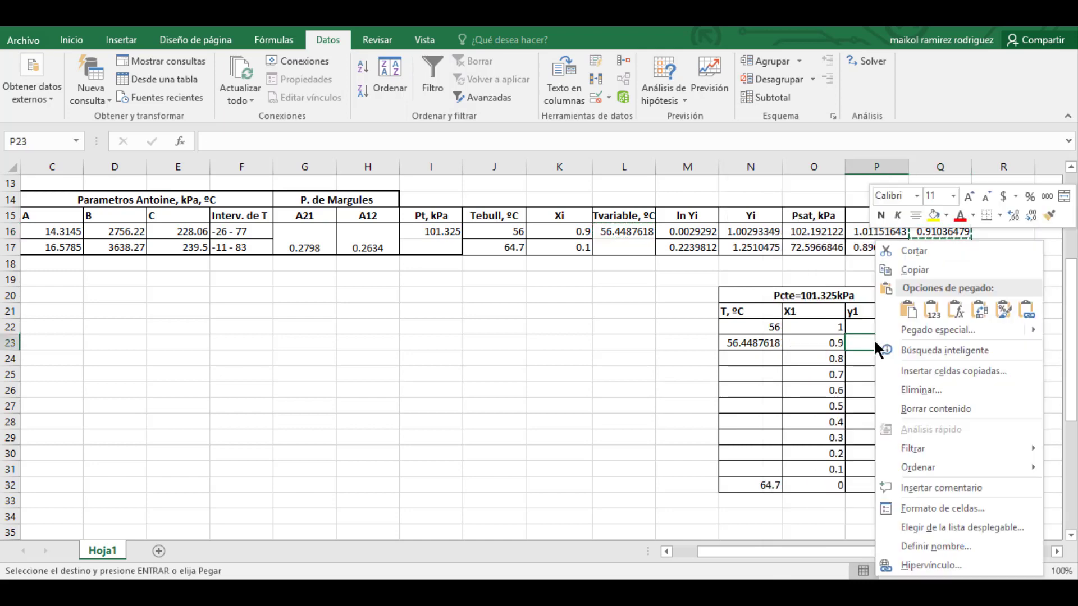
click(933, 308)
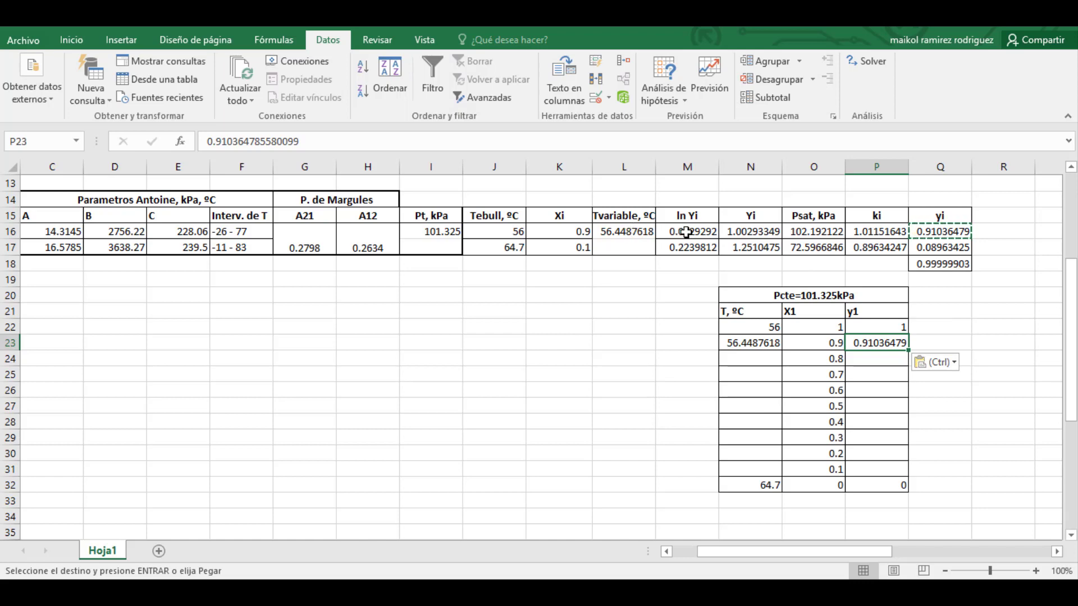
- Set acetone's liquid fraction in K16 to 0.8 and solve for Q18 equal to 1 by changing L16, keeping the Solver solution
click(584, 233)
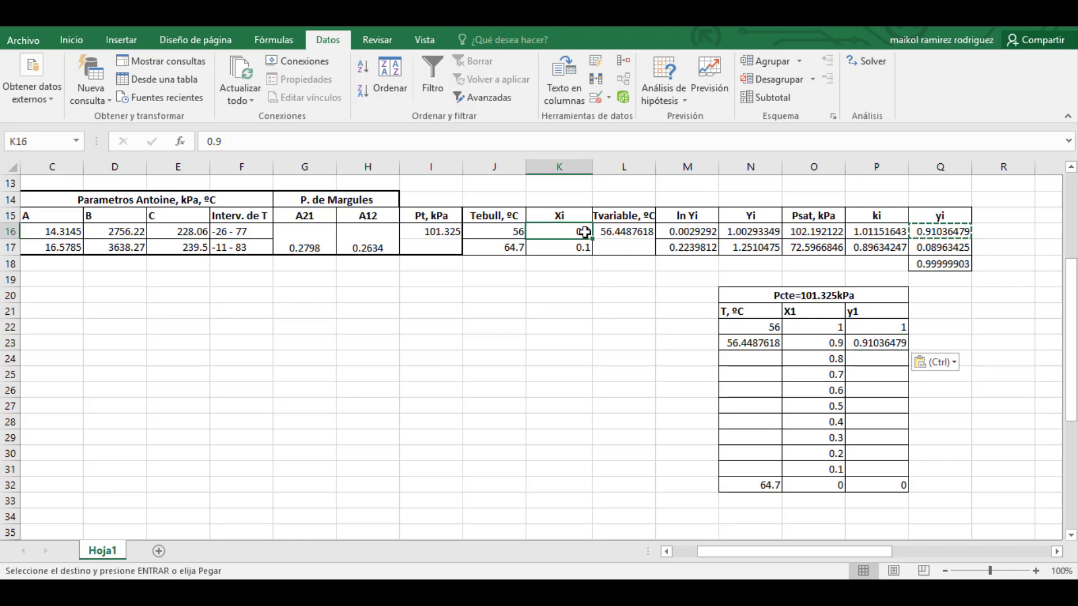
text(0.)
key(Return)
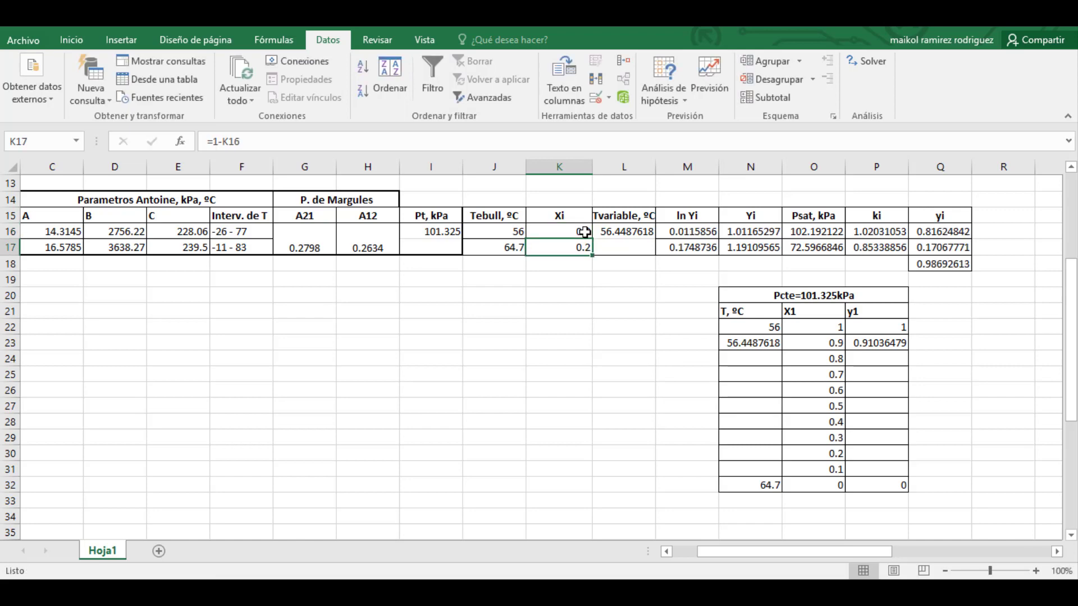
click(861, 62)
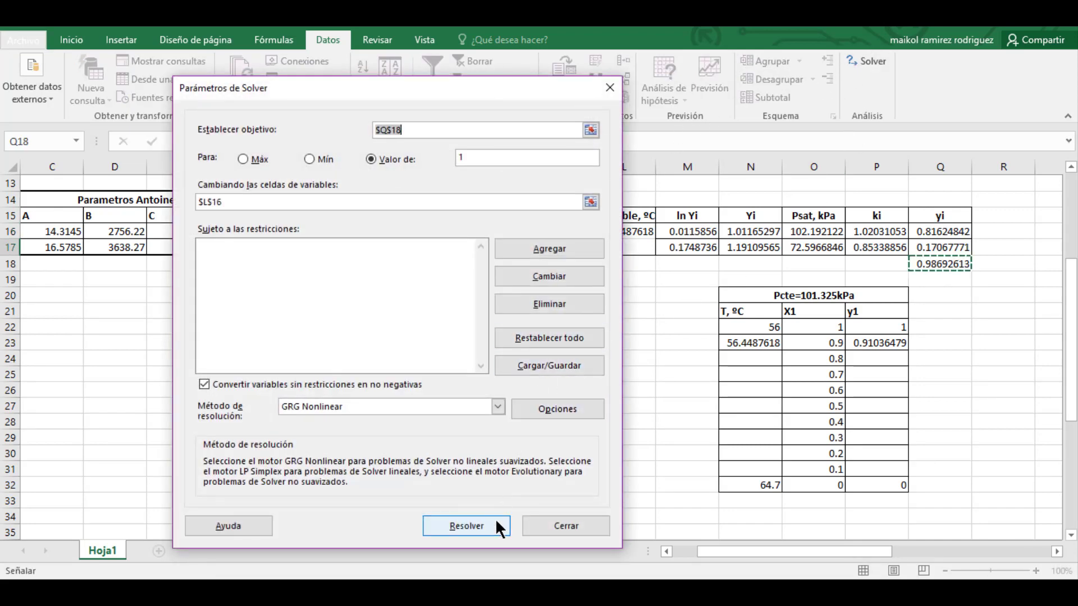
click(496, 526)
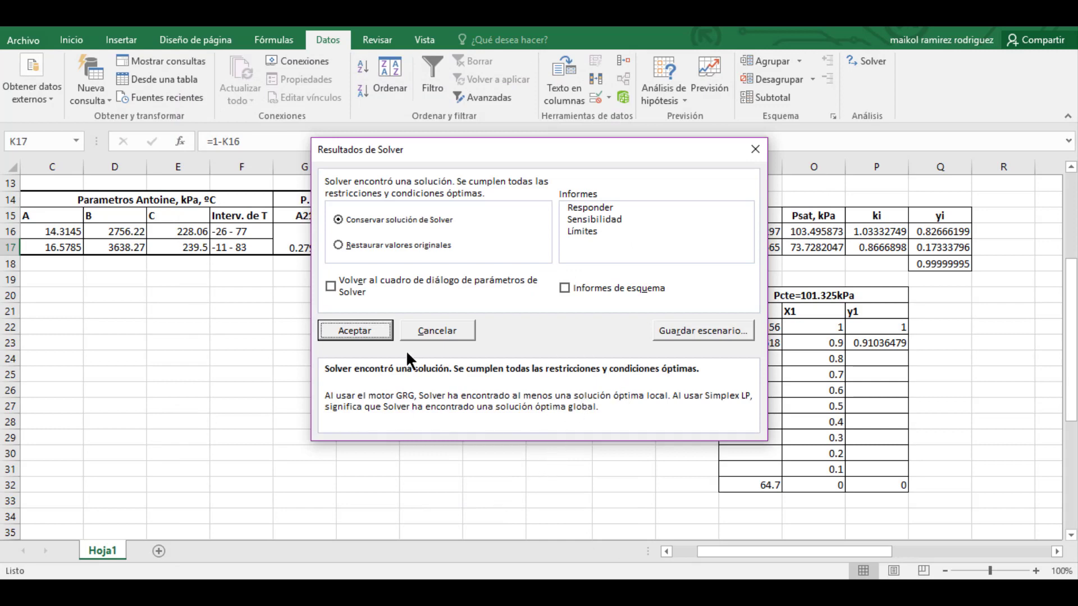
click(350, 326)
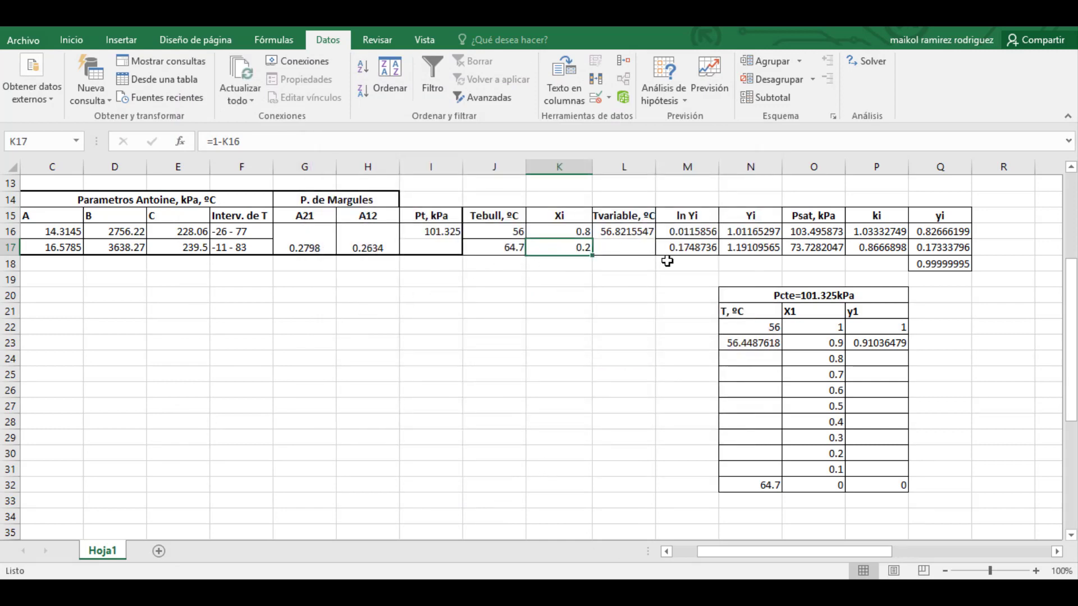
- Copy acetone's vapour fraction from Q16 and paste it as a value in P24, the y1 cell for X1 0.8
click(940, 235)
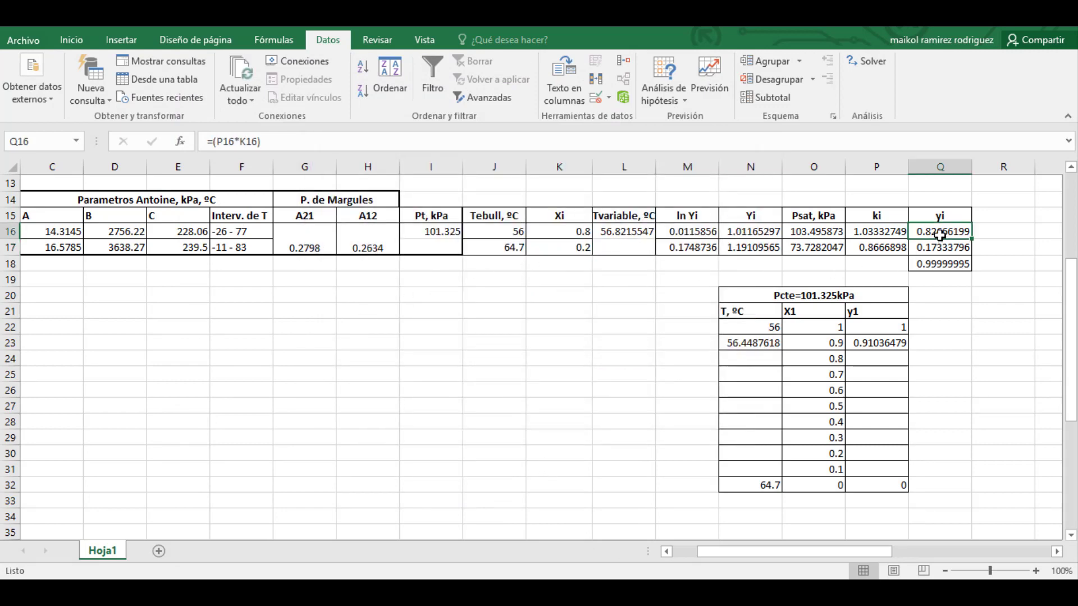
right_click(940, 235)
click(893, 262)
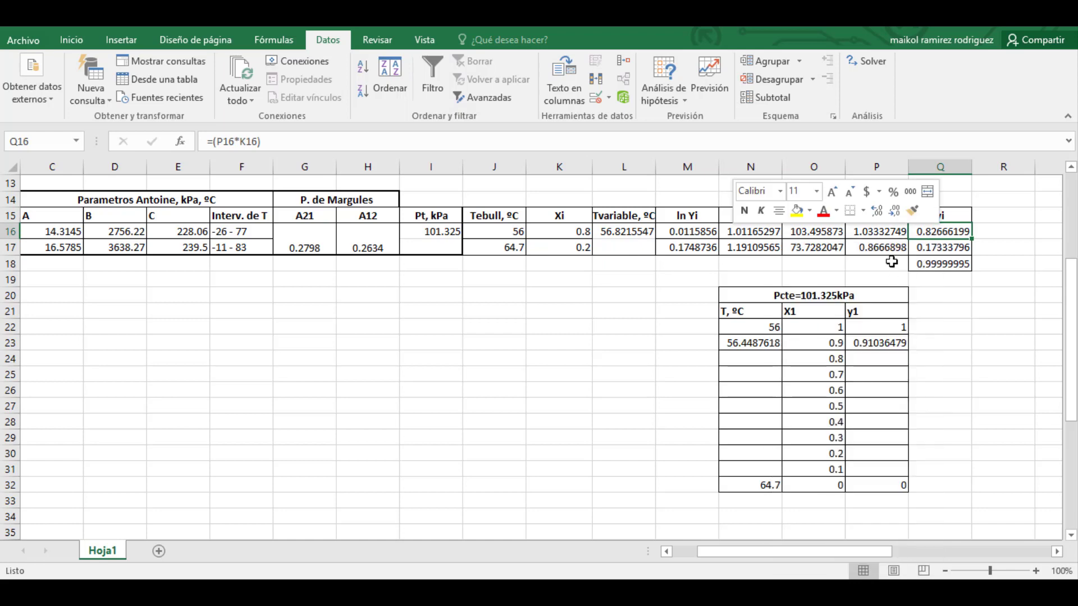
click(877, 357)
right_click(877, 358)
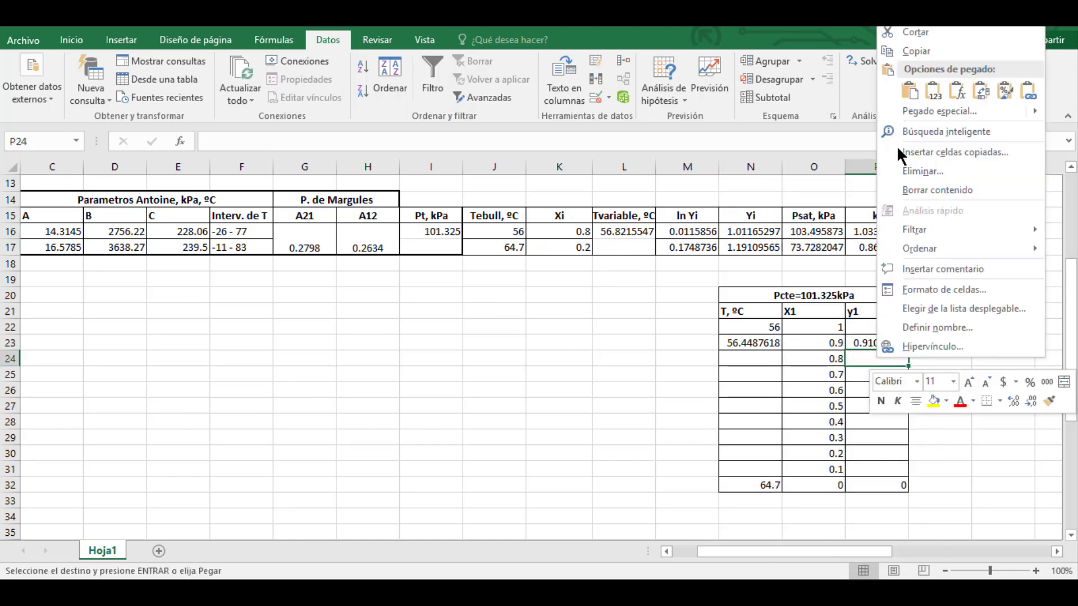
click(933, 90)
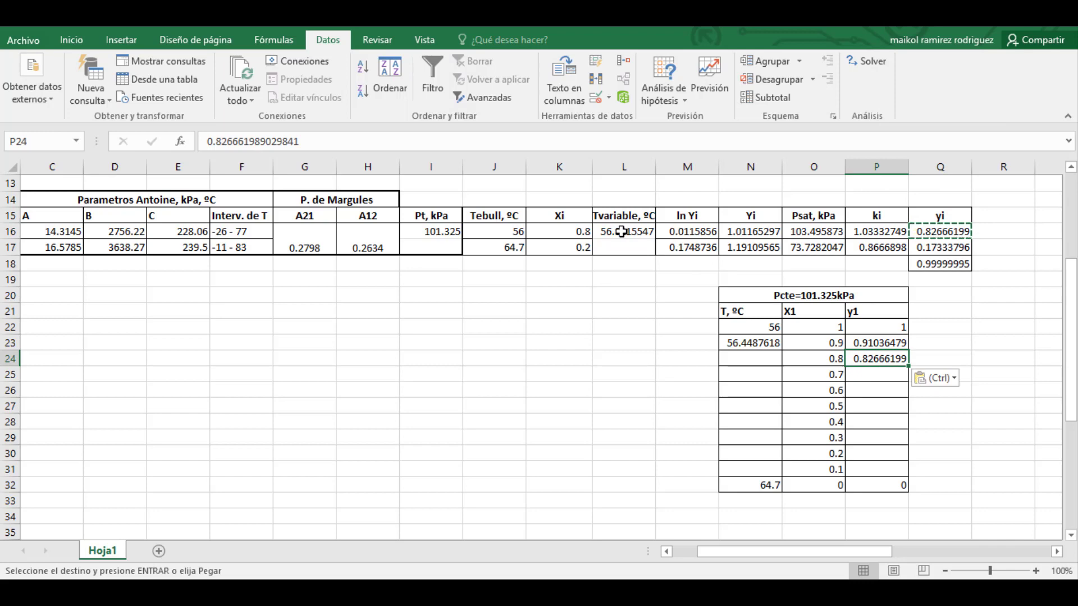
- Copy the solved temperature from L16 and paste it as a value in N24, beside X1 0.8
click(623, 232)
right_click(623, 234)
click(667, 262)
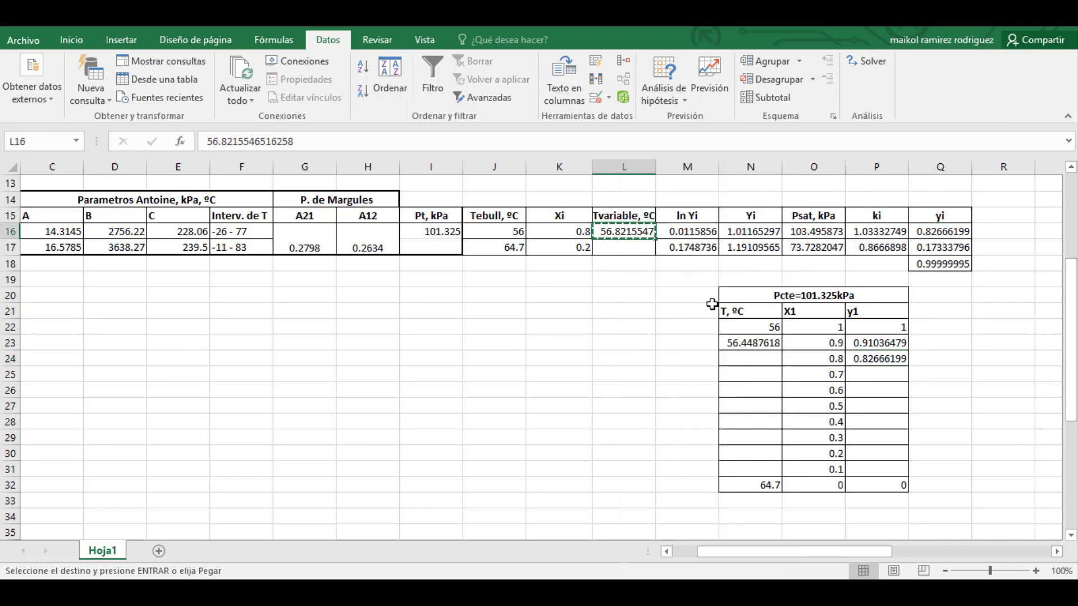
click(751, 358)
right_click(751, 359)
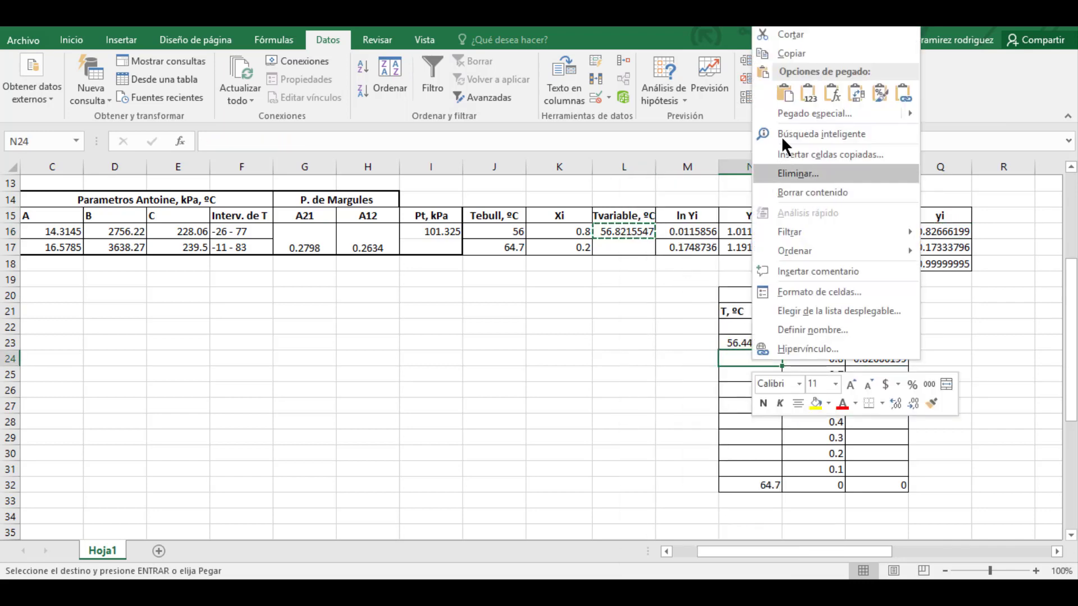
click(800, 90)
- Set K16 to 0.7 and rerun Solver with Q18 targeted at 1 by varying L16, keeping the solution
click(576, 232)
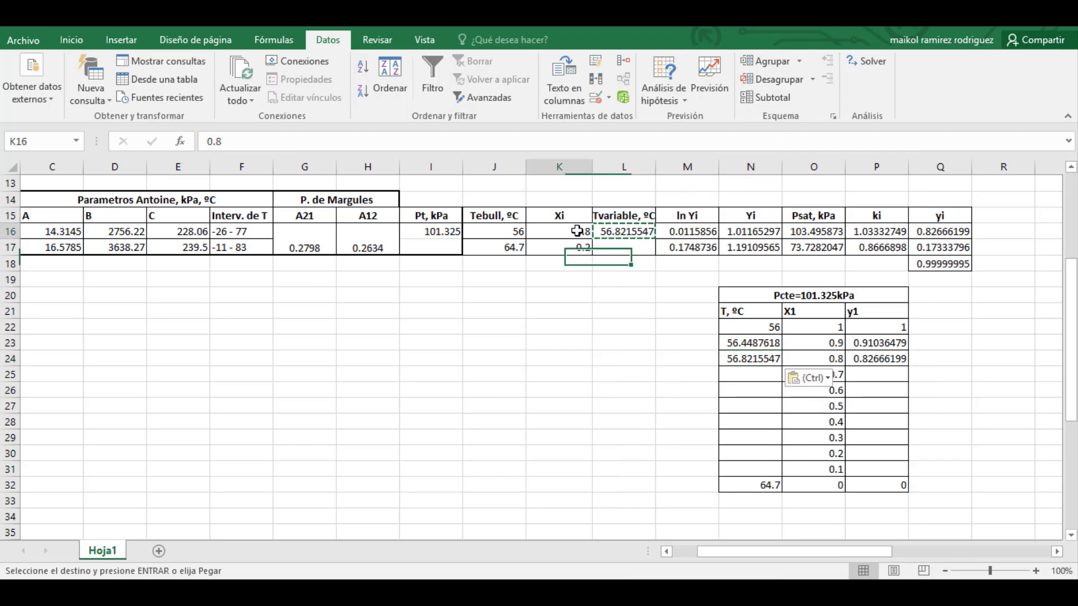
text(0.7)
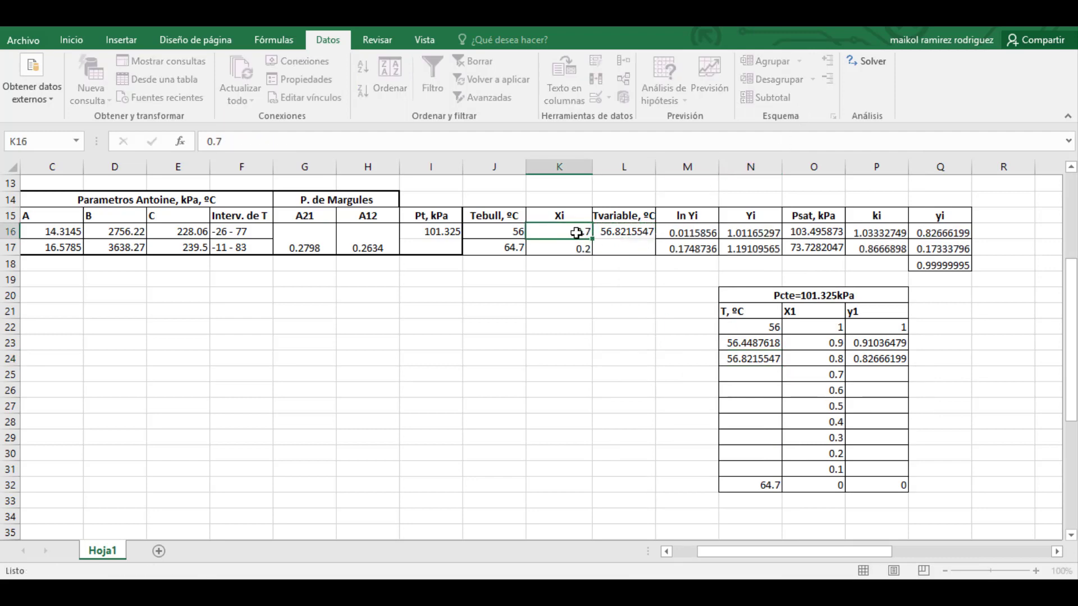
key(Return)
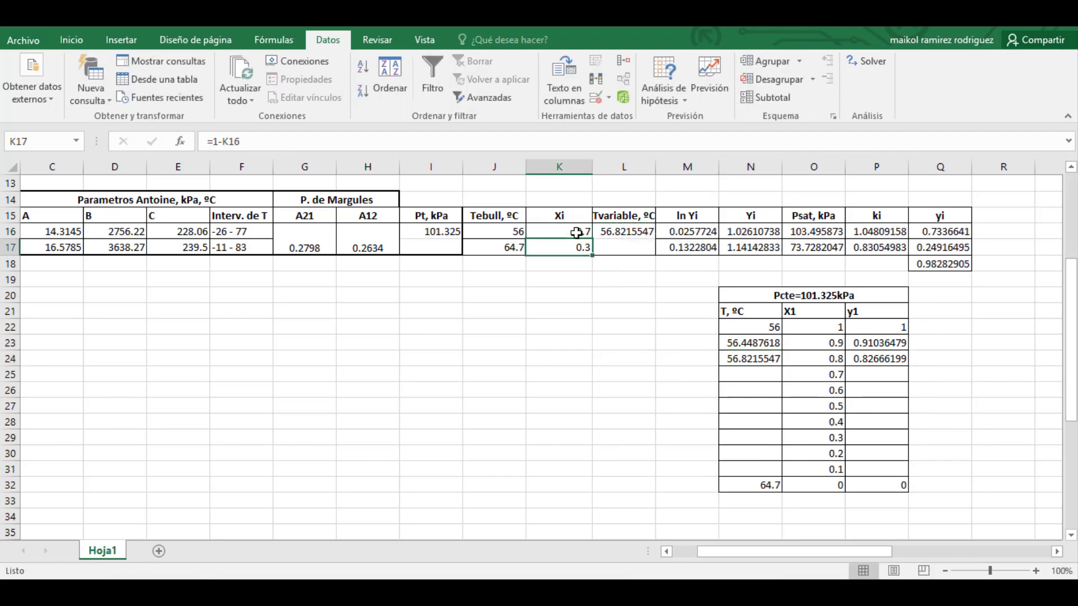
click(858, 54)
click(466, 526)
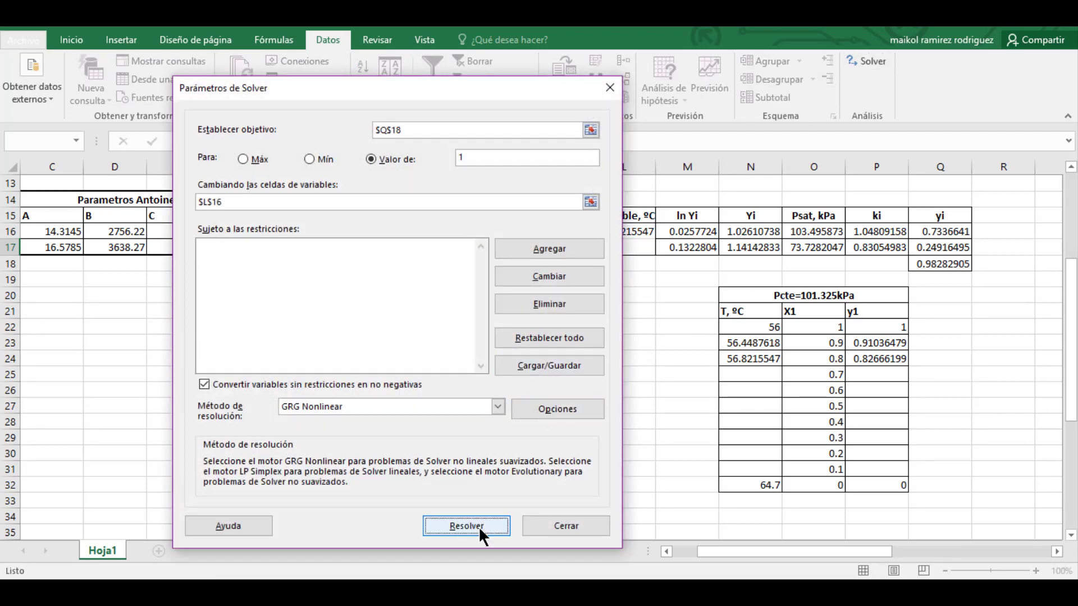
click(374, 336)
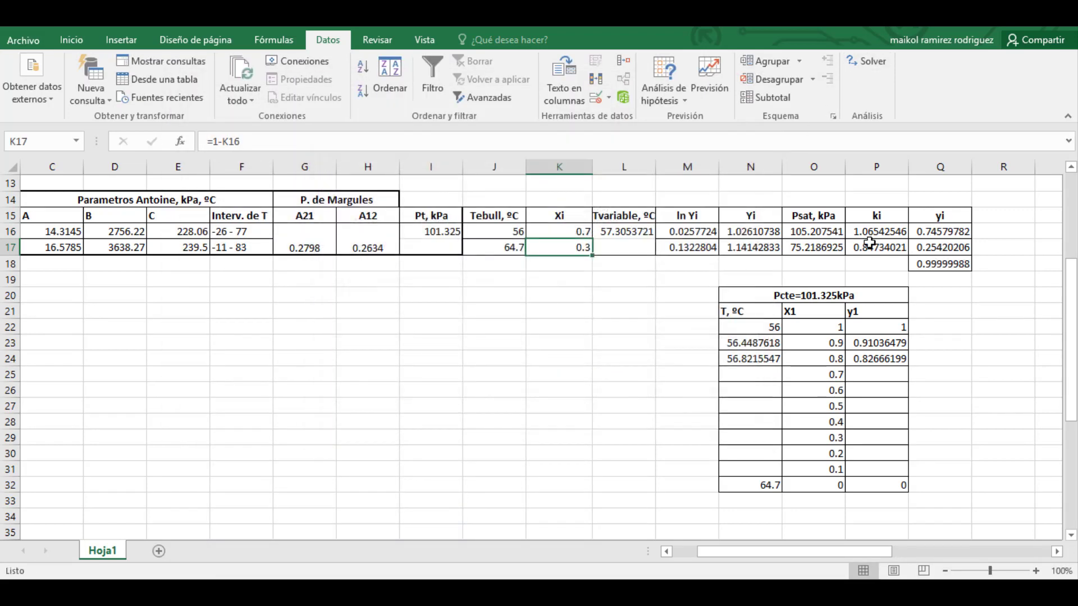
- Copy acetone's vapour fraction from Q16 and paste it as a value in P25, the y1 cell for X1 0.7
click(964, 236)
right_click(953, 234)
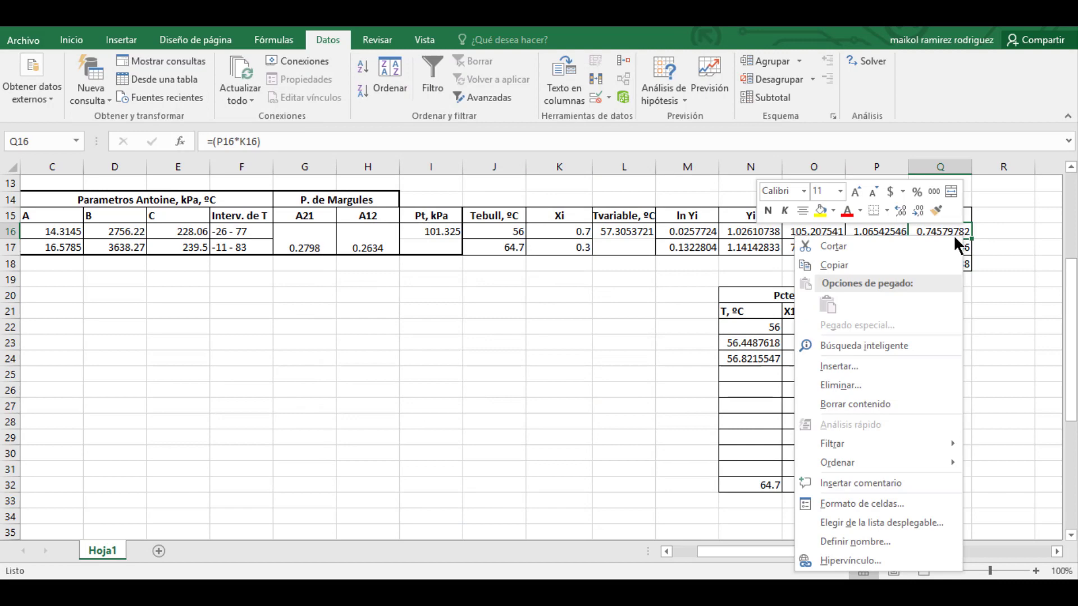
click(911, 261)
click(881, 376)
right_click(882, 377)
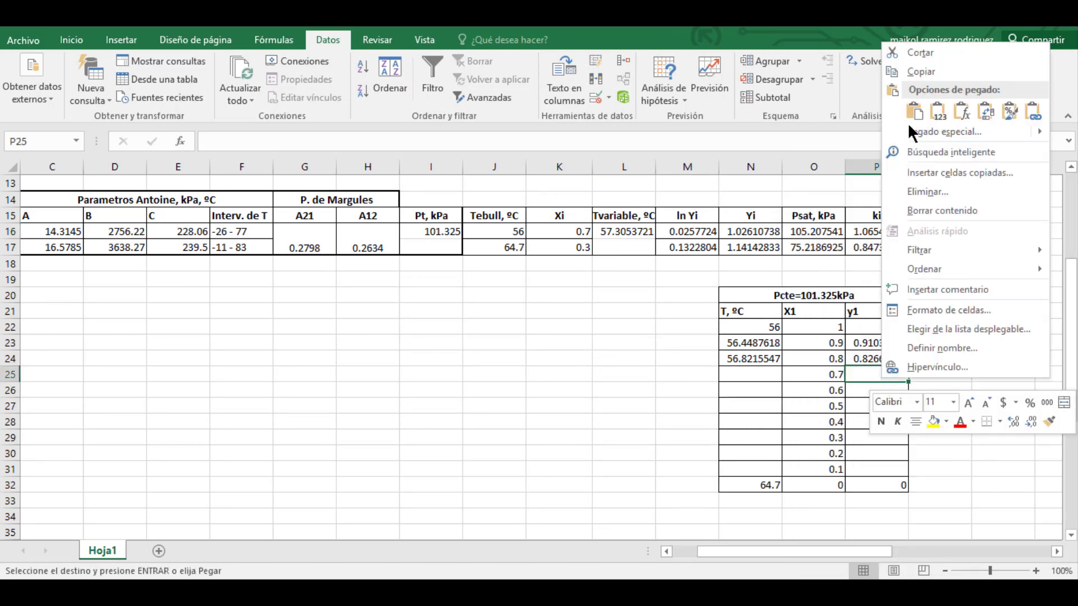
click(934, 113)
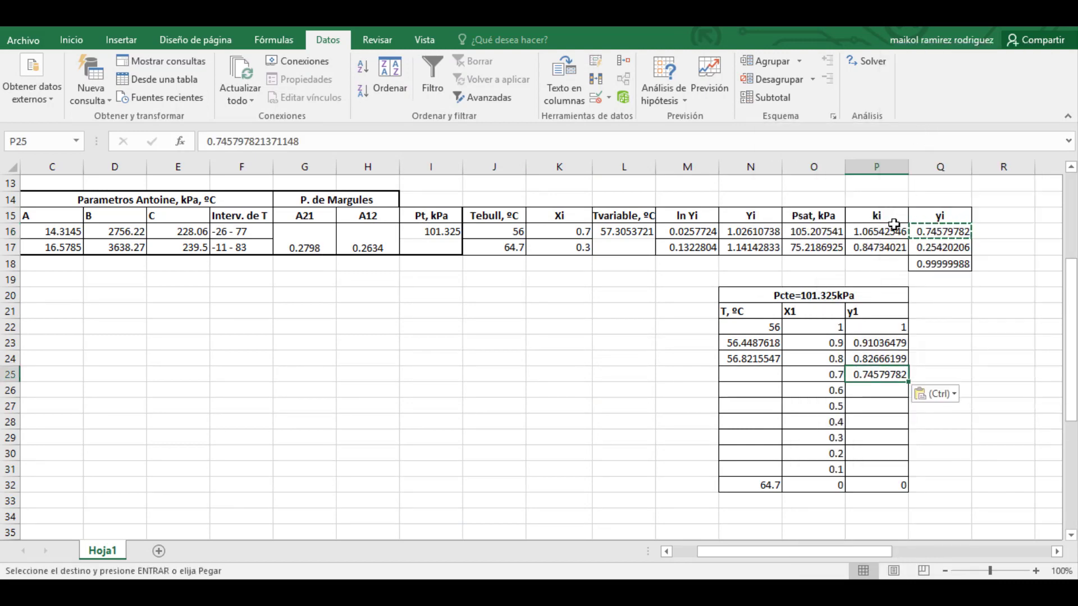
- Copy the solved temperature from L16 and paste it as a value in N25, beside X1 0.7
click(640, 233)
right_click(641, 234)
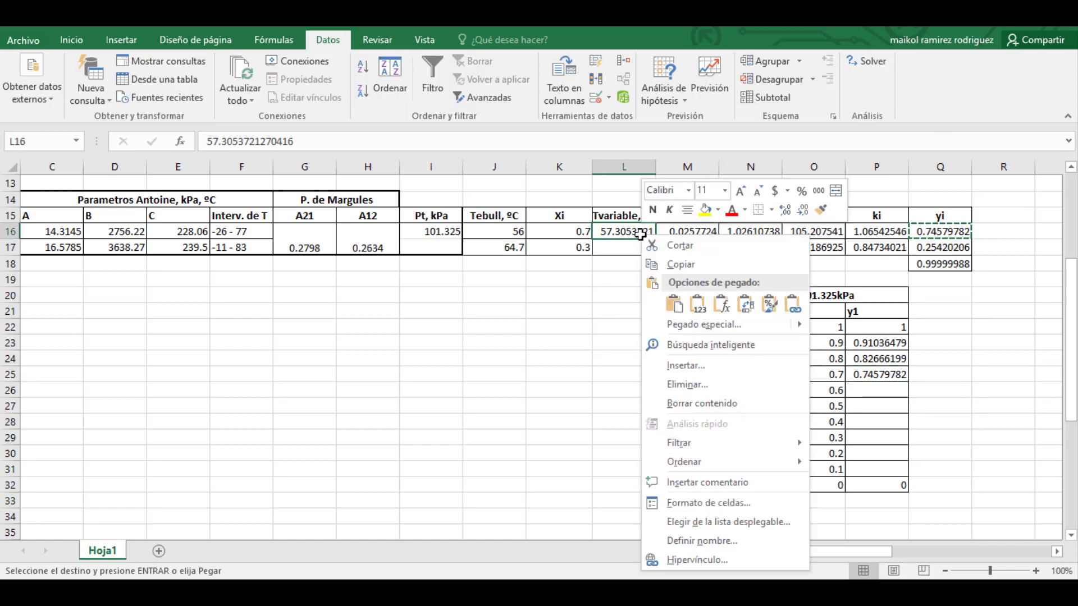
click(681, 266)
click(750, 374)
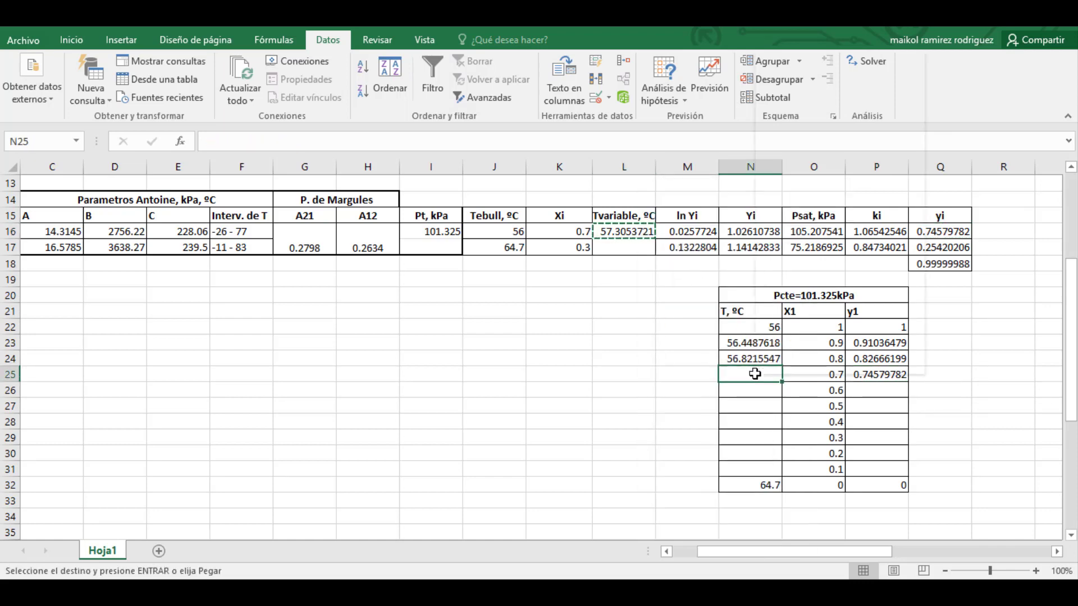
right_click(751, 375)
click(814, 108)
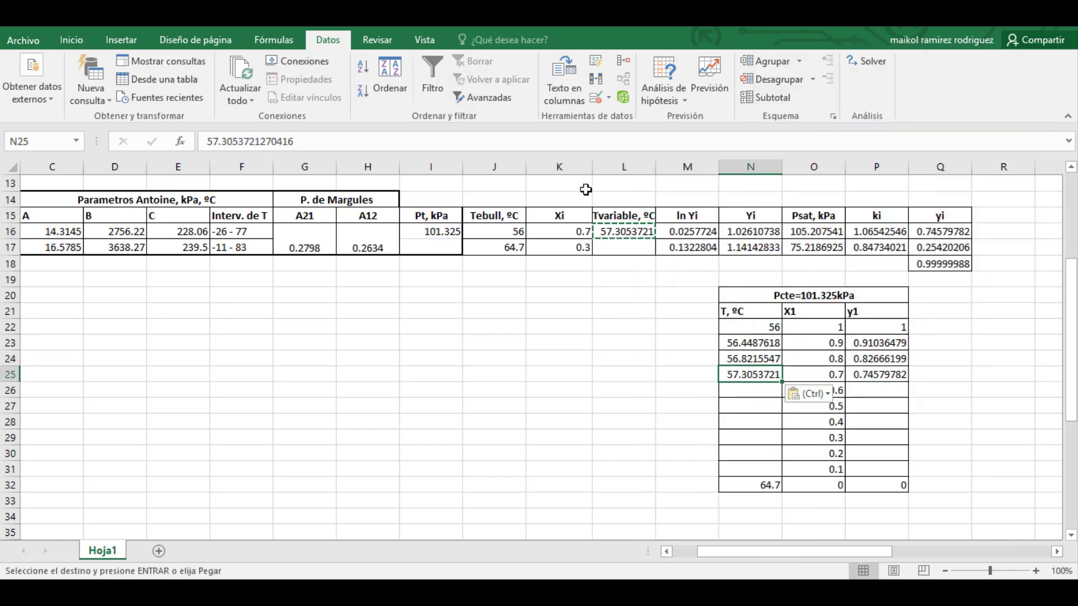
- Set K16 to 0.6 and rerun Solver with Q18 targeted at 1 by varying L16, keeping the solution
click(576, 229)
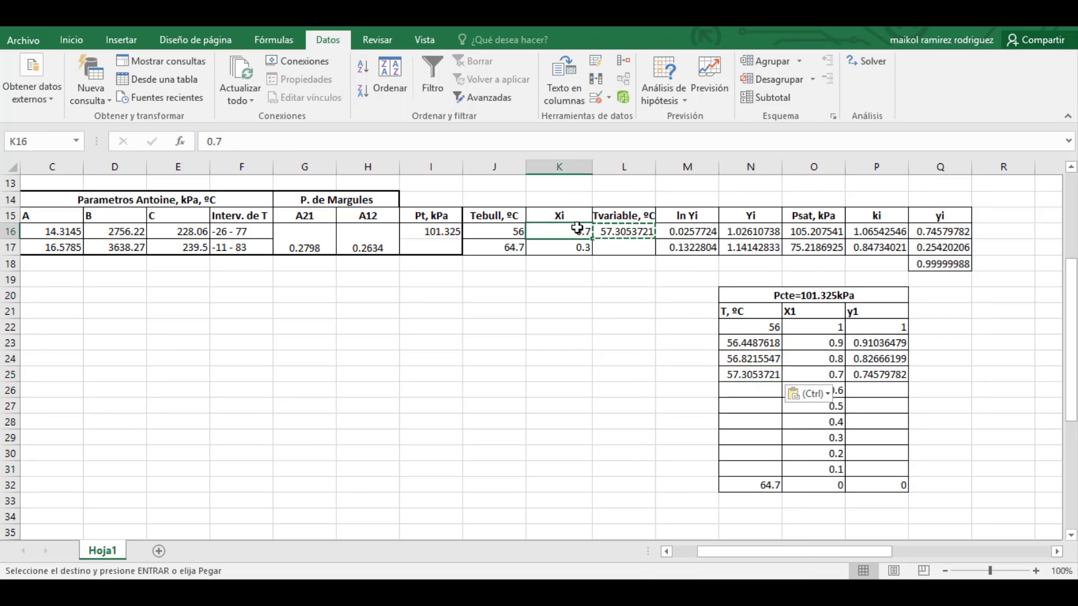
text(0.6)
key(Return)
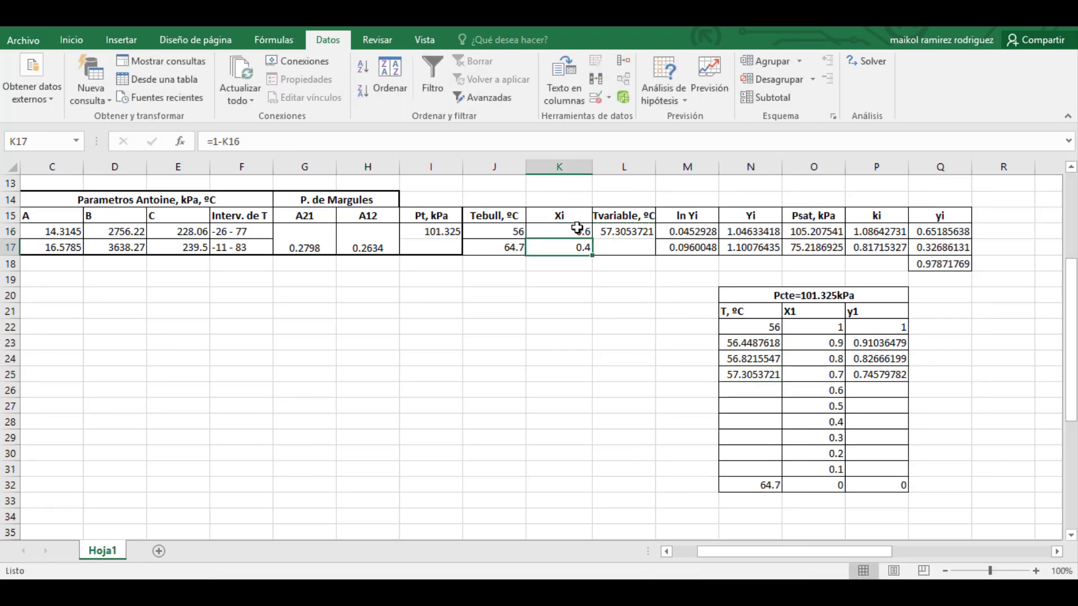
click(940, 231)
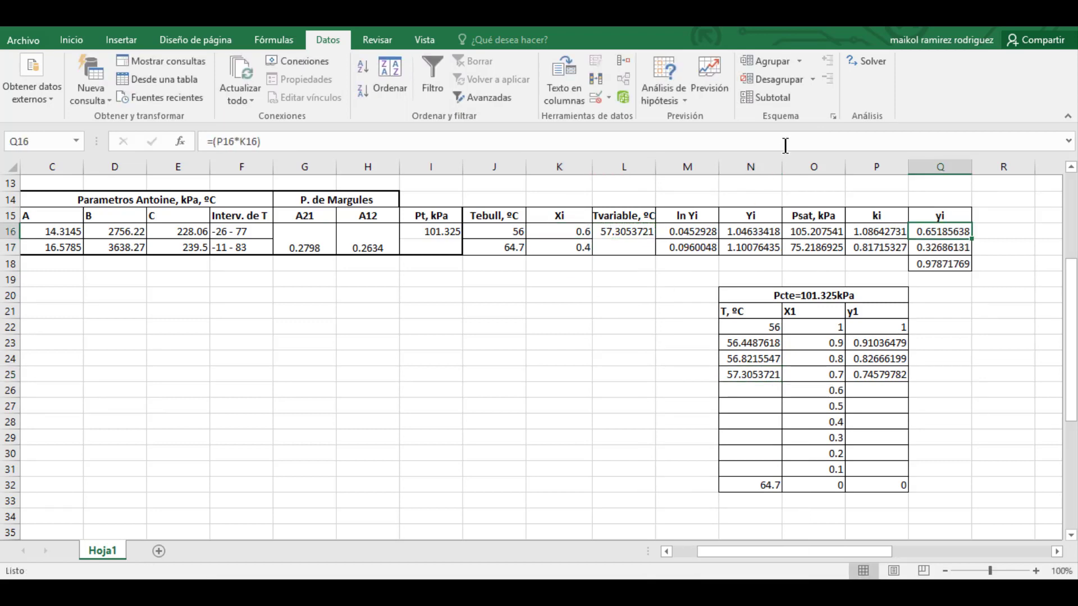
click(866, 60)
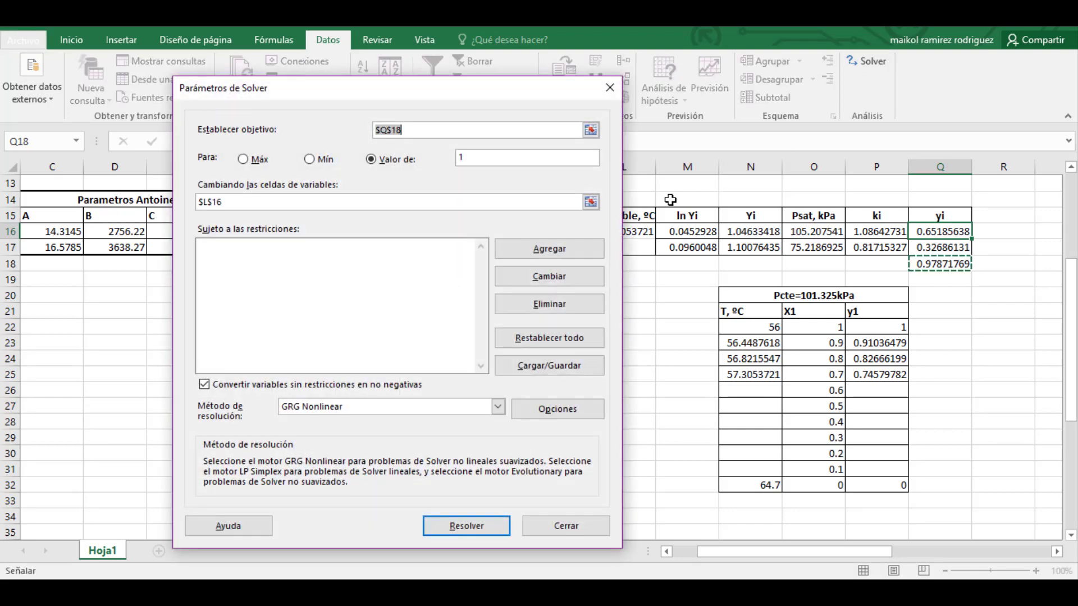
click(466, 526)
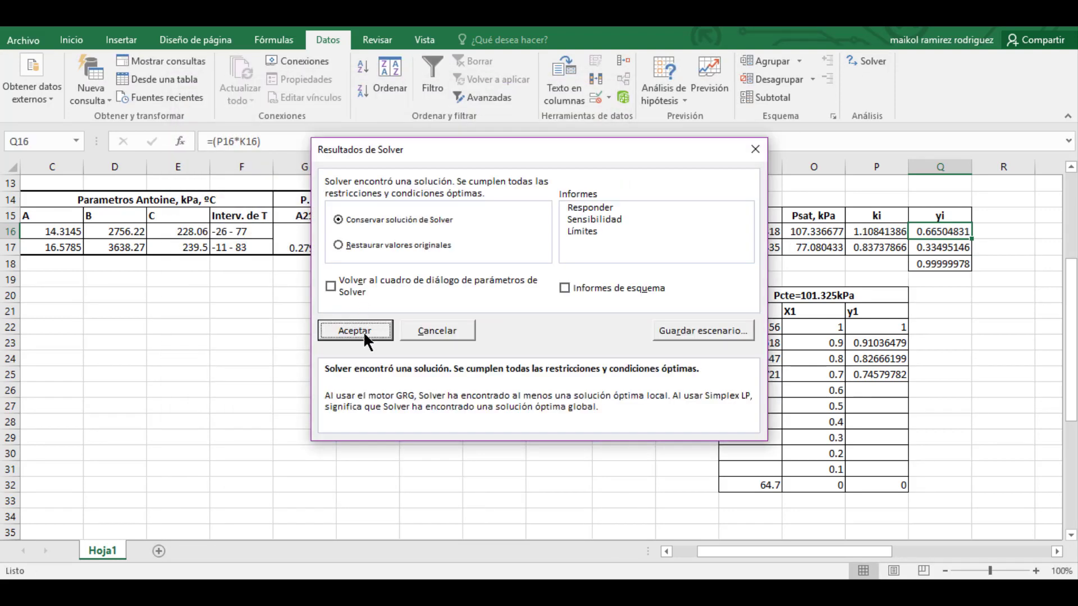
click(362, 331)
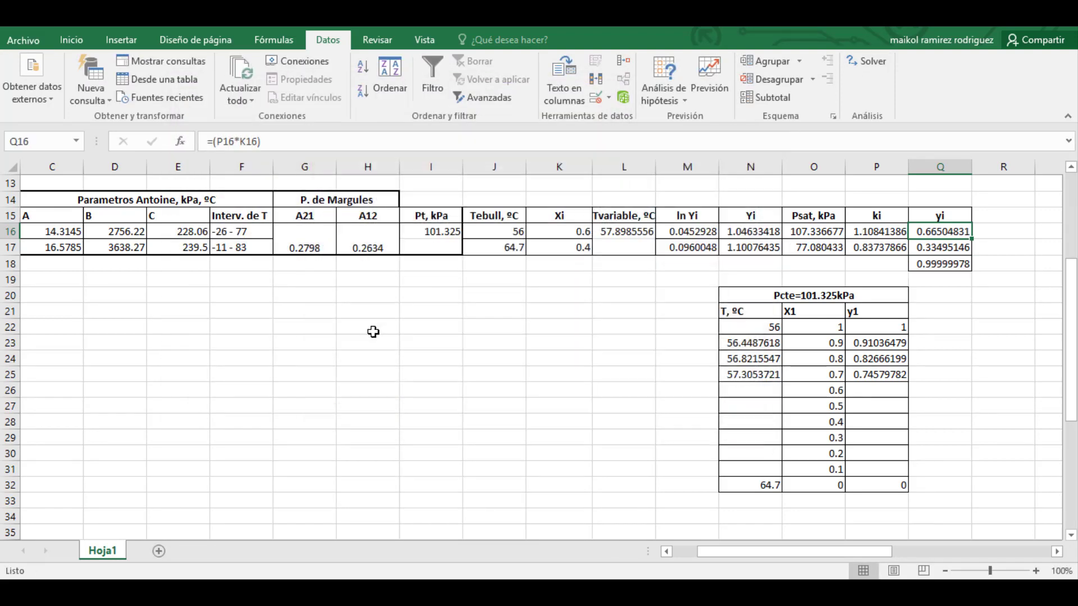
- Copy acetone's vapour fraction from Q16 and paste it as a value in P26, the y1 cell for X1 0.6
right_click(952, 234)
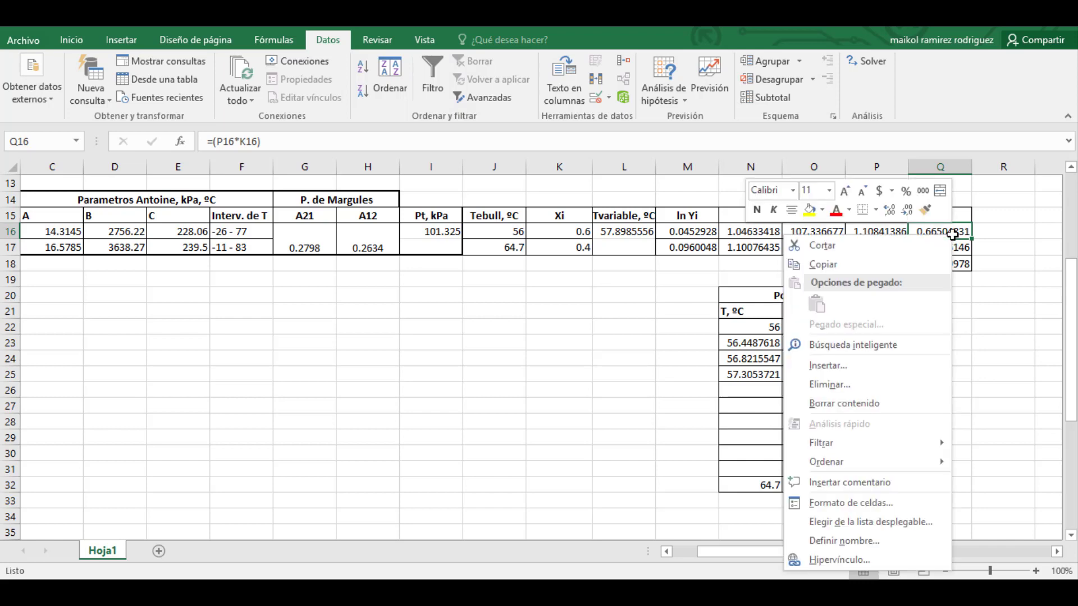
click(891, 260)
click(876, 390)
right_click(876, 391)
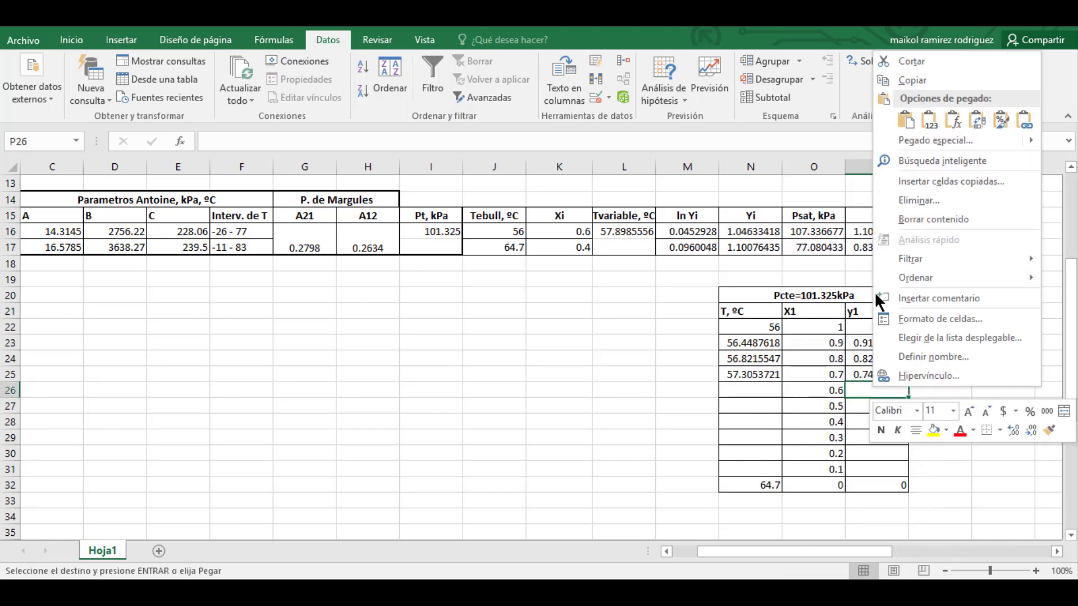
click(929, 120)
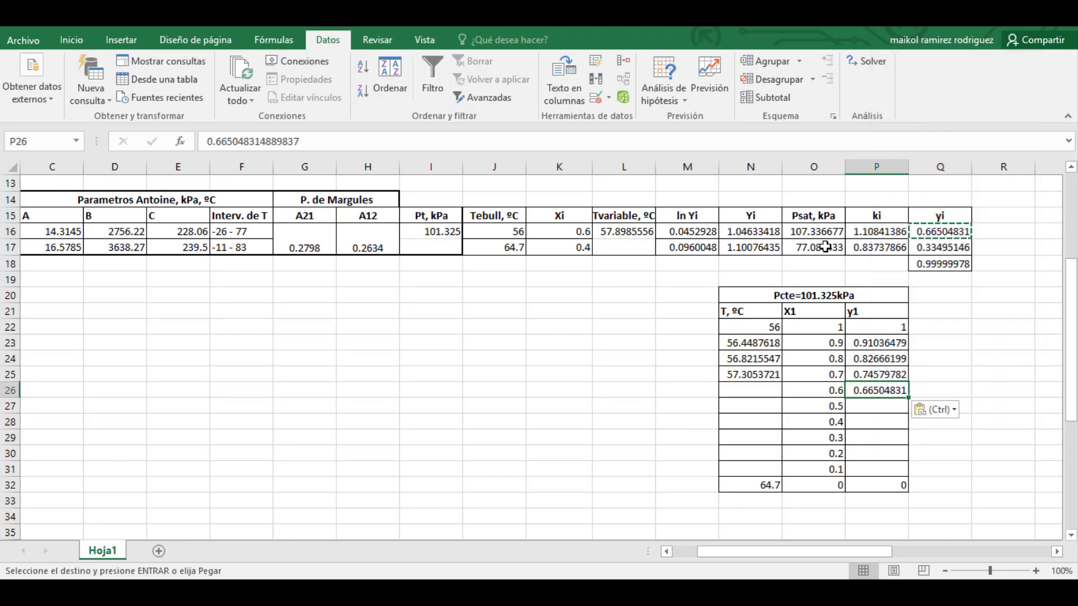
- Copy the solved temperature from L16 and paste it as a value in N26, beside X1 0.6
click(649, 231)
right_click(648, 231)
click(686, 260)
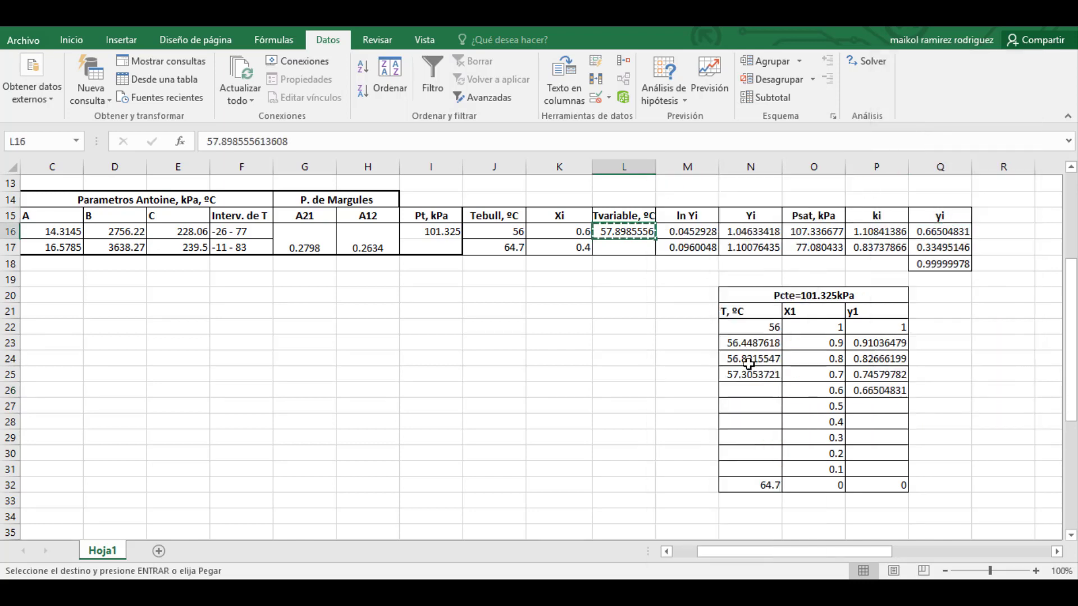
click(756, 389)
right_click(755, 387)
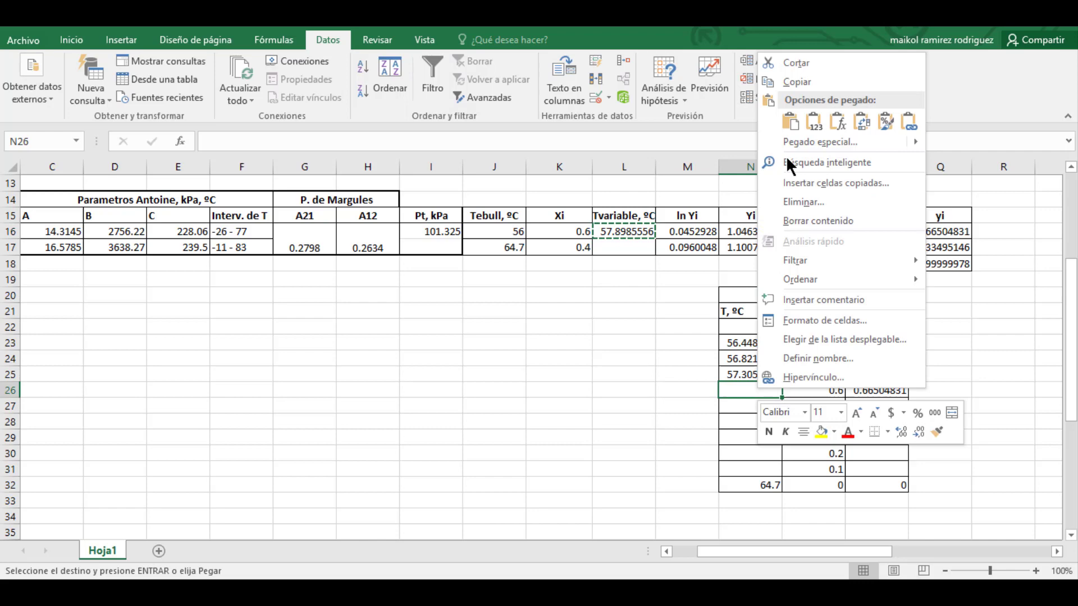
click(819, 124)
- Set K16 to 0.5 and rerun Solver with Q18 targeted at 1 by varying L16, keeping the solution
click(577, 233)
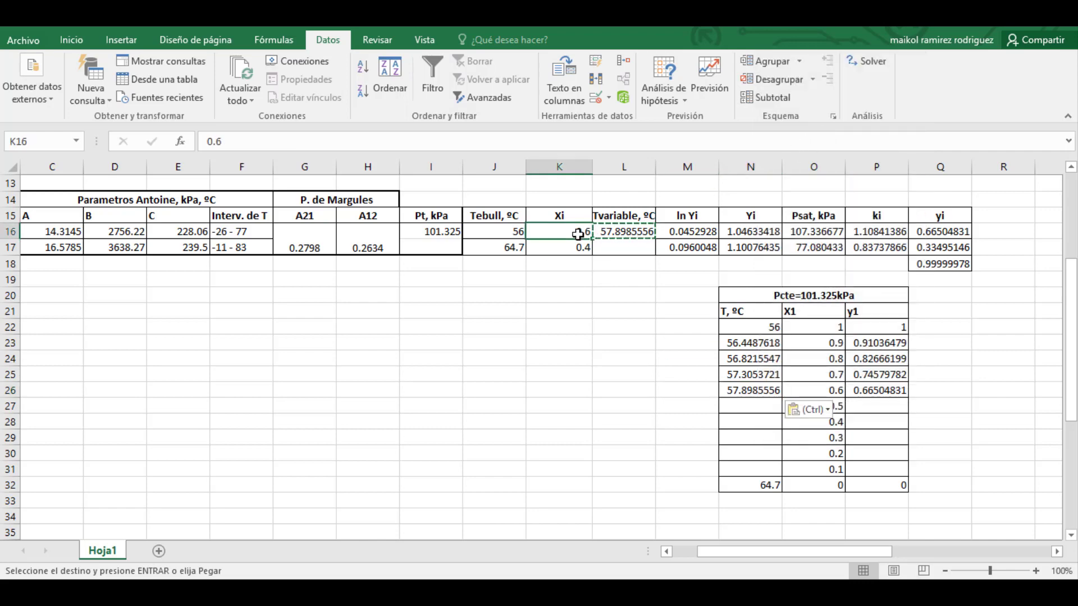
key(Escape)
text(0.5)
key(Return)
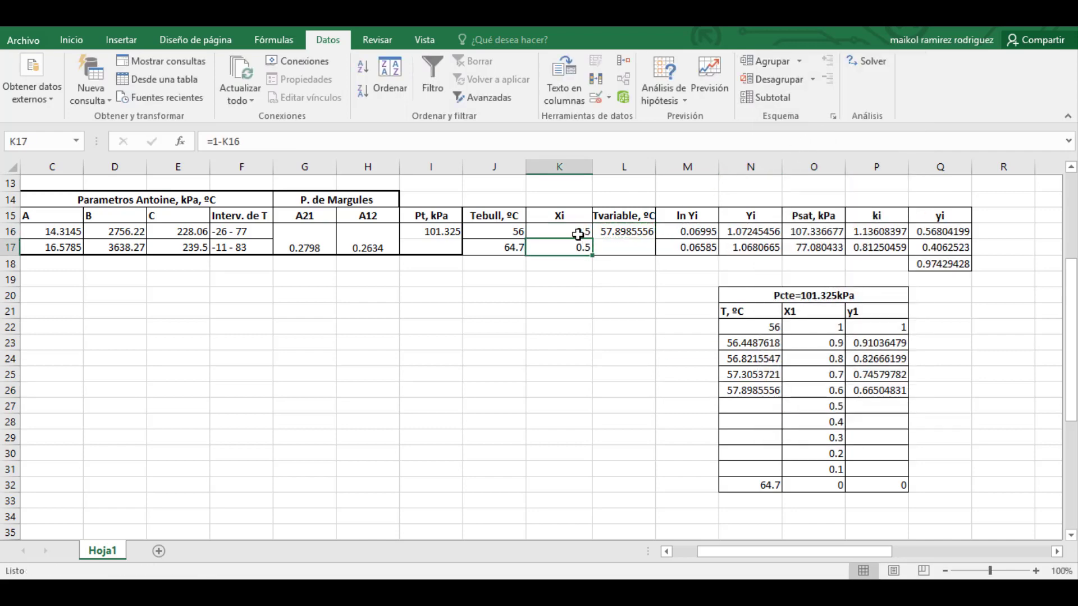
click(858, 59)
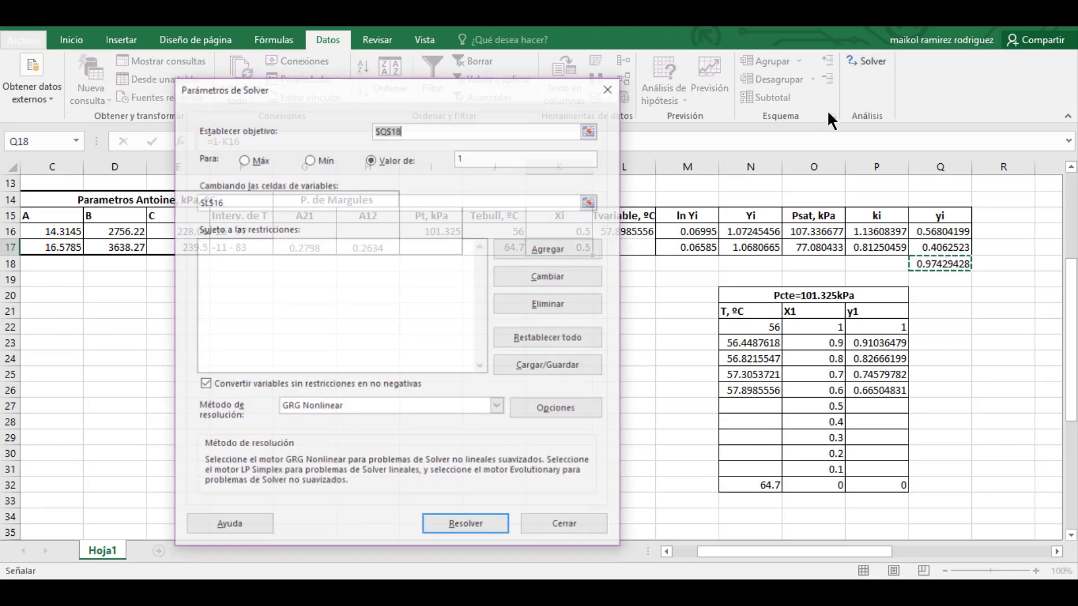
click(472, 515)
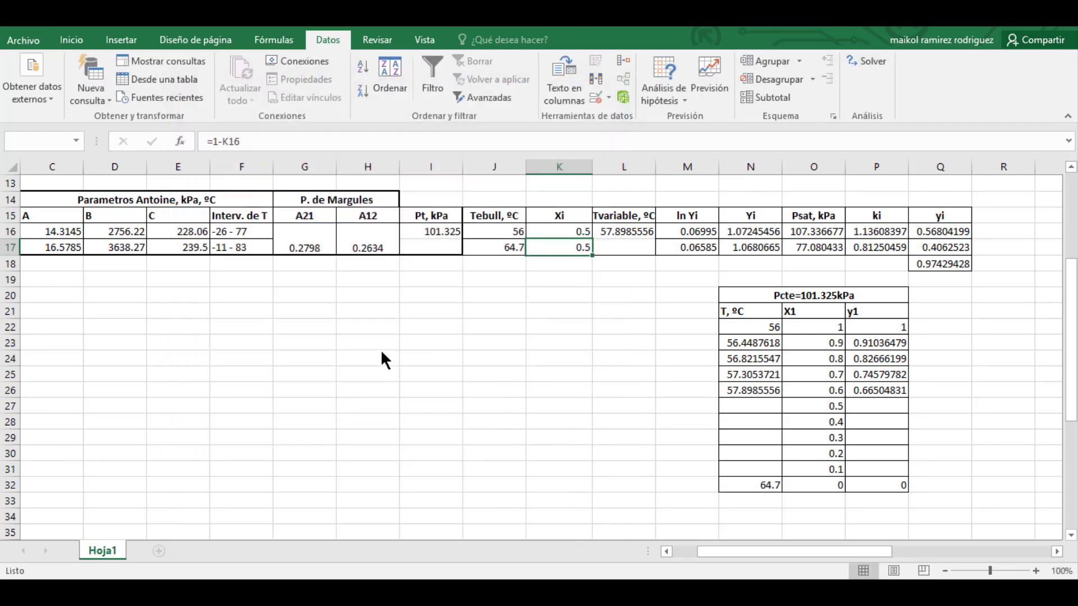
click(352, 330)
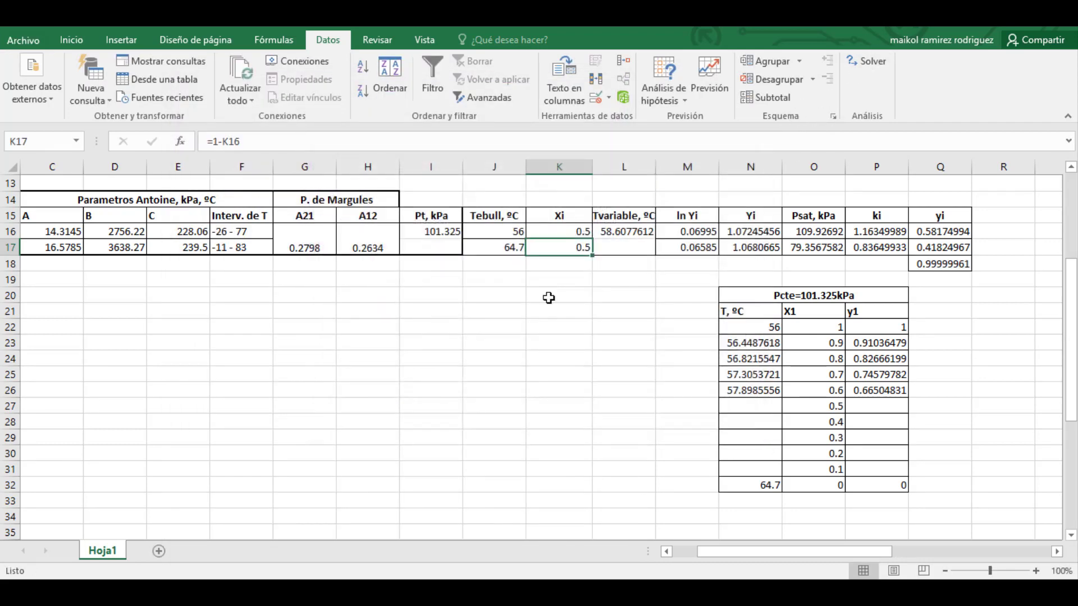
- Copy the solved temperature from L16 and paste it as a value in N27, beside X1 0.5
click(648, 232)
right_click(648, 231)
click(701, 259)
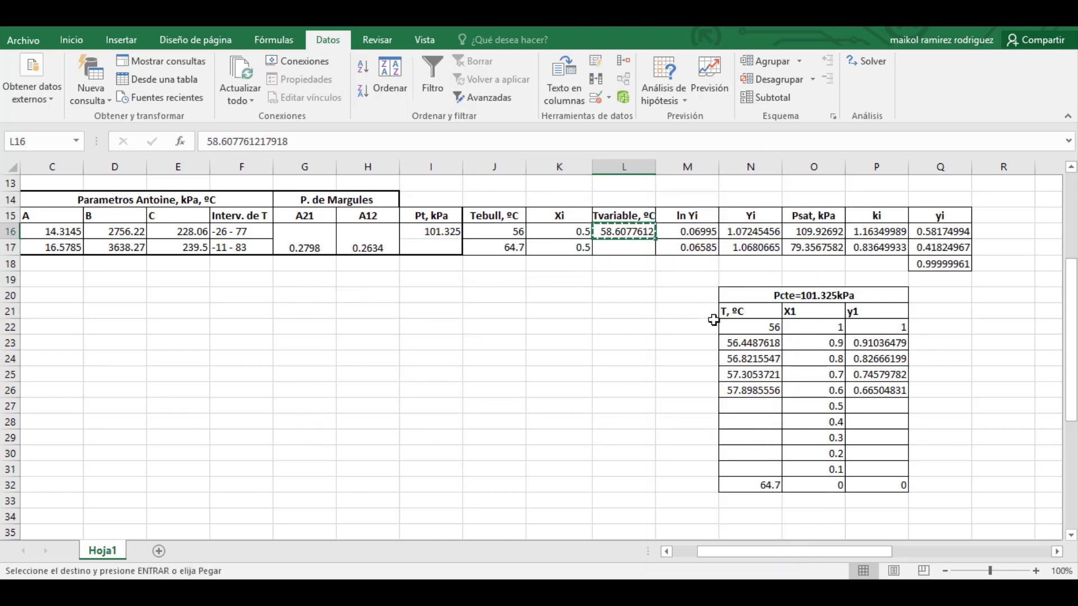
click(756, 409)
right_click(756, 409)
click(803, 142)
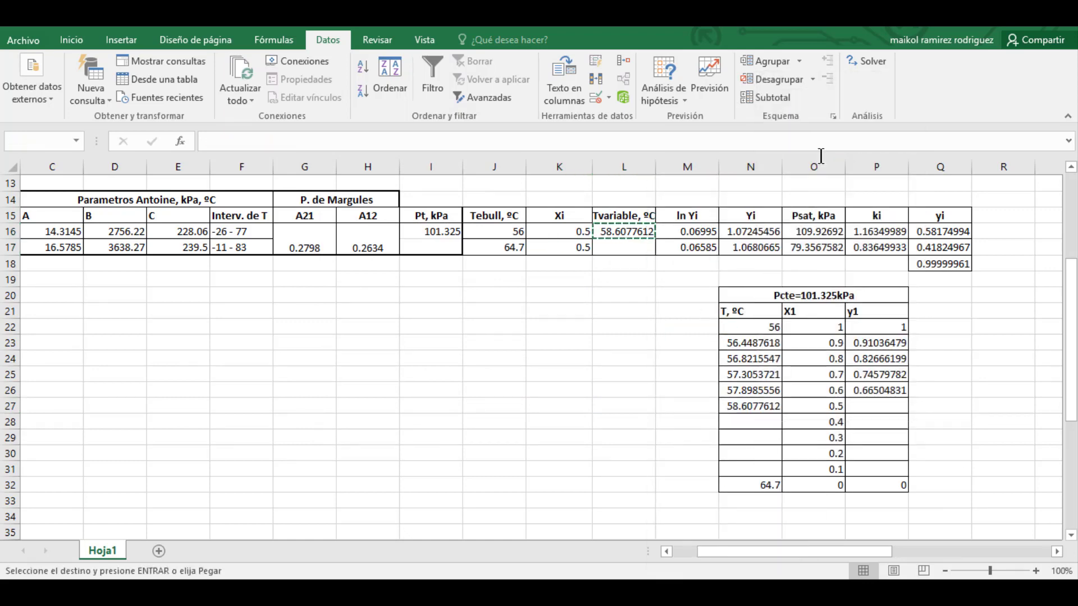
- Copy acetone's vapour fraction from Q16 and paste it as a value in P27, the y1 cell for X1 0.5
click(954, 230)
right_click(947, 228)
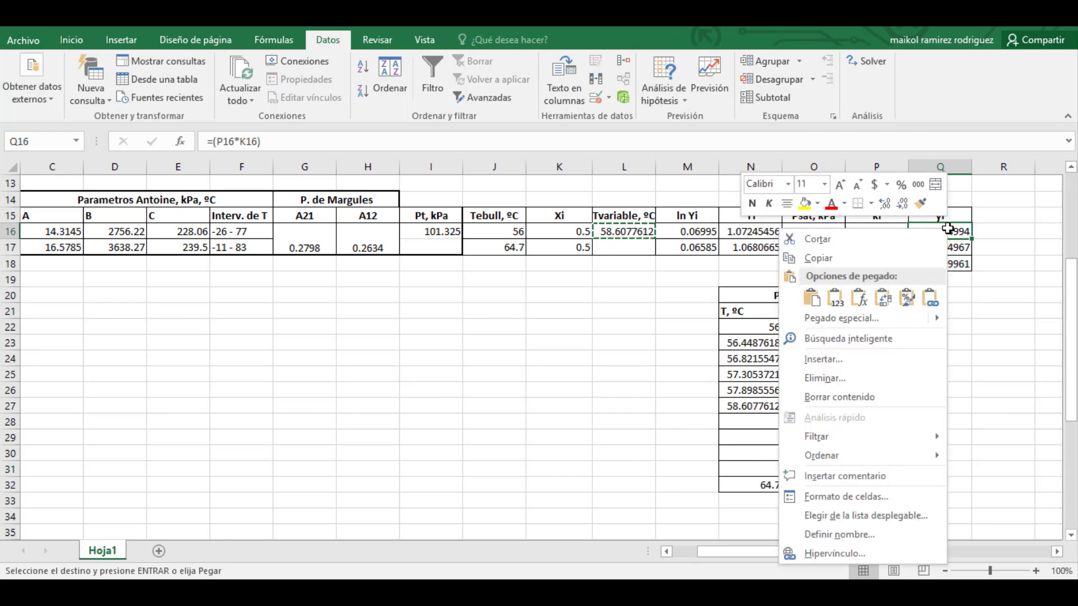
click(824, 258)
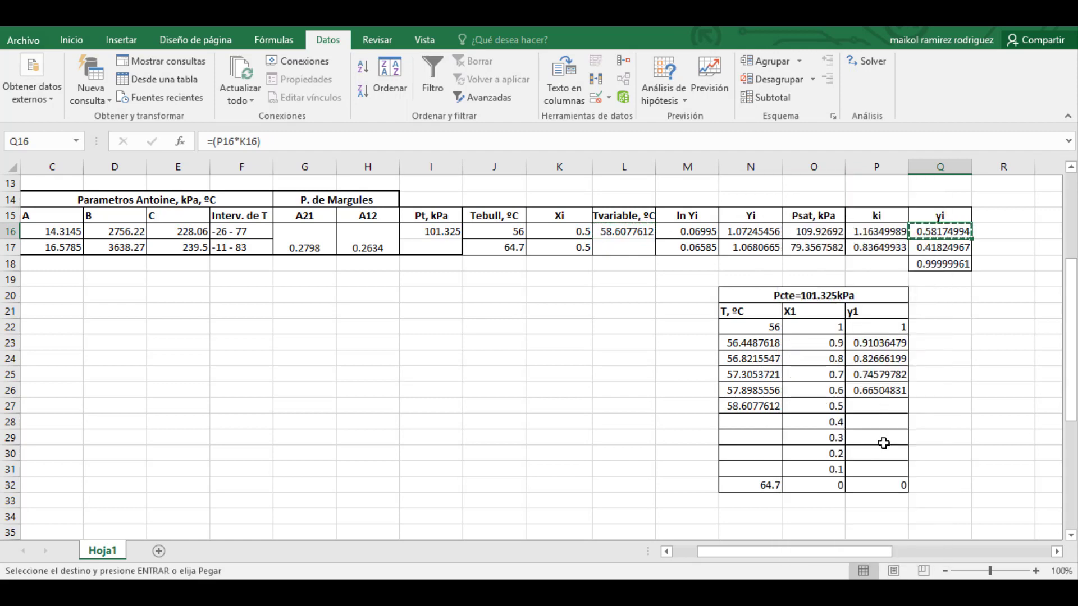
click(873, 408)
right_click(872, 409)
click(927, 141)
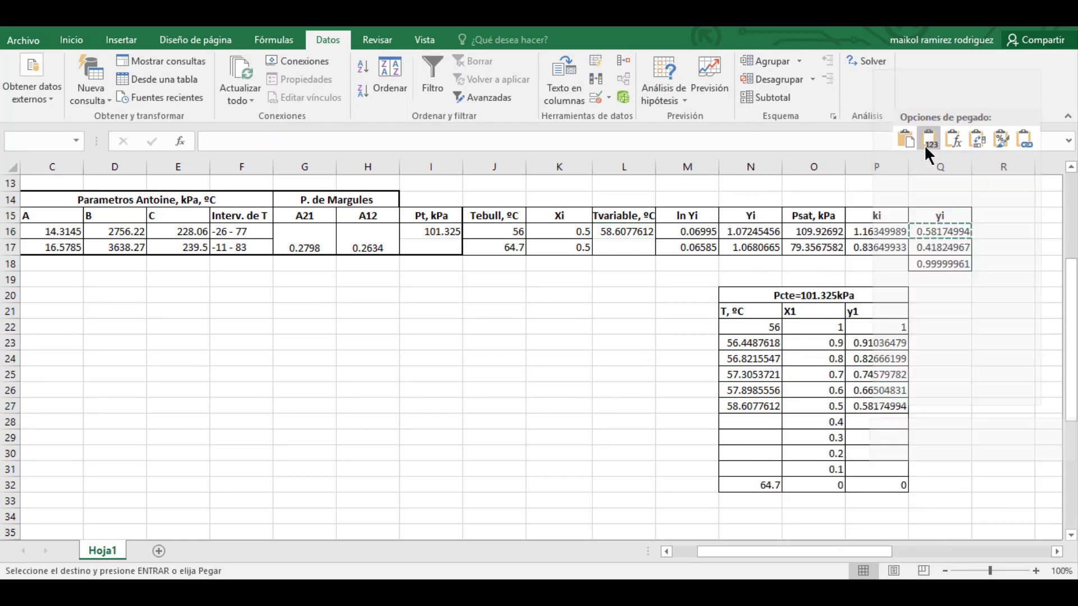
- Set K16 to 0.4 and rerun Solver with Q18 targeted at 1 by varying L16, keeping the solution
click(560, 232)
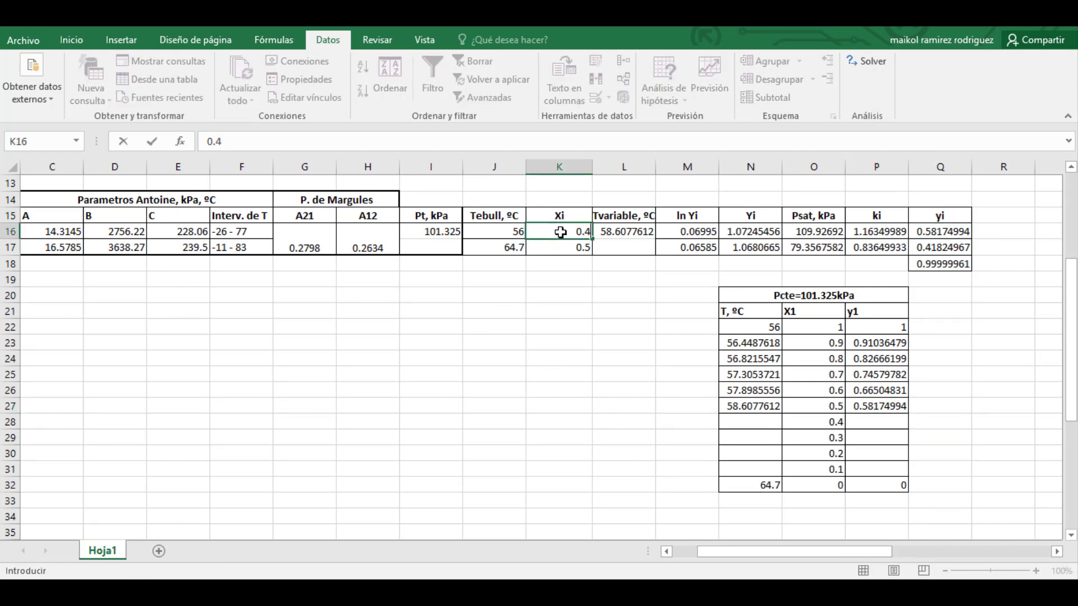
key(Return)
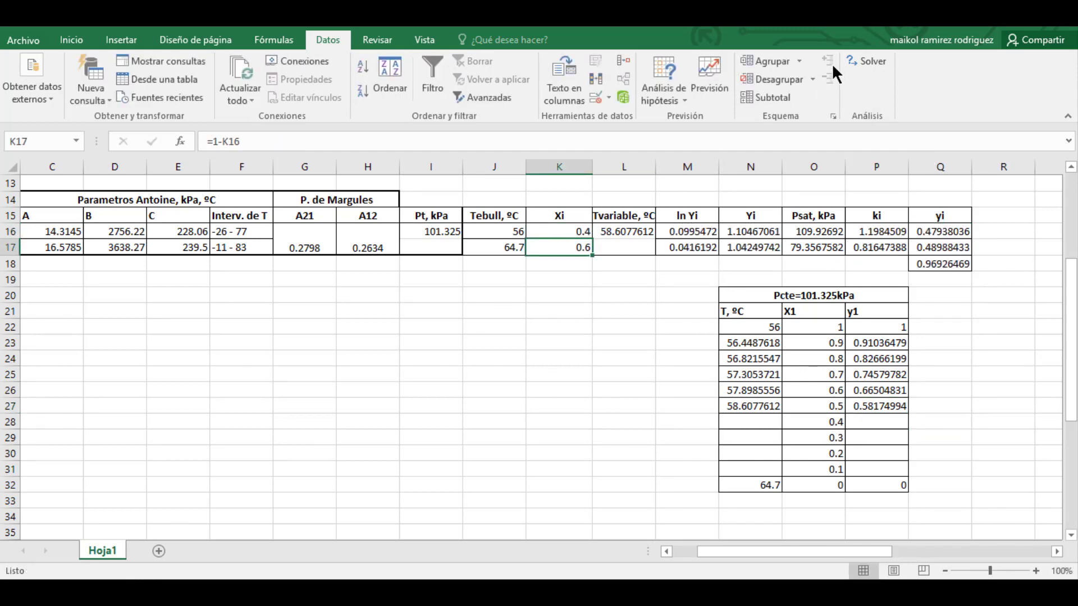
click(850, 60)
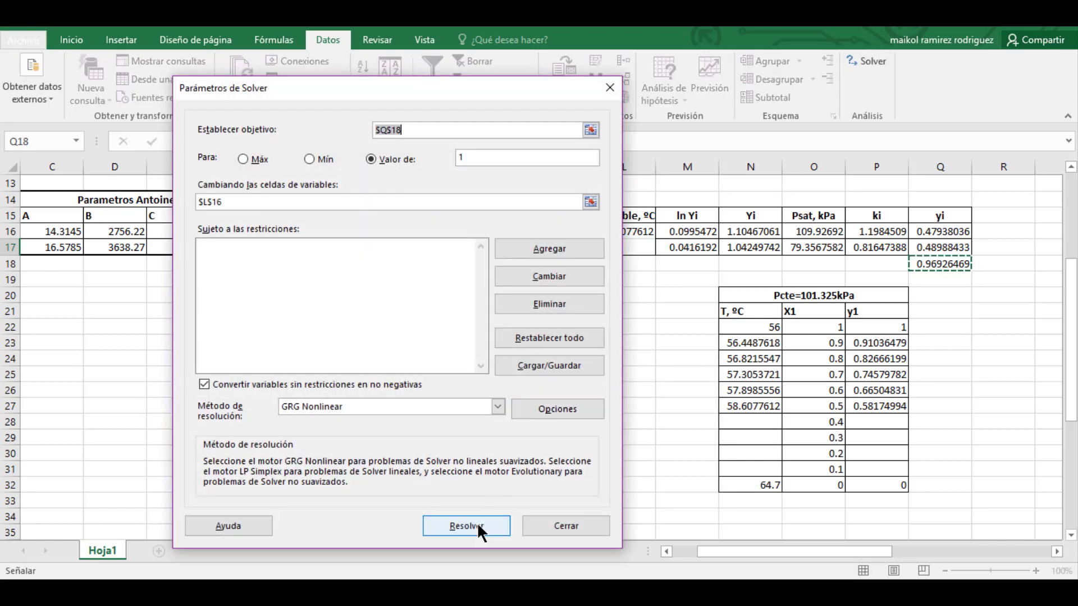
click(466, 525)
click(348, 330)
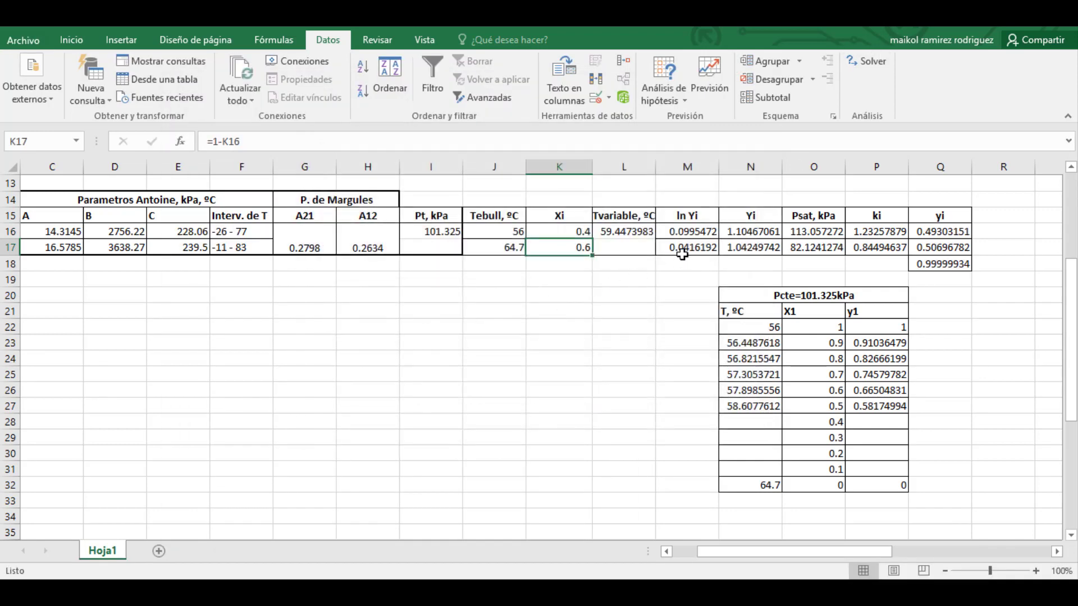
- Copy the solved temperature from L16 and paste it as a value in N28, beside X1 0.4
click(633, 235)
right_click(632, 235)
click(673, 260)
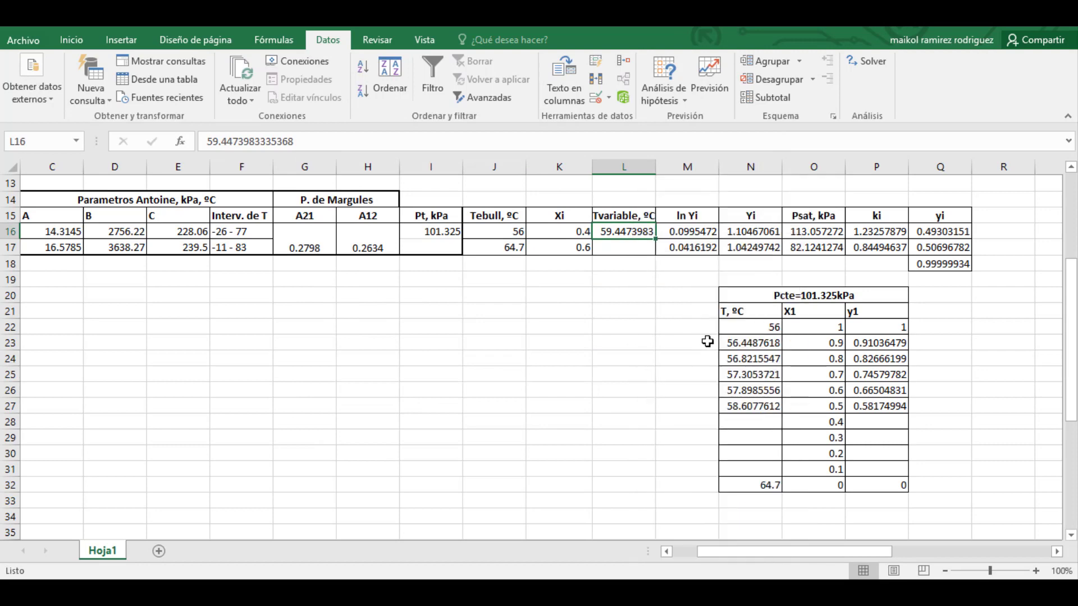
click(765, 416)
right_click(765, 416)
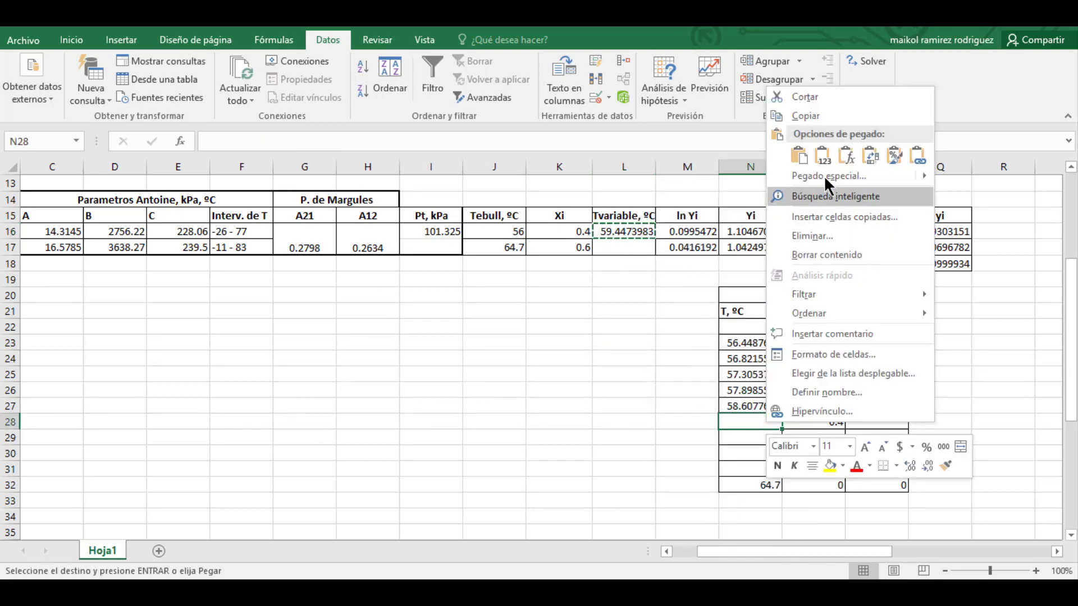
click(823, 157)
- Copy acetone's vapour fraction from Q16 and paste it as a value in P28, the y1 cell for X1 0.4
click(937, 231)
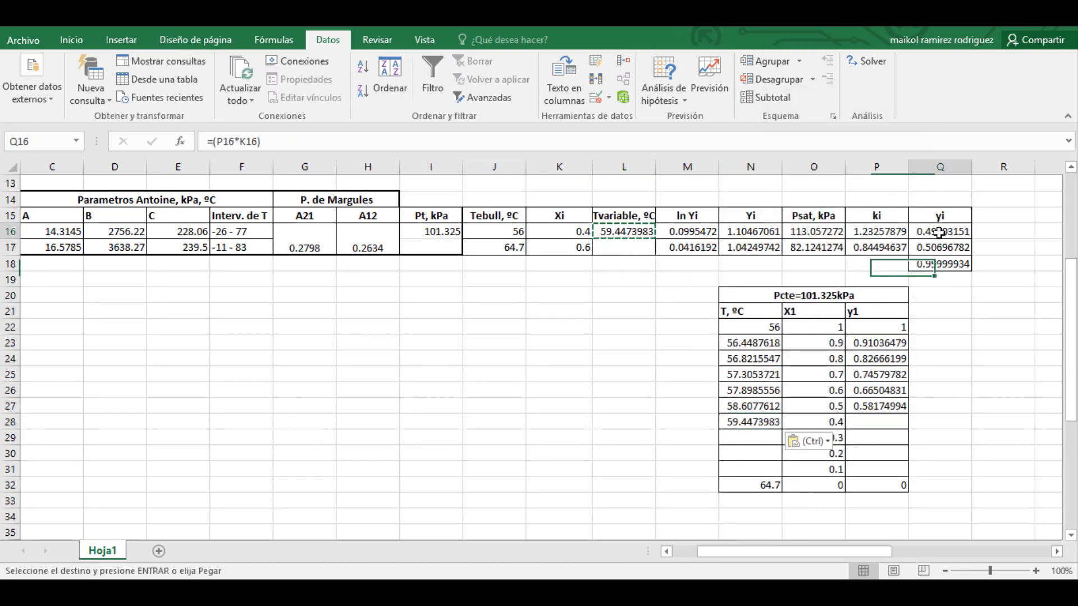
right_click(938, 232)
click(808, 262)
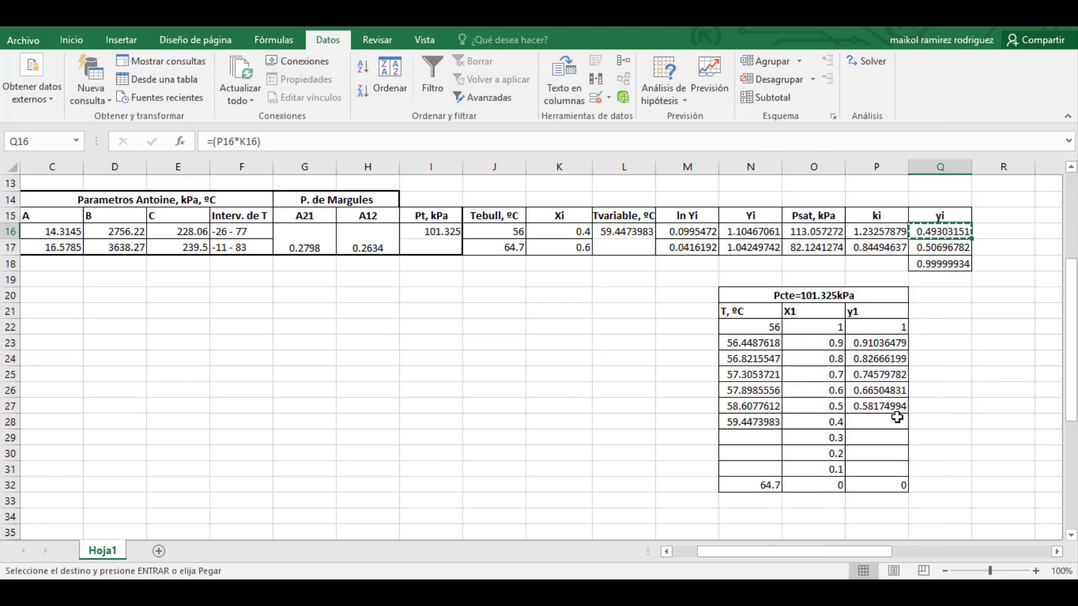
click(892, 420)
right_click(892, 419)
click(944, 157)
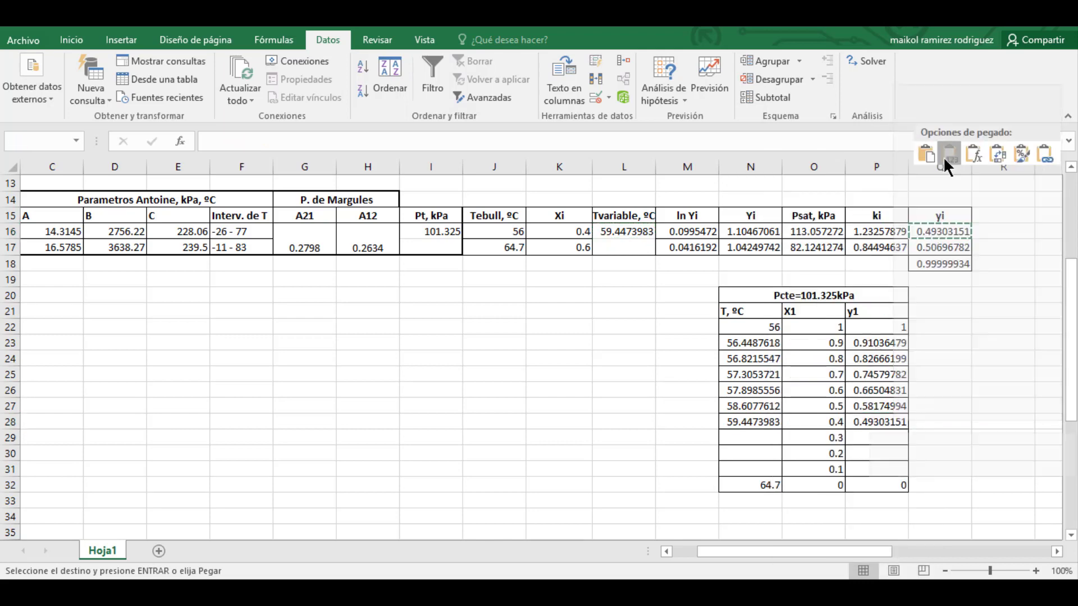
- Set K16 to 0.3 and rerun Solver with Q18 targeted at 1 by varying L16, keeping the solution
click(564, 229)
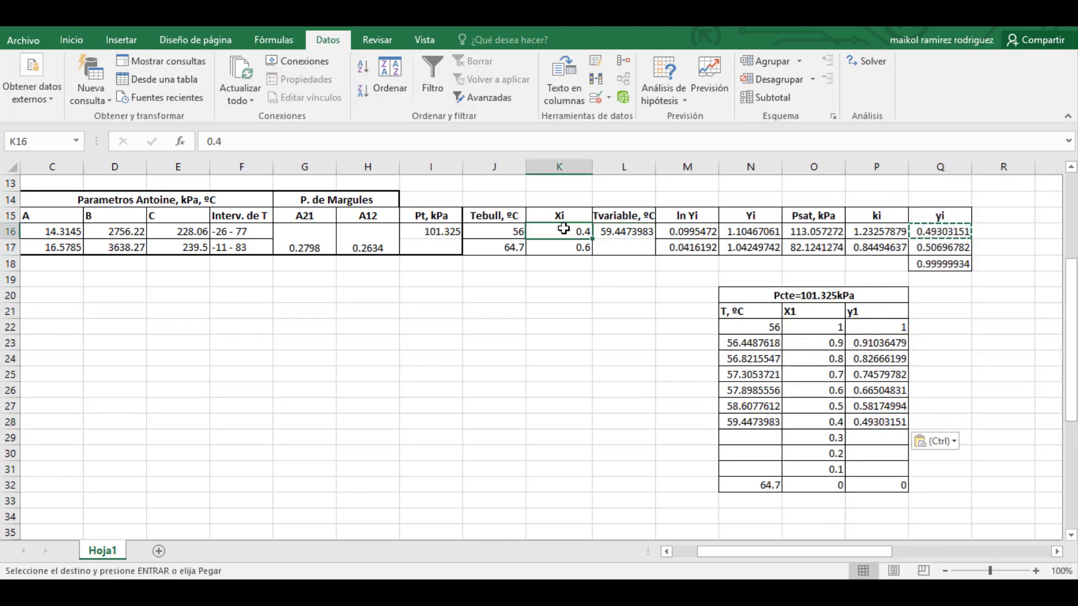
text(0.3)
key(Return)
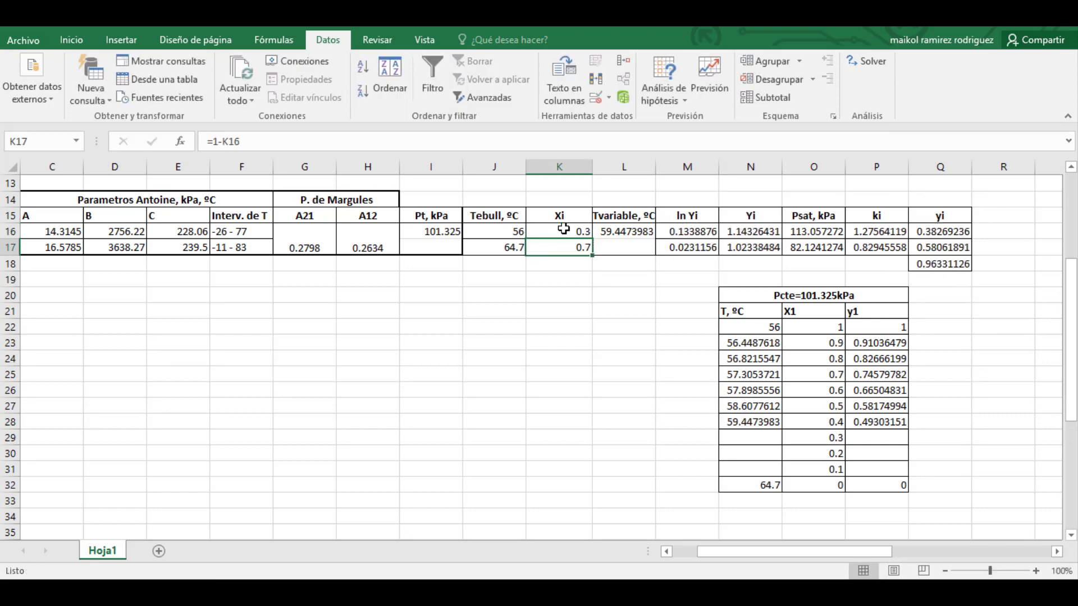
click(864, 61)
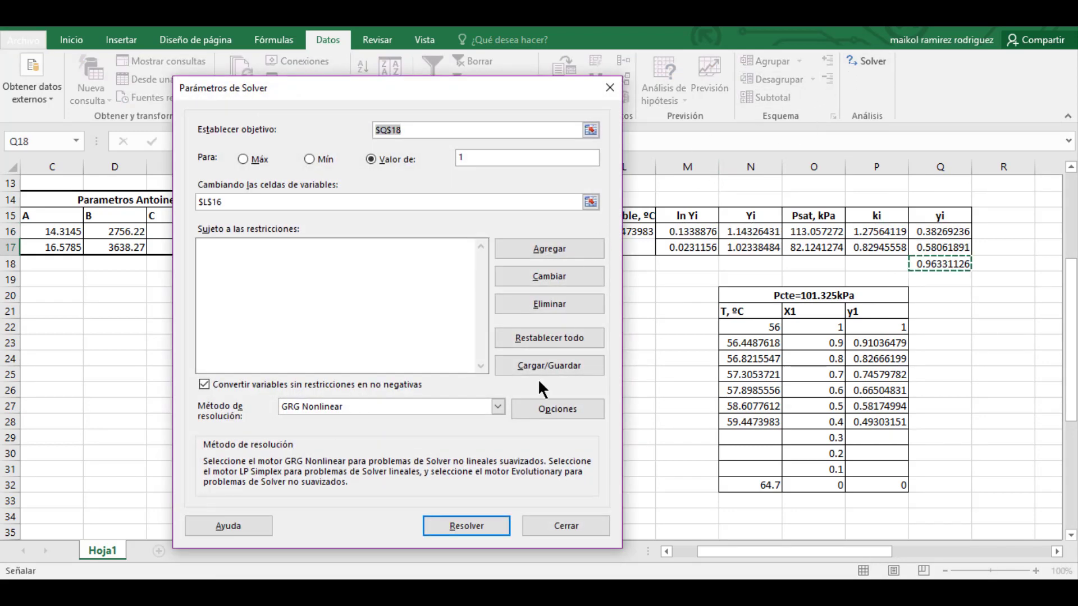
click(500, 522)
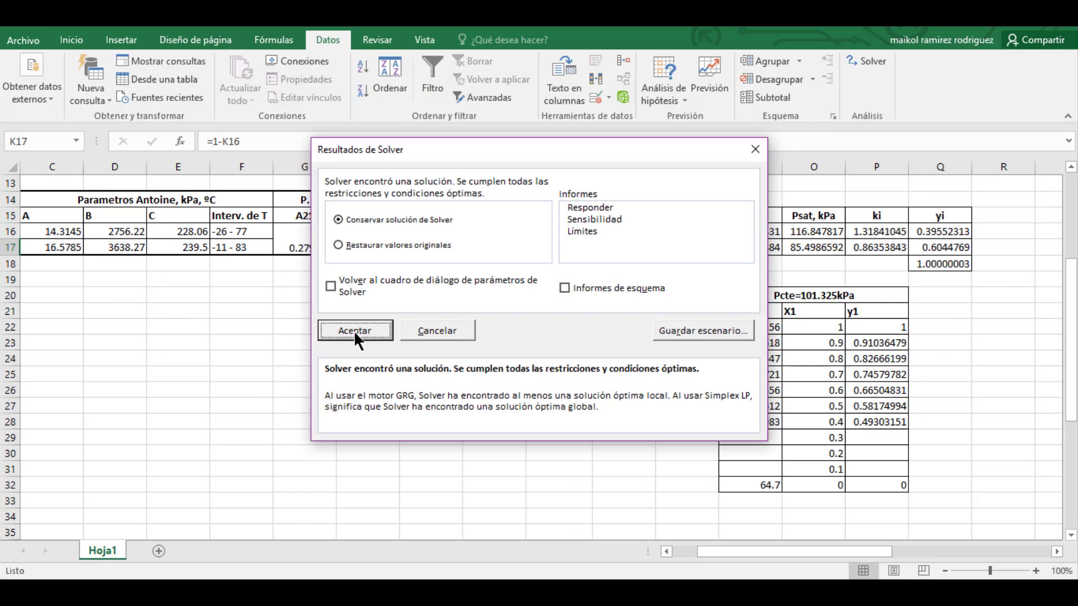
click(353, 330)
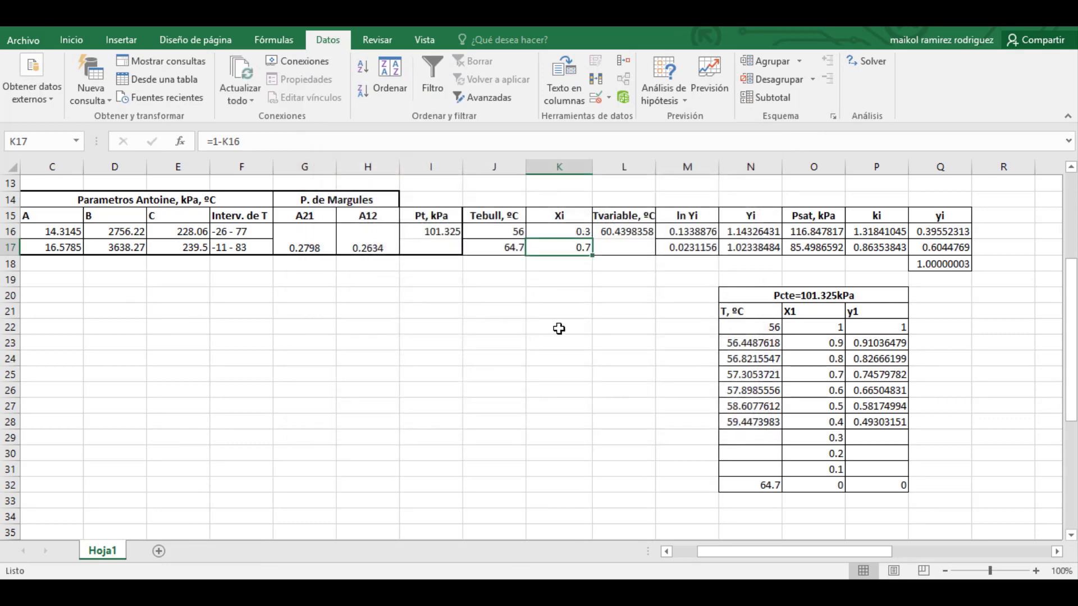
- Copy the solved temperature from L16 and paste it as a value in N29, beside X1 0.3
right_click(644, 230)
click(691, 261)
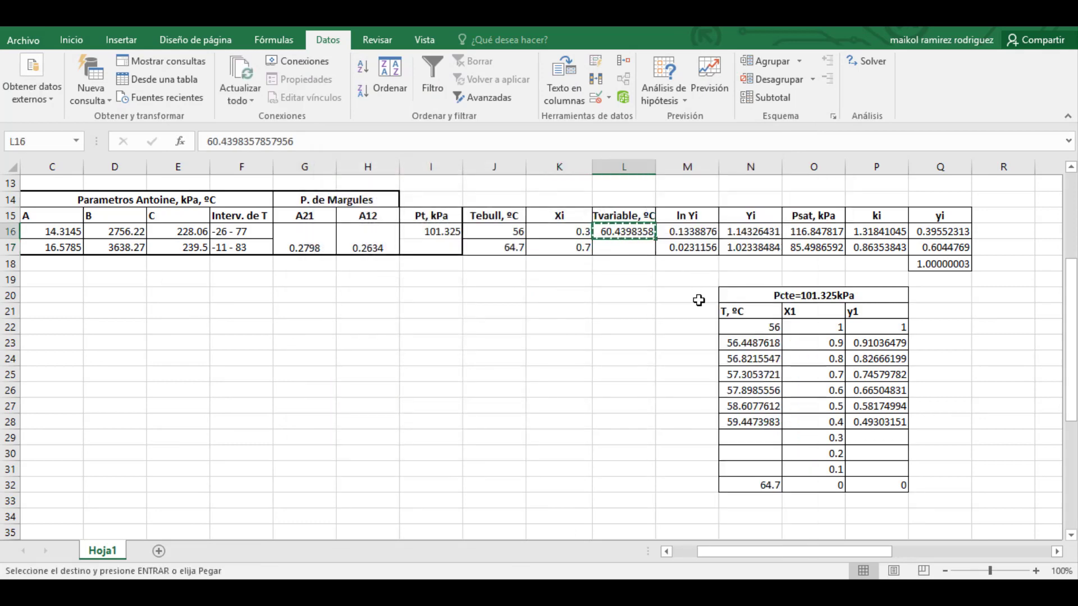
right_click(755, 438)
click(807, 176)
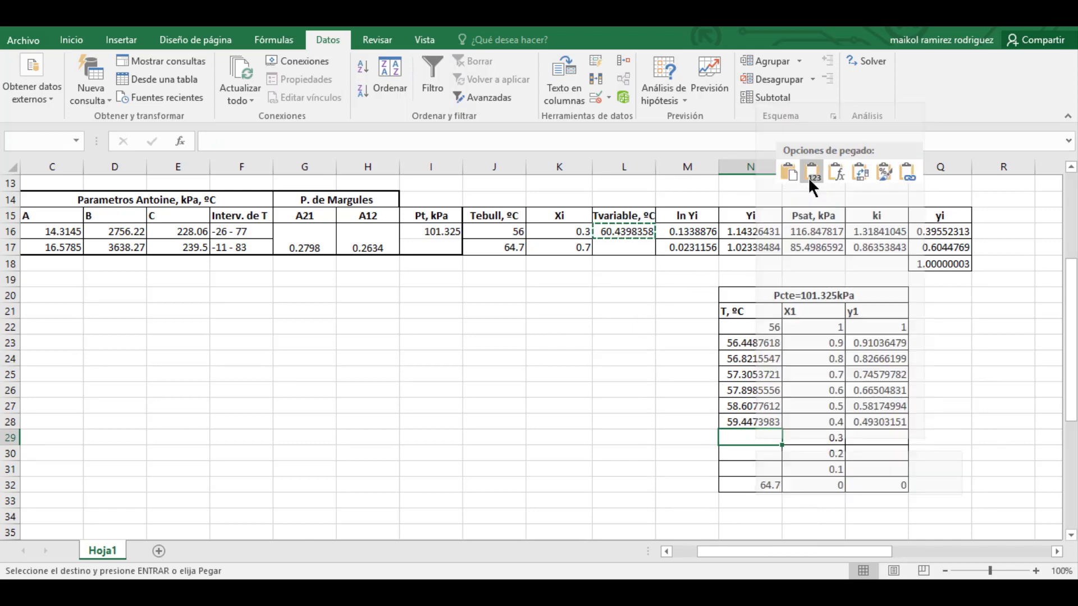
- Copy acetone's vapour fraction from Q16 and paste it as a value in P29, the y1 cell for X1 0.3
right_click(953, 232)
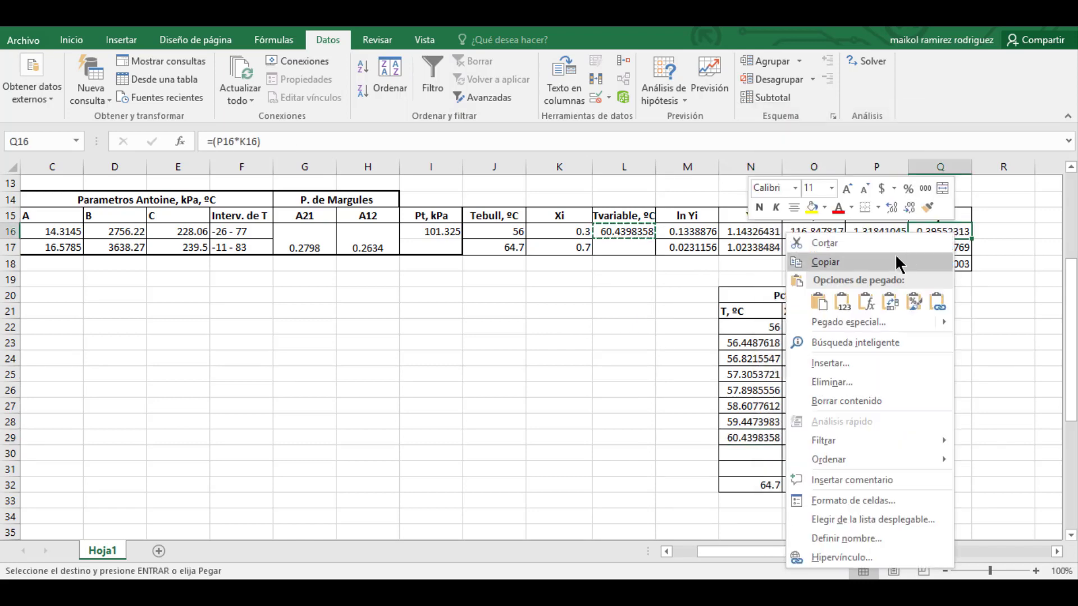
click(871, 264)
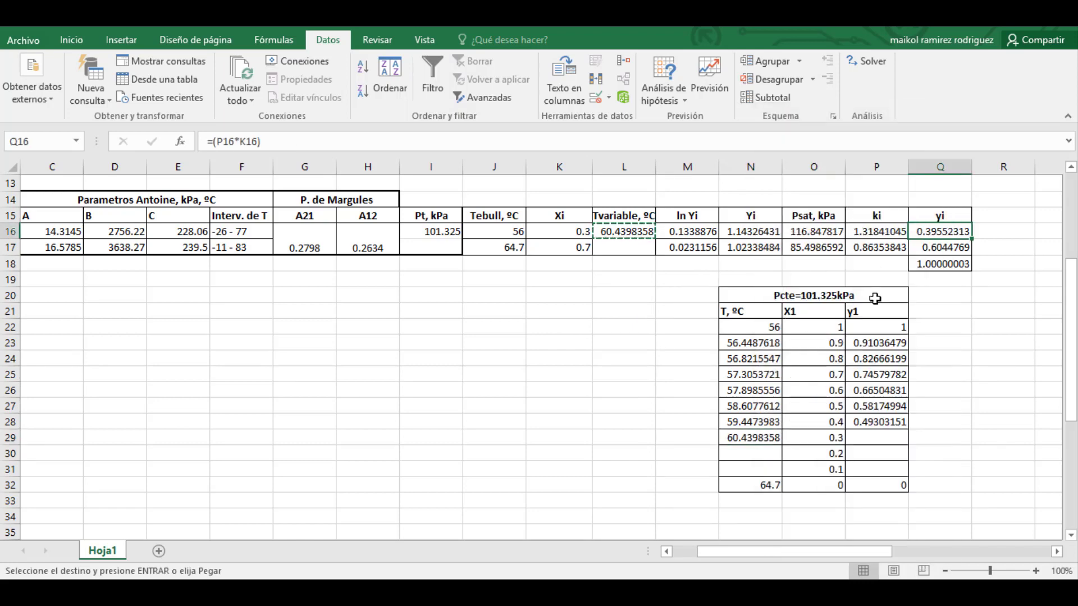
right_click(868, 438)
click(926, 169)
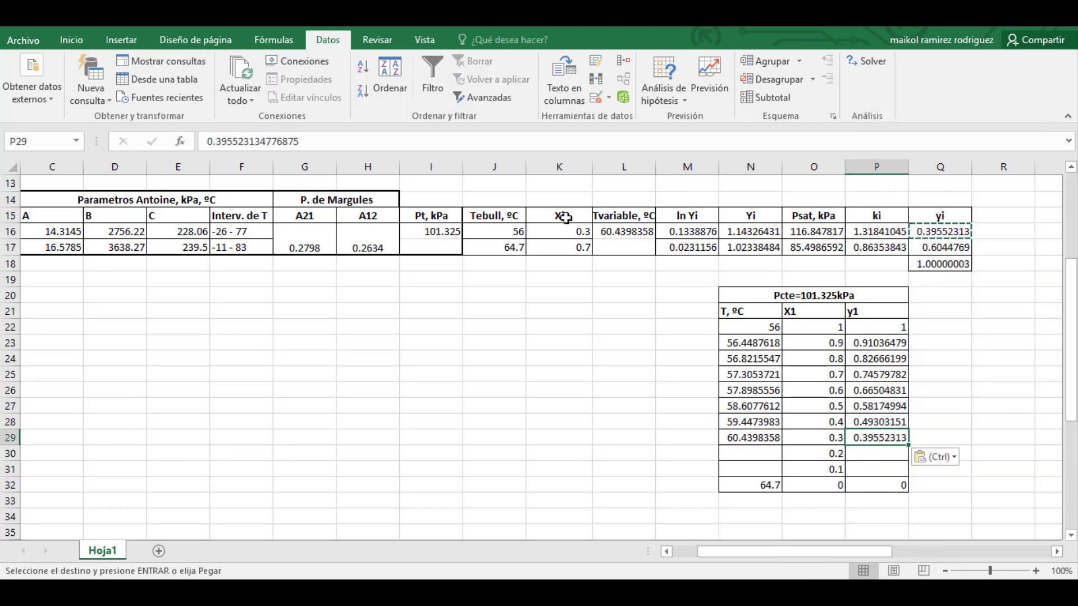
- Set K16 to 0.2 and rerun Solver with Q18 targeted at 1 by varying L16, keeping the solution
click(547, 225)
text(0)
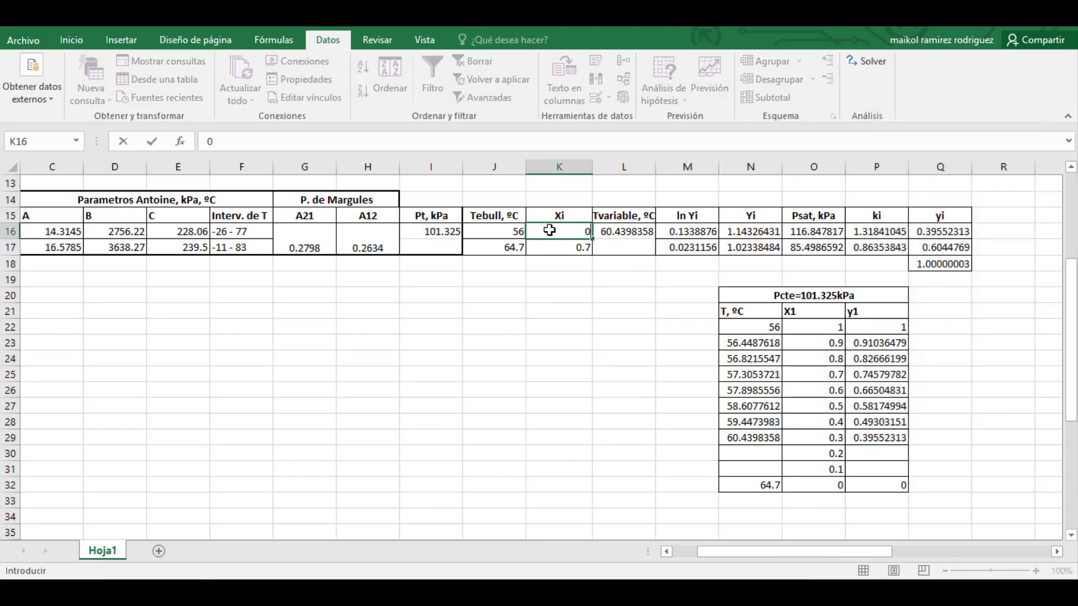
text(.2)
key(Return)
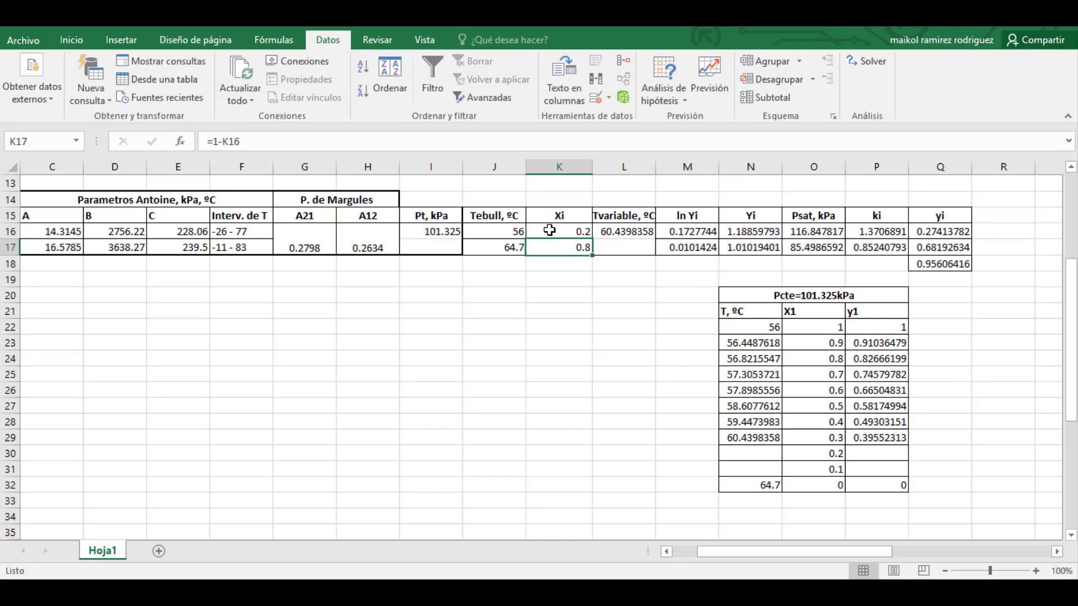
click(851, 58)
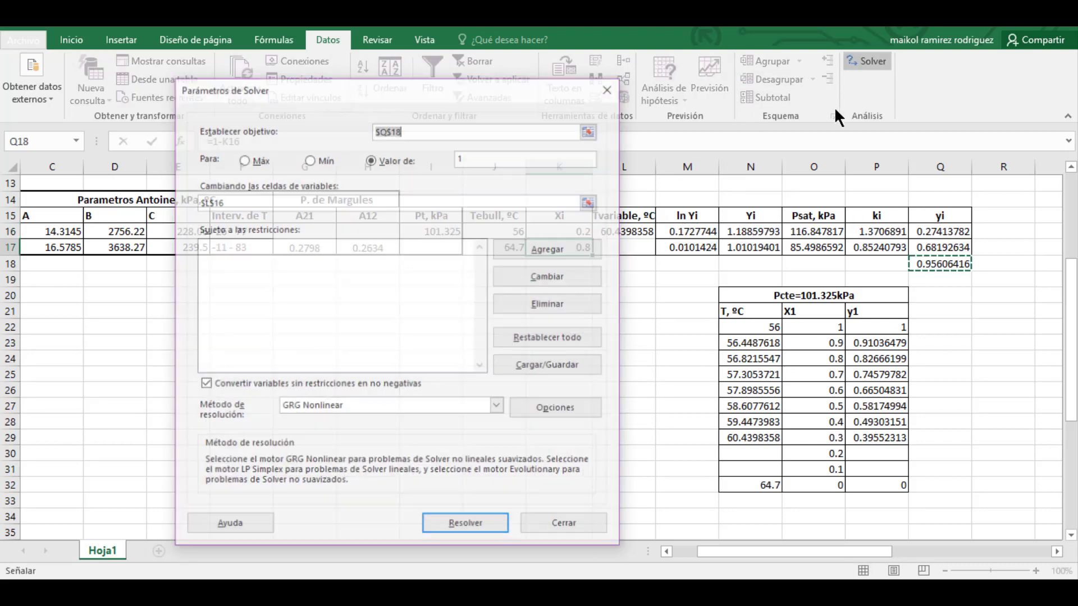
click(471, 524)
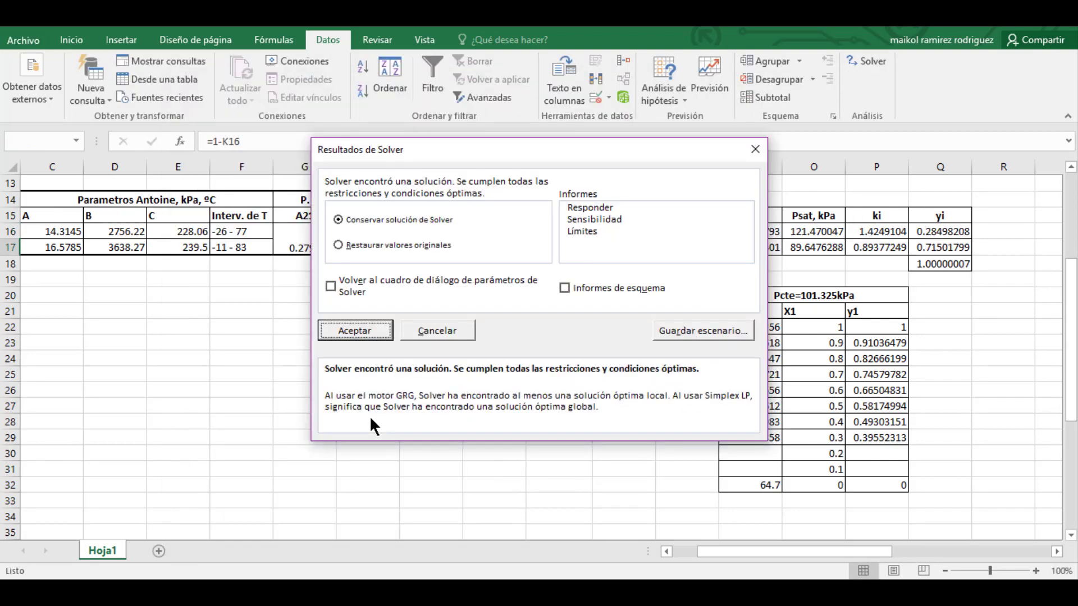
click(348, 331)
- Copy the solved temperature from L16 and paste it as a value in N30, beside X1 0.2
click(620, 232)
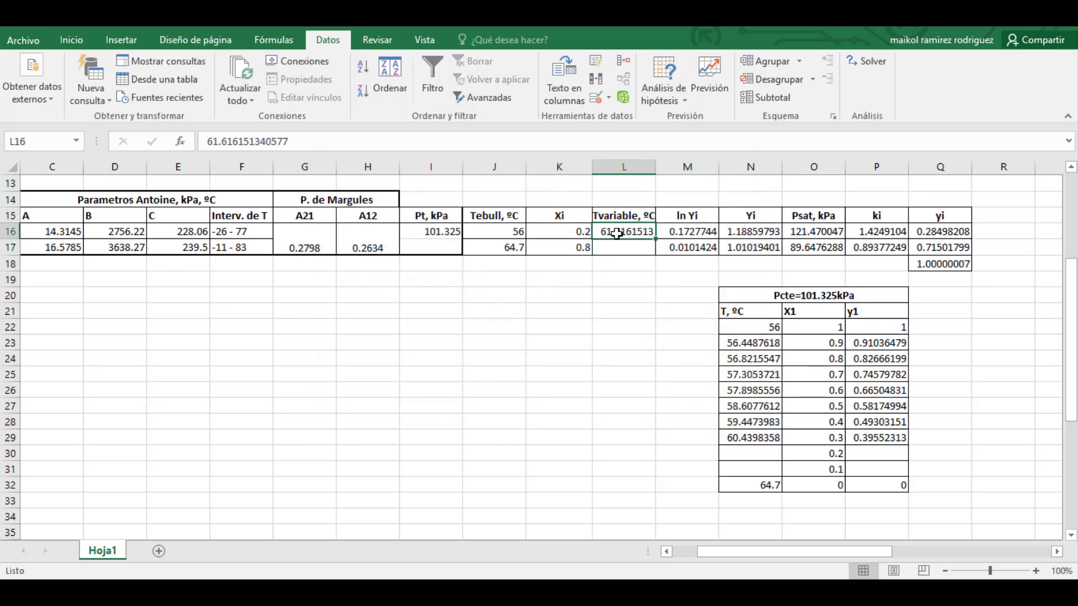
right_click(620, 234)
click(642, 264)
click(769, 453)
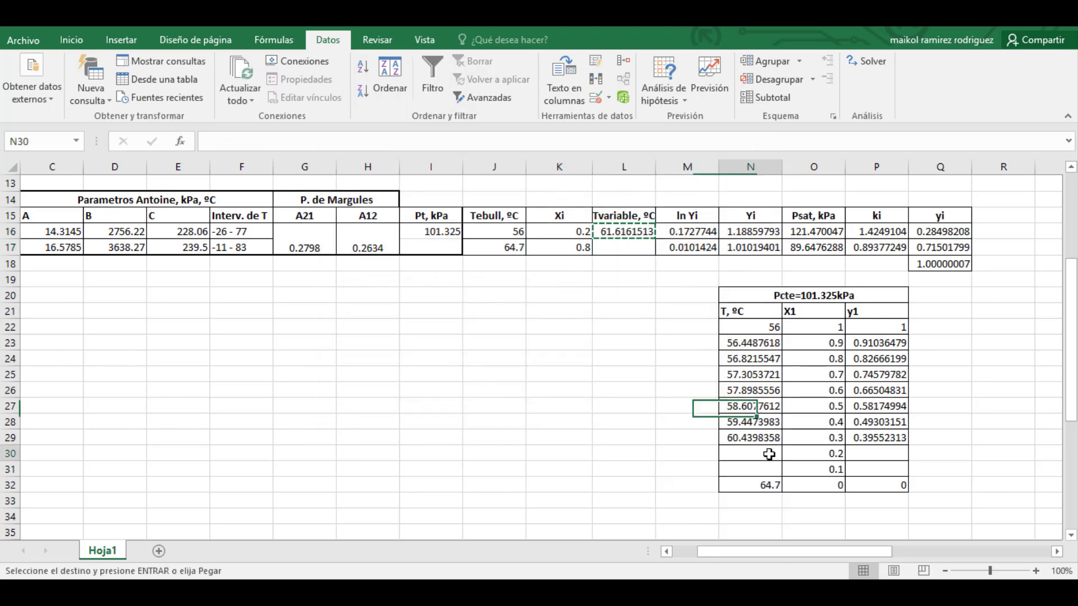
right_click(769, 452)
click(850, 188)
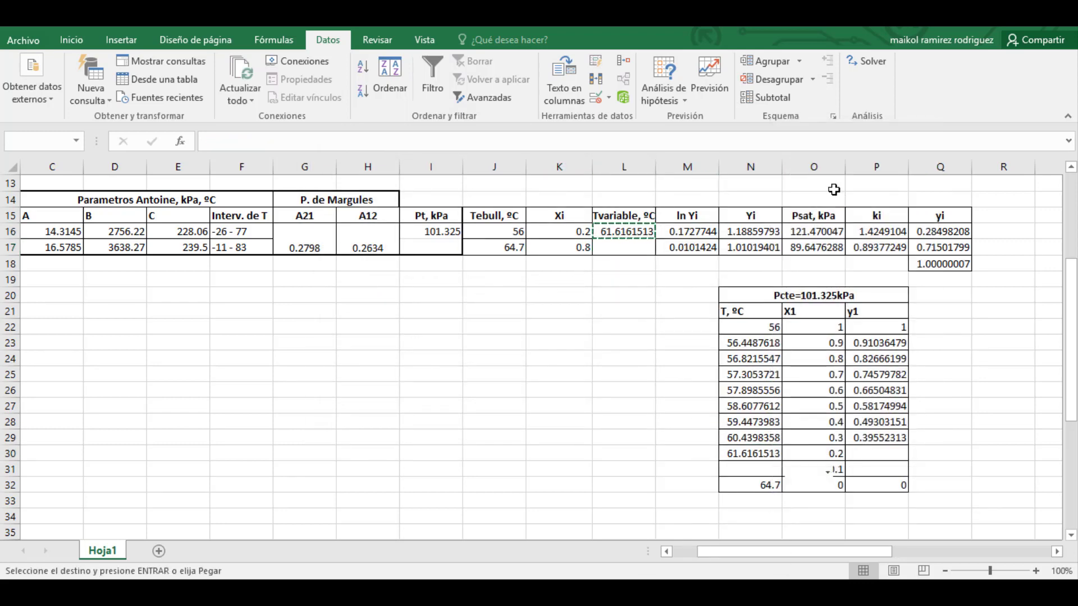
- Copy acetone's vapour fraction from Q16 and paste it as a value in P30, the y1 cell for X1 0.2
click(945, 235)
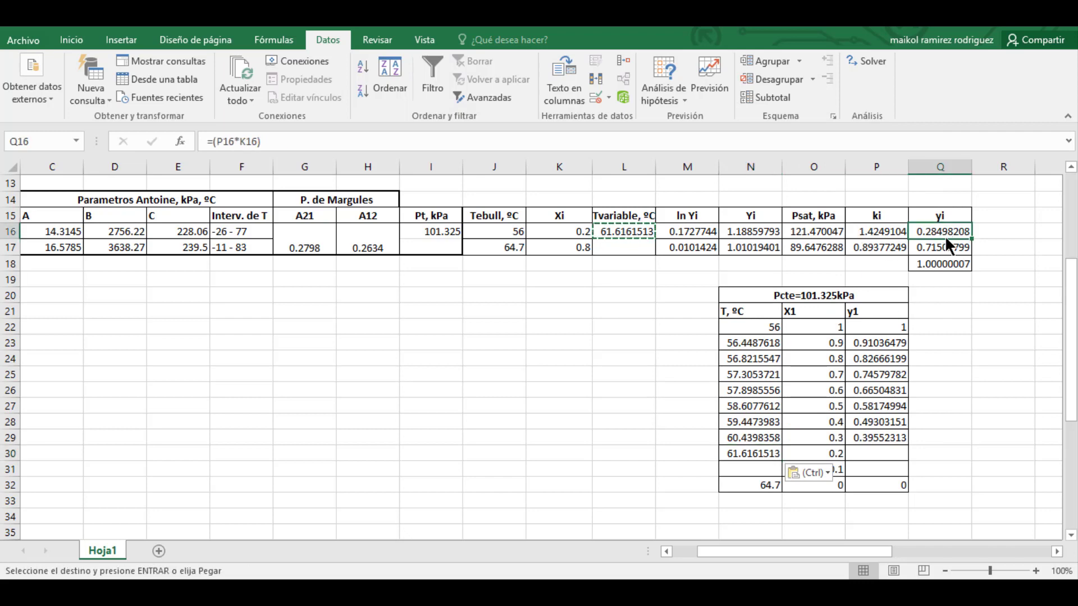
right_click(945, 232)
click(842, 263)
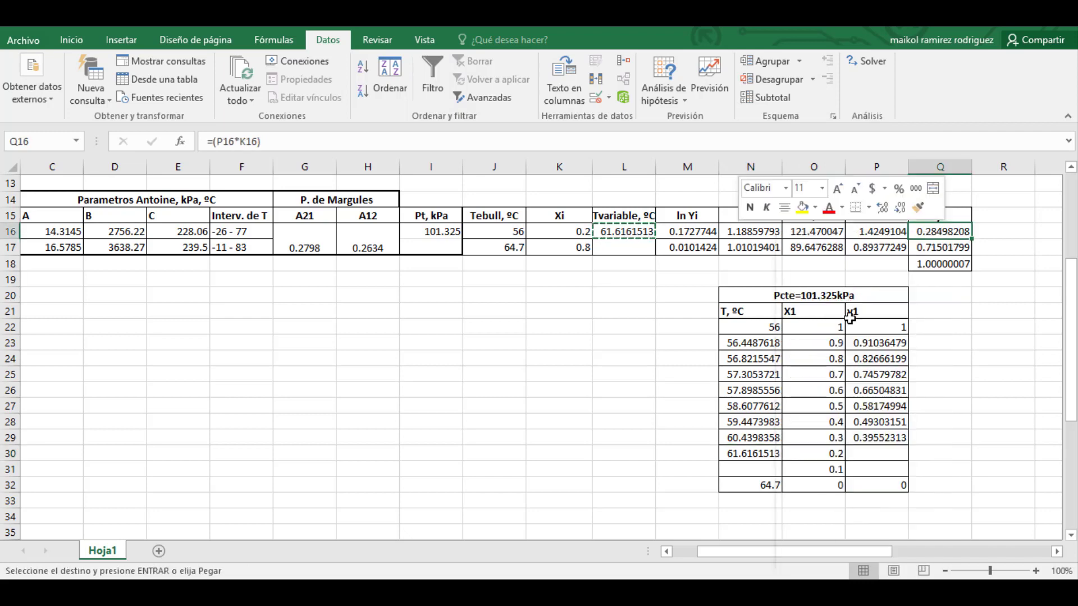
right_click(878, 454)
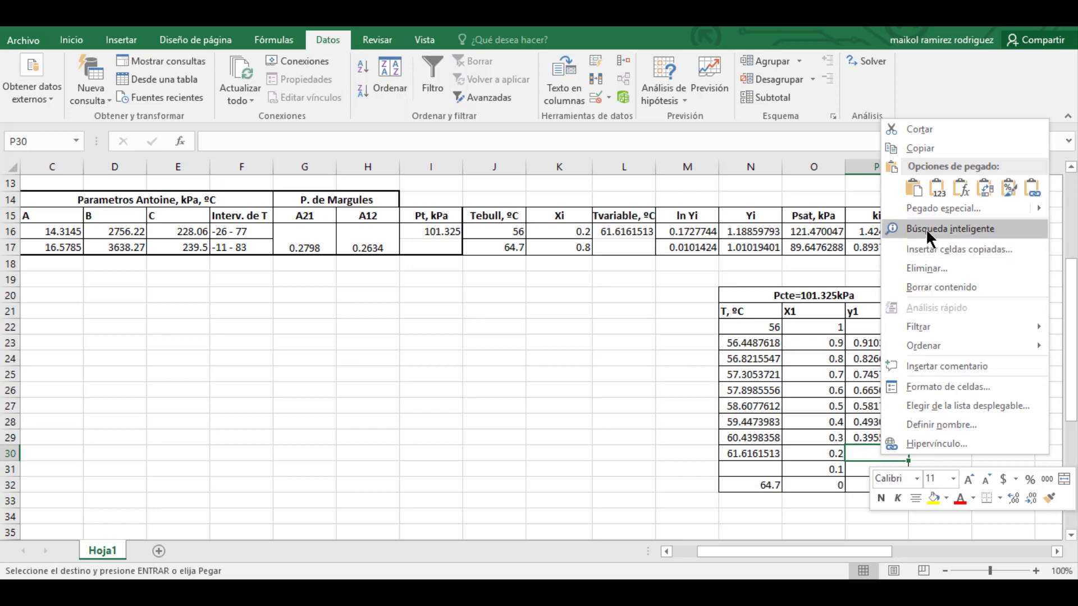
click(944, 193)
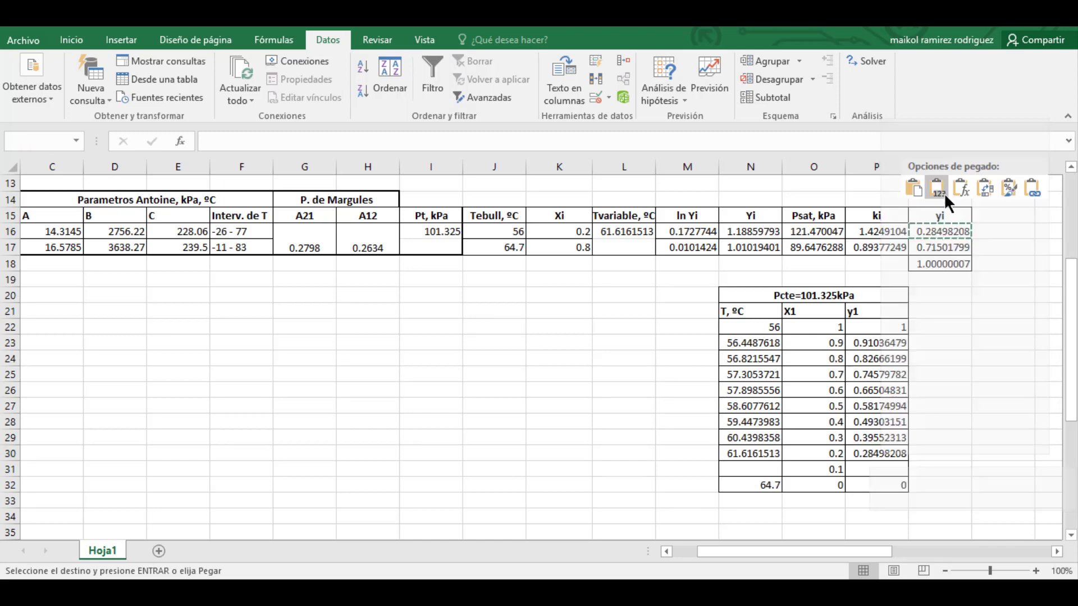
- Set K16 to 0.1 and rerun Solver with Q18 targeted at 1 by varying L16, keeping the solution
click(565, 230)
text(0.)
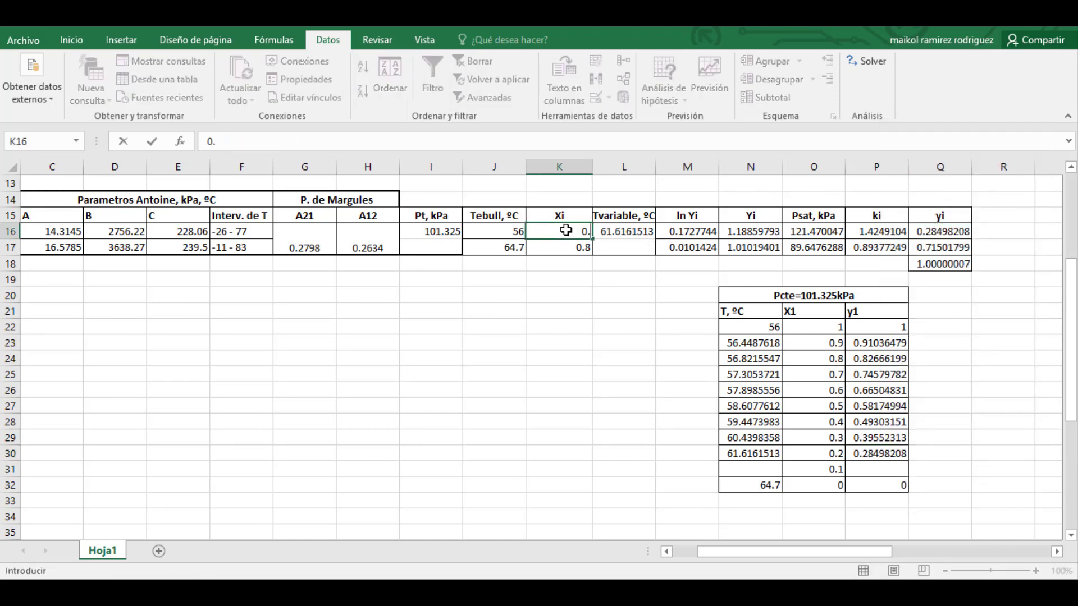
key(Return)
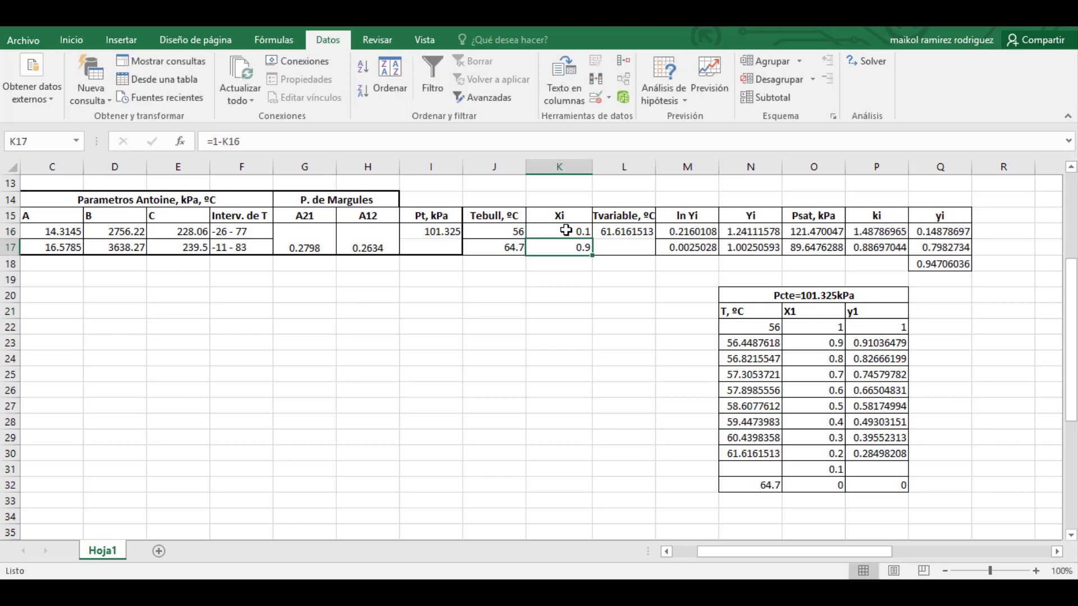
click(859, 60)
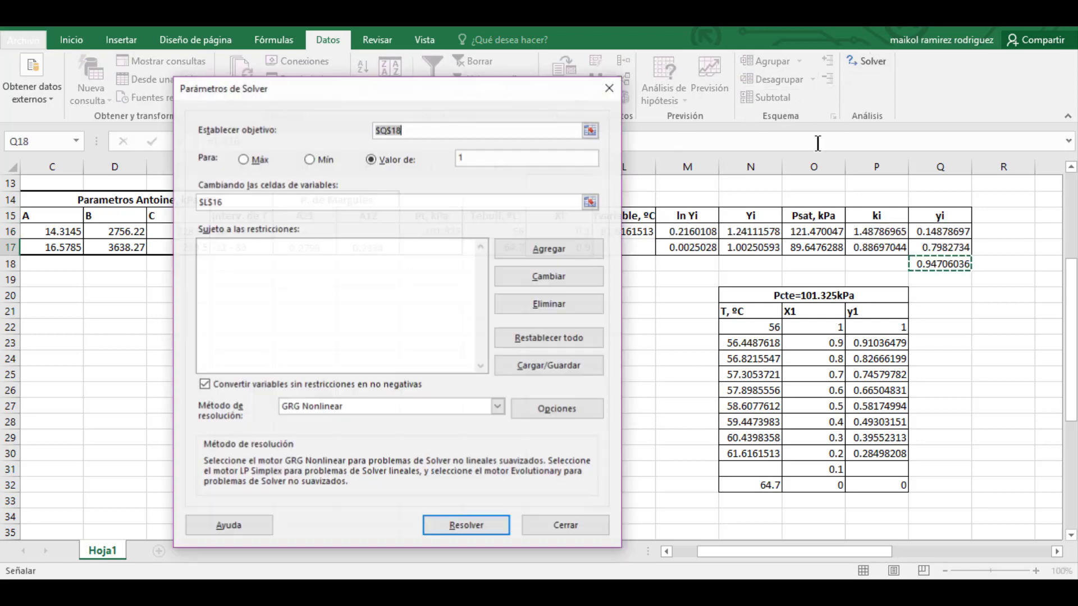
click(462, 527)
click(357, 331)
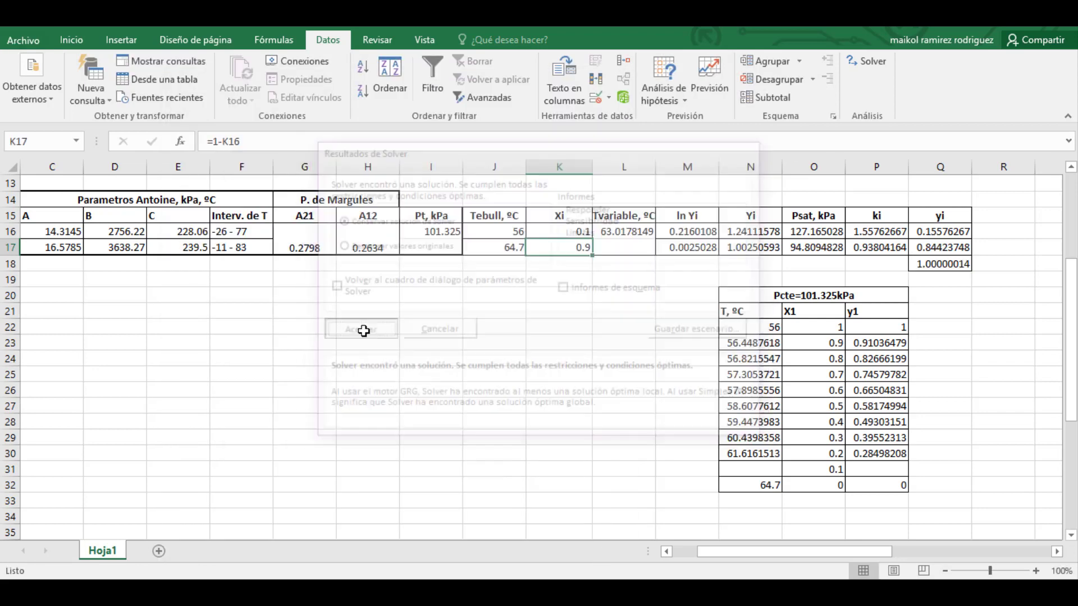
- Copy the solved temperature from L16 and paste it in N31, beside X1 0.1
click(621, 236)
right_click(622, 235)
click(657, 266)
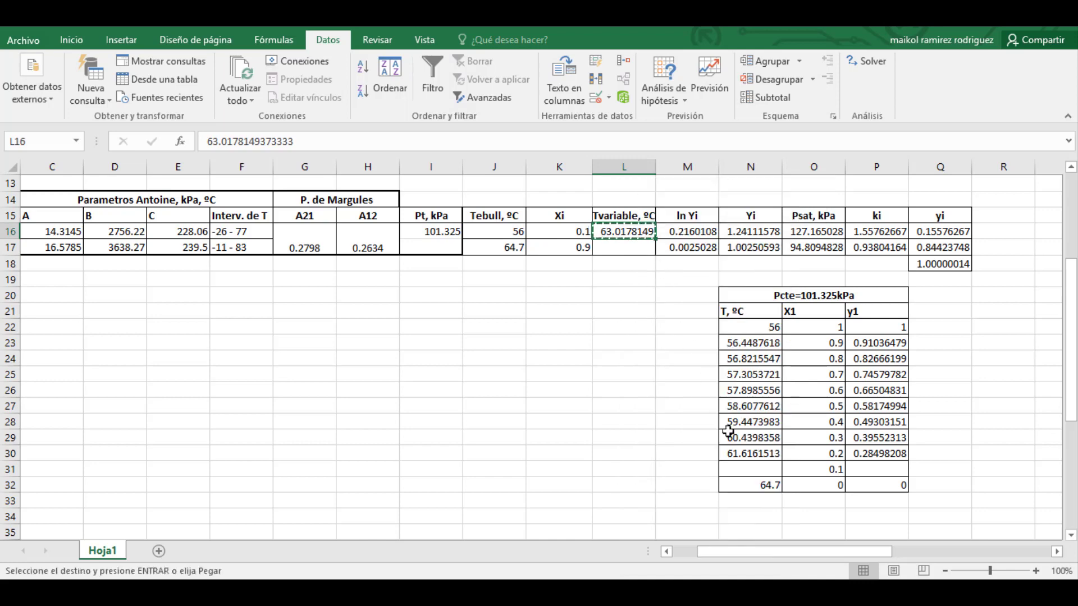
click(747, 469)
right_click(746, 471)
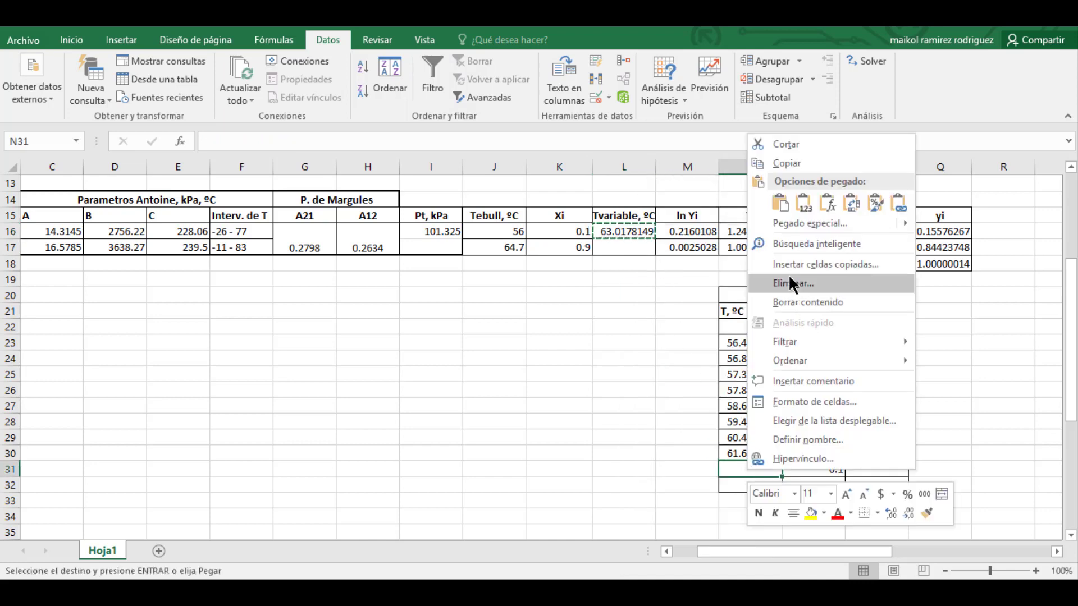
click(782, 200)
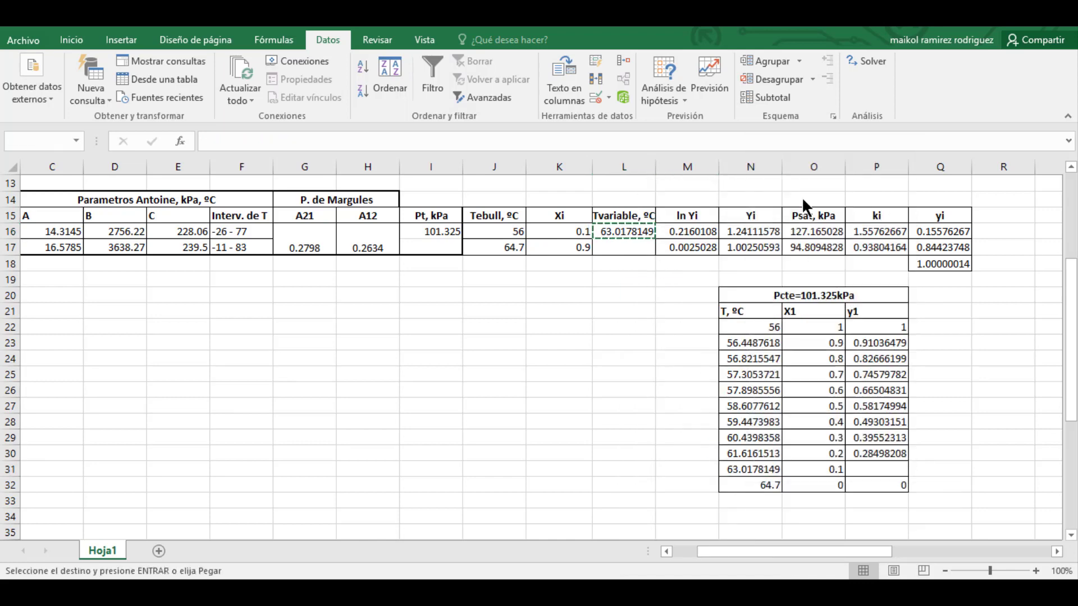
- Copy acetone's vapour fraction from Q16 and paste it as a value in P31, the y1 cell for X1 0.1
click(939, 232)
right_click(939, 233)
click(883, 264)
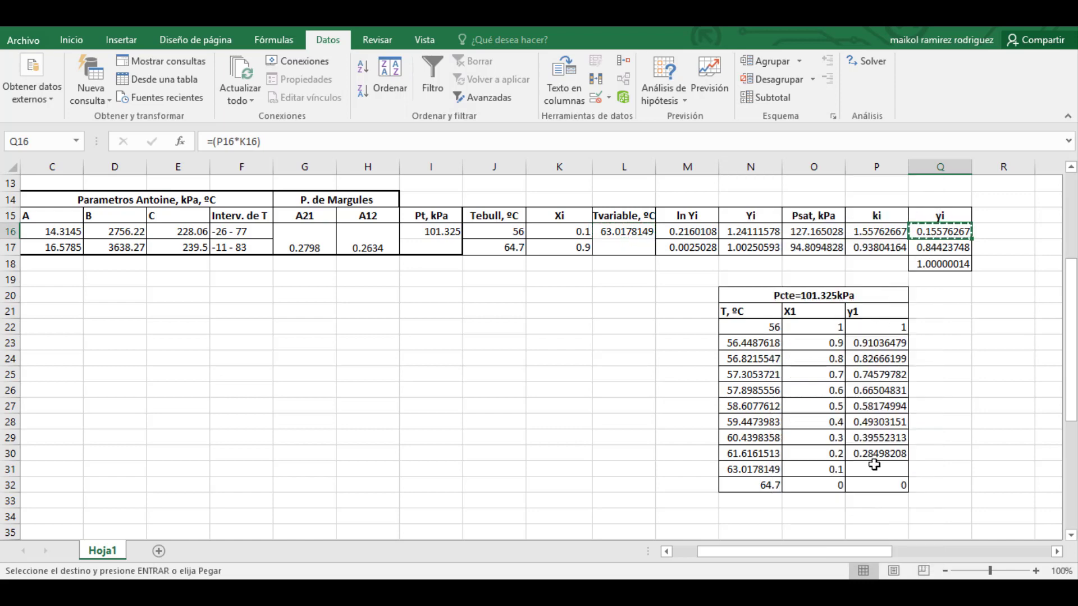
click(874, 469)
right_click(874, 470)
mouse_move(898, 230)
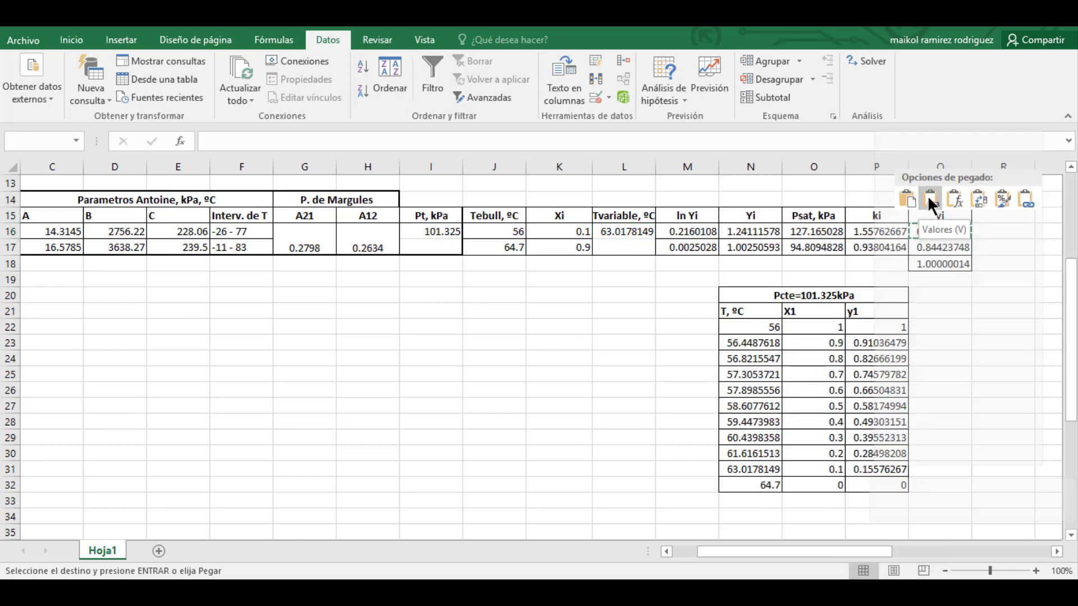
click(929, 204)
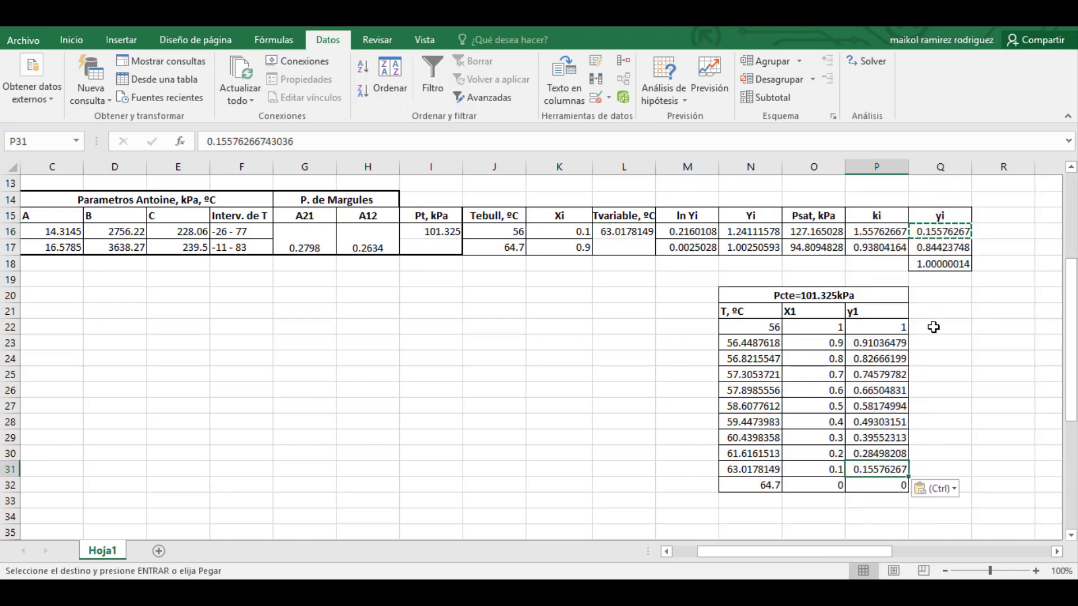
- Insert an empty scatter chart with smooth lines and markers, and place it beside the T-X1-y1 table without covering the table
click(921, 394)
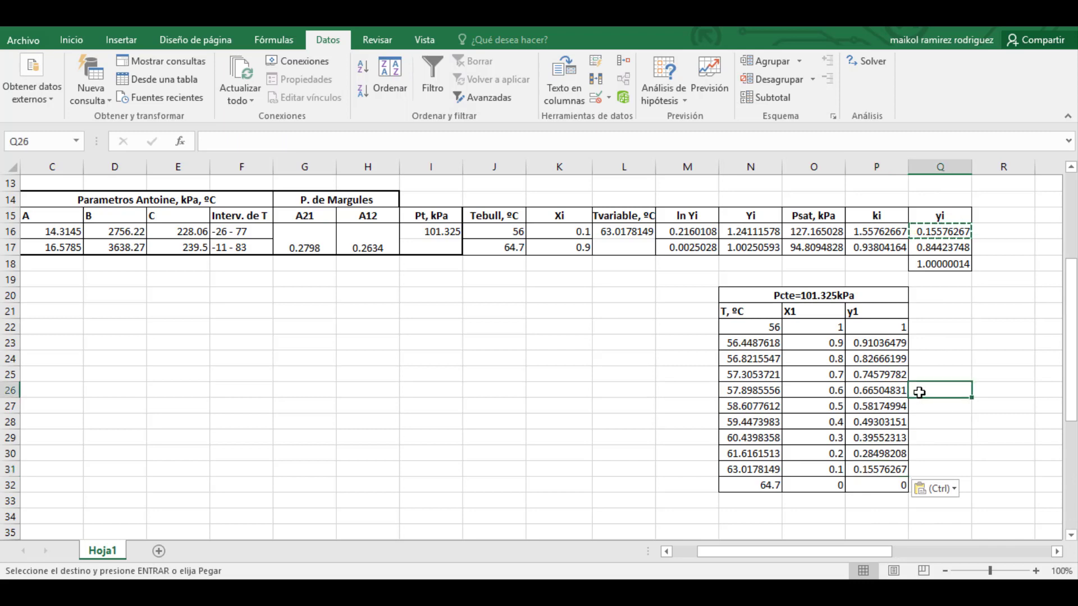
click(525, 361)
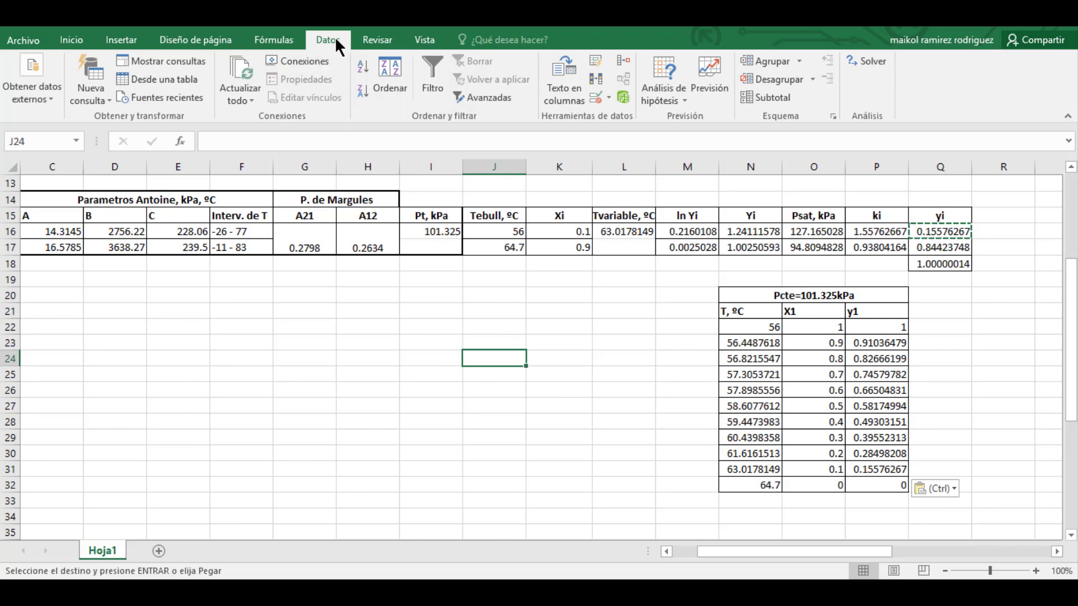
click(132, 36)
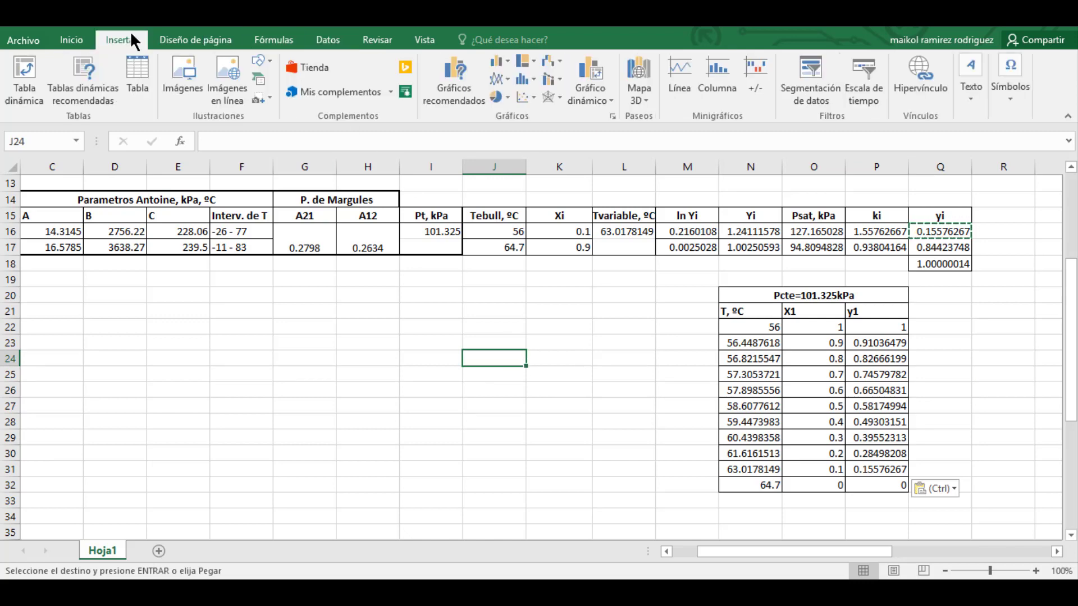
click(529, 99)
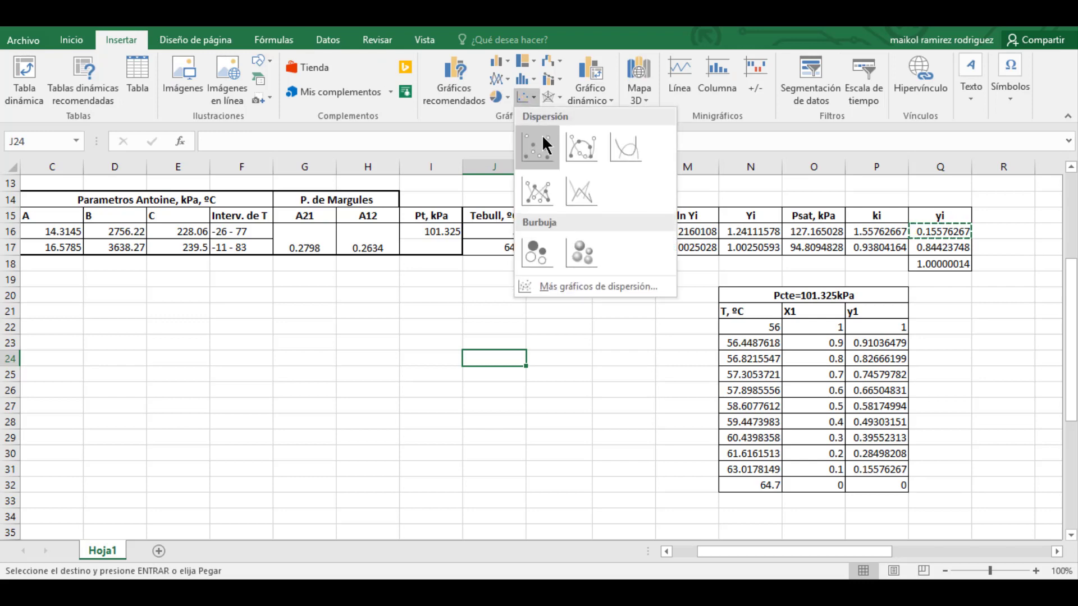
click(574, 142)
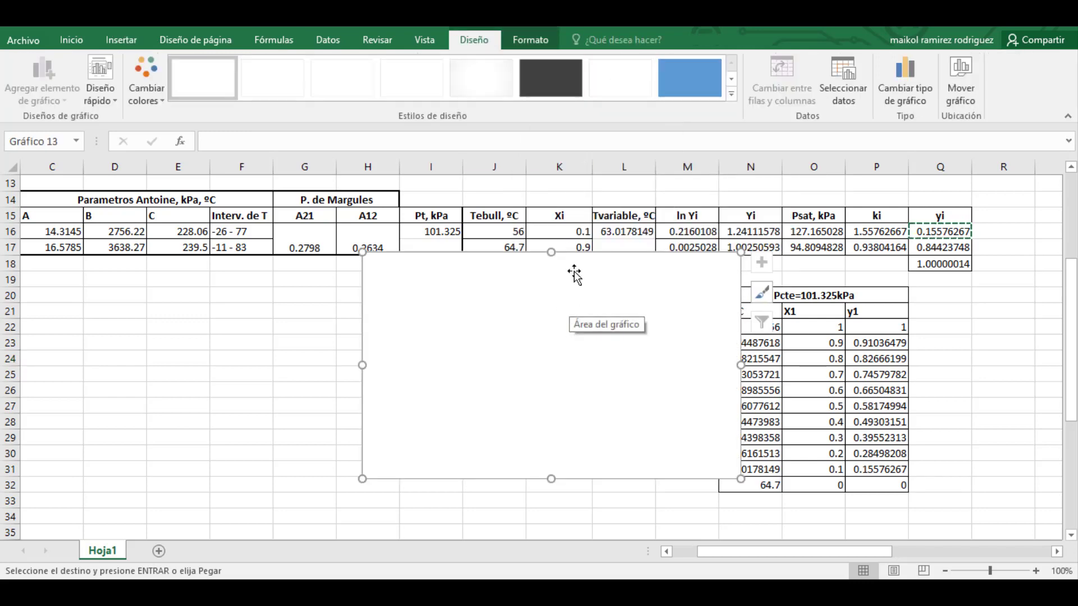
drag(586, 264, 491, 285)
- Add a data series named x1 to the chart, using the X1 column O22:O32 as its X values
right_click(492, 285)
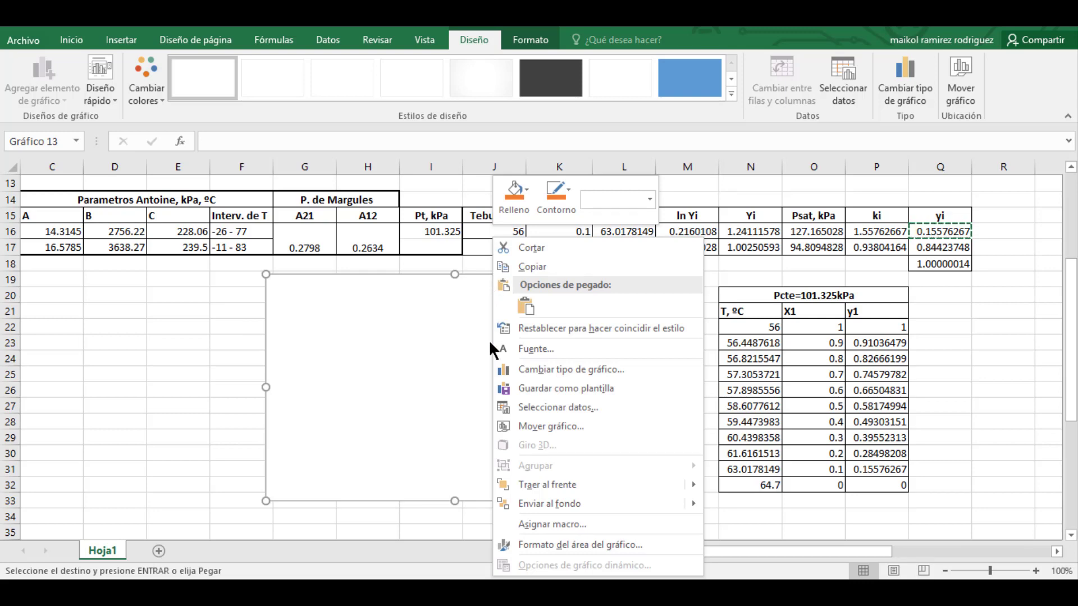
click(531, 405)
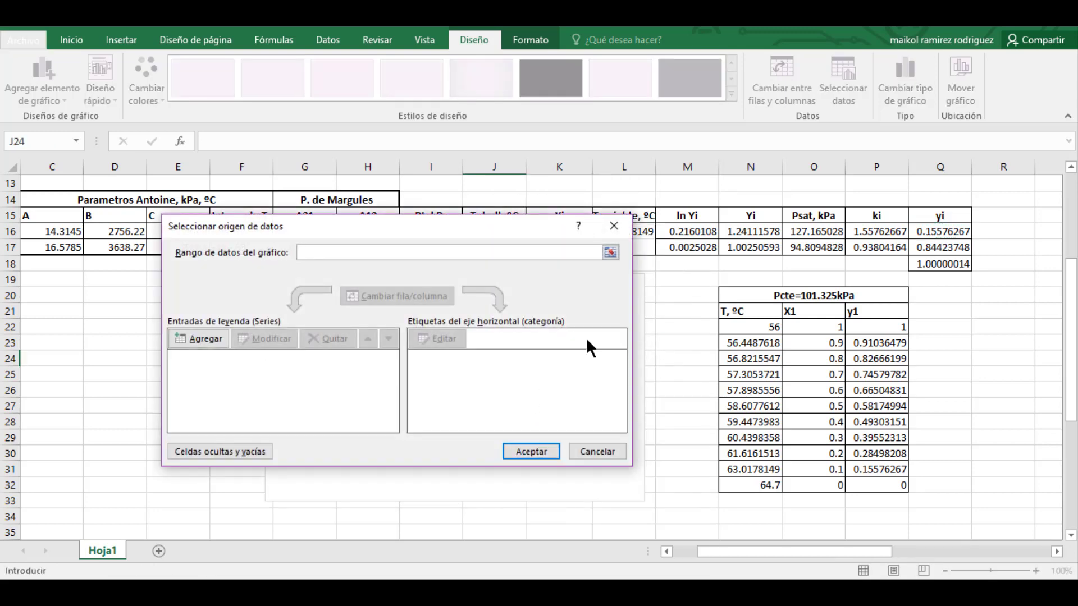
click(207, 336)
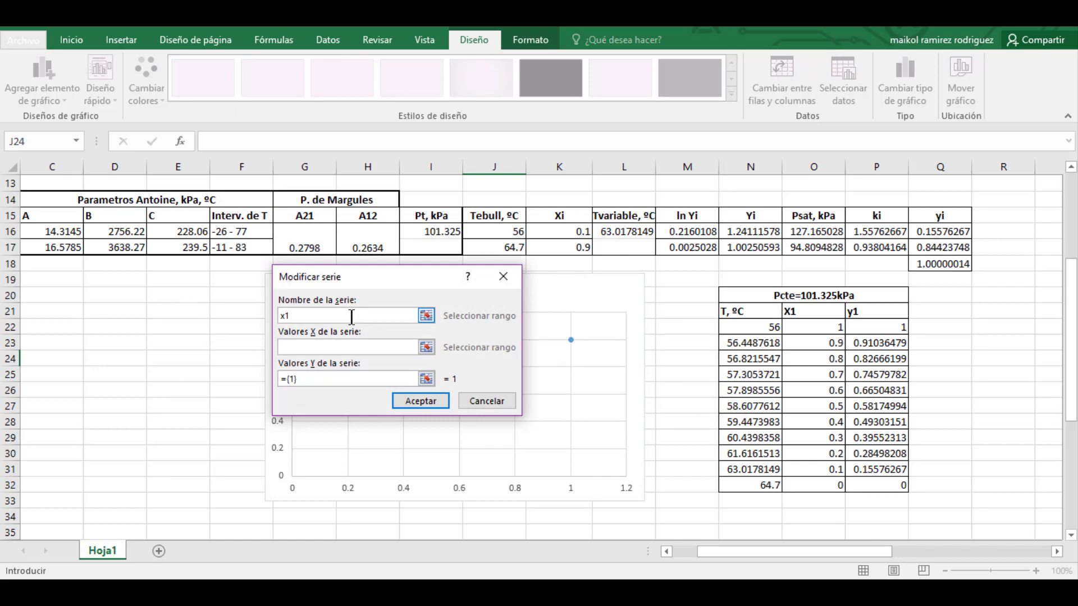
click(364, 344)
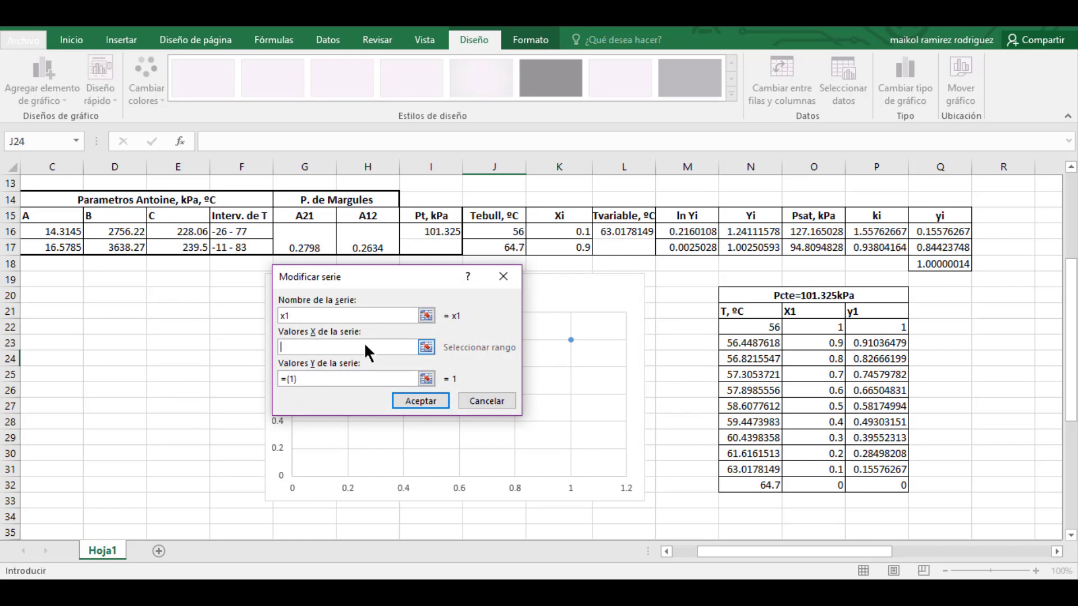
click(426, 346)
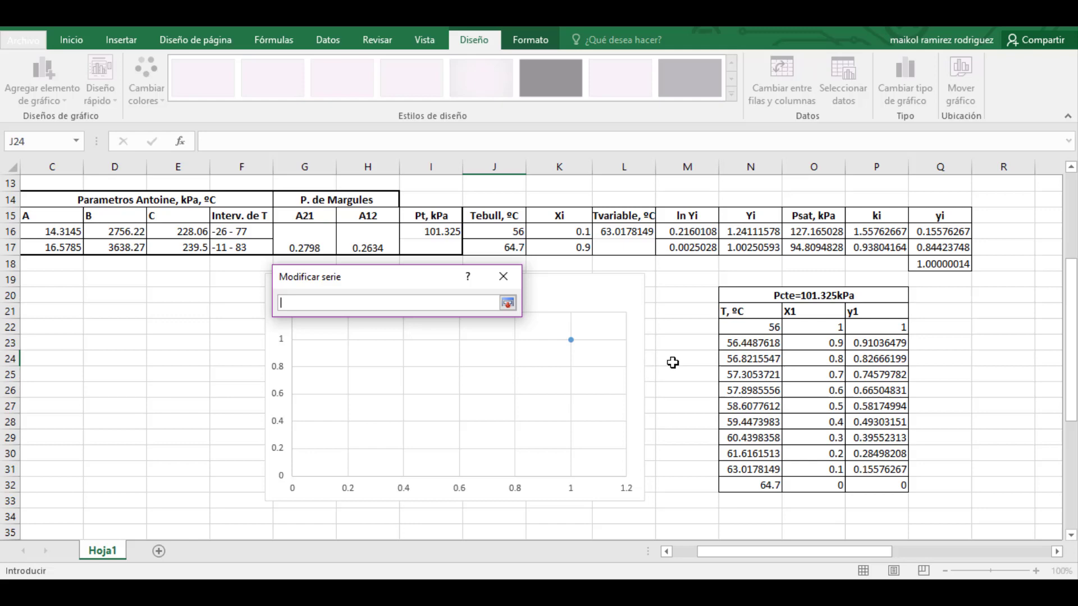
click(818, 327)
drag(819, 327, 803, 474)
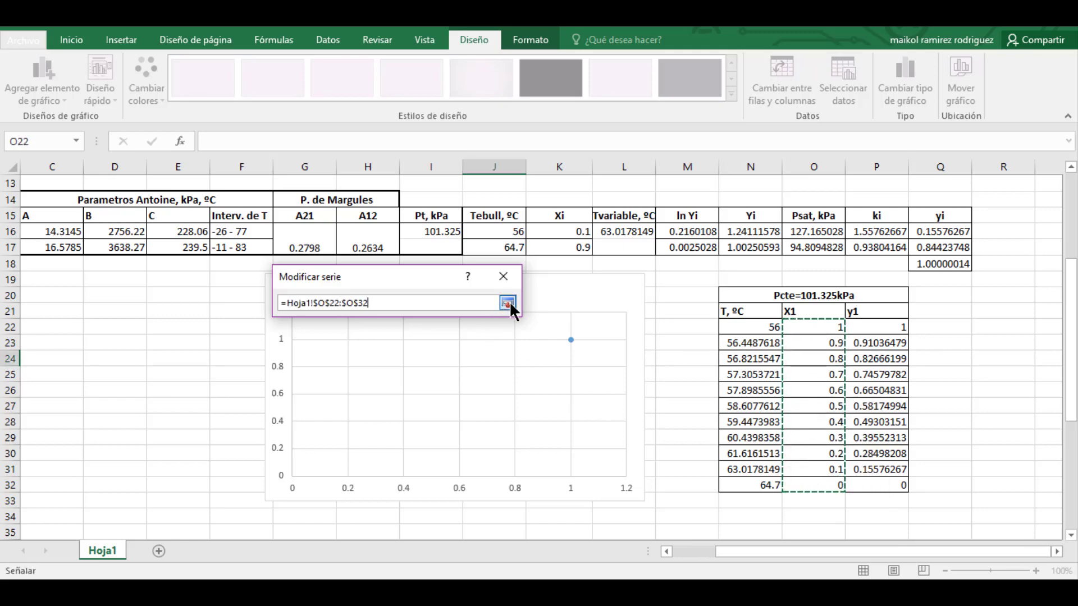
click(508, 303)
- Set the x1 series' Y values to the temperature range N22:N32
click(427, 379)
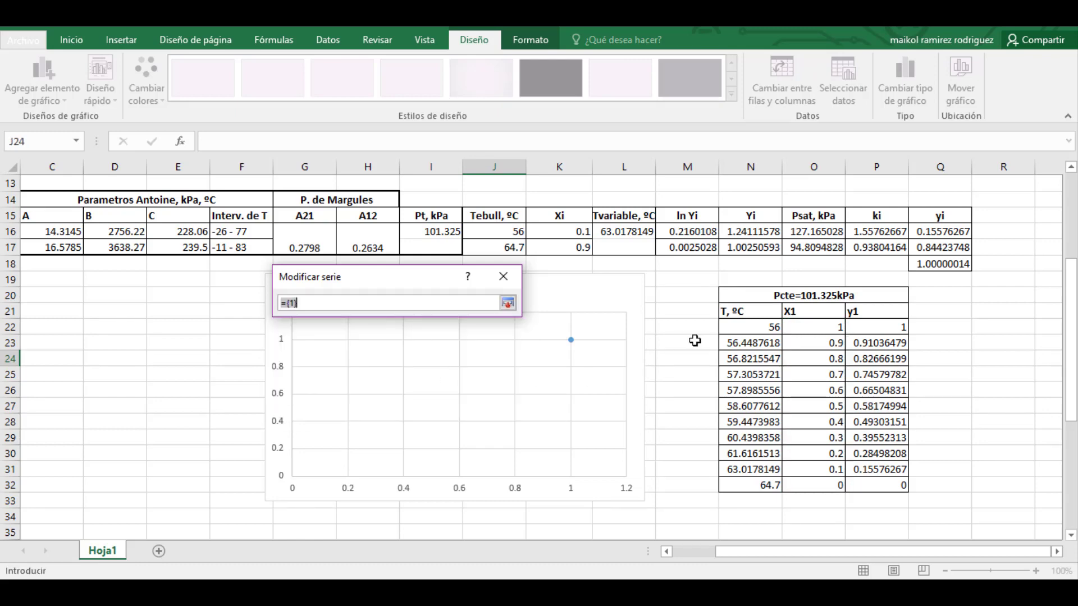
drag(742, 324, 755, 486)
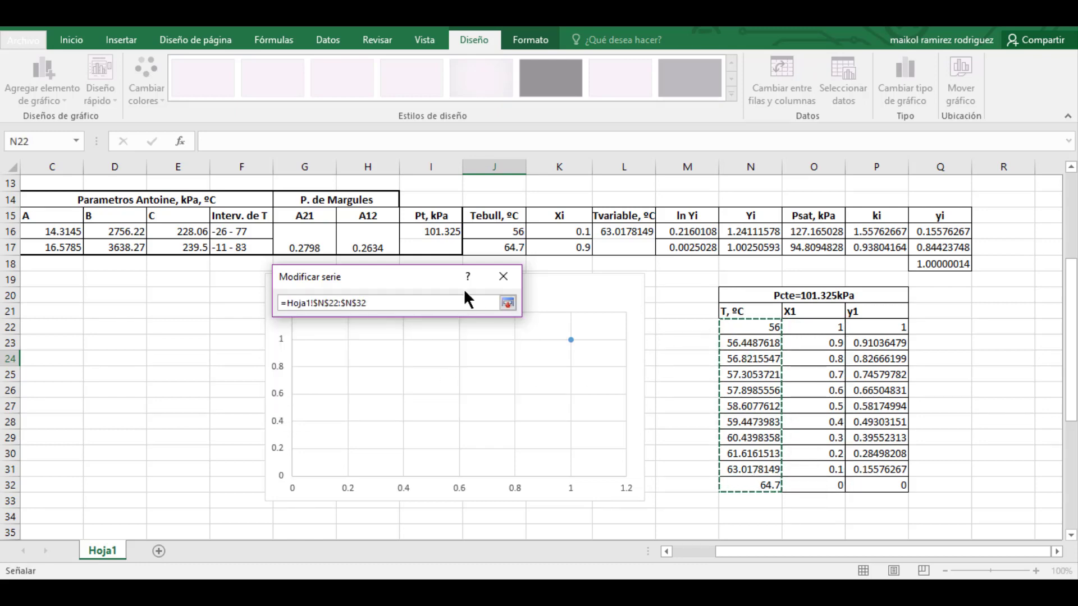
click(507, 303)
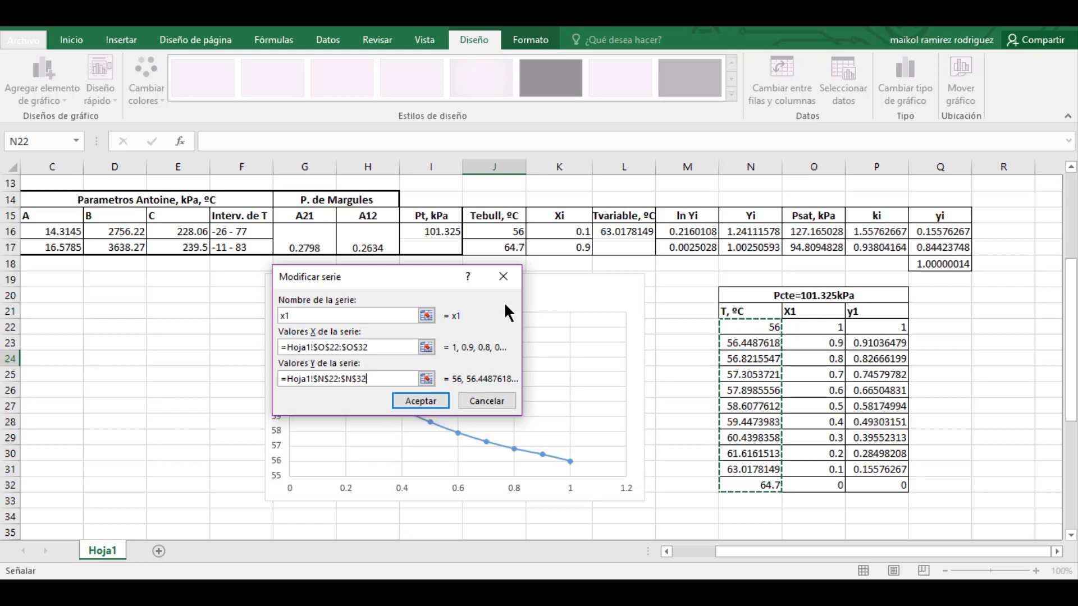
- Add a second data series named y1 to the chart, using the y1 column P22:P32 as its X values
click(433, 398)
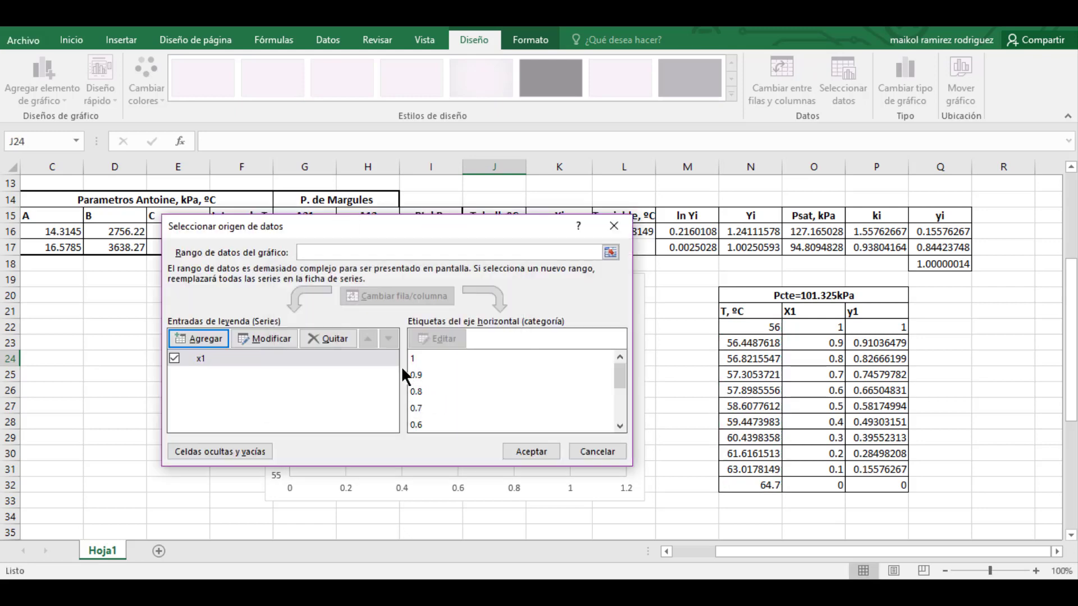
click(211, 336)
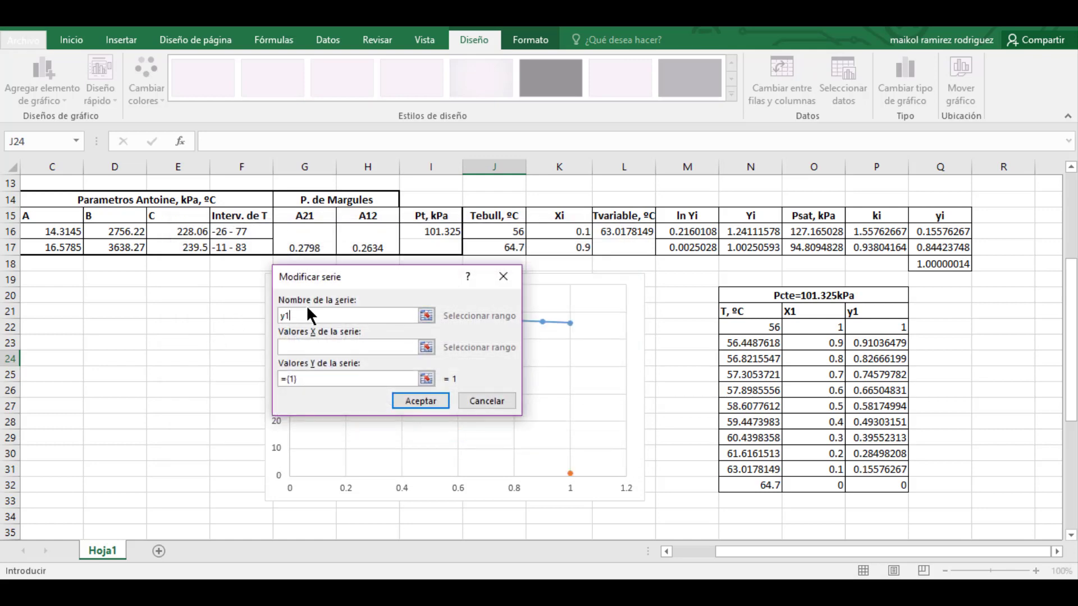
click(427, 347)
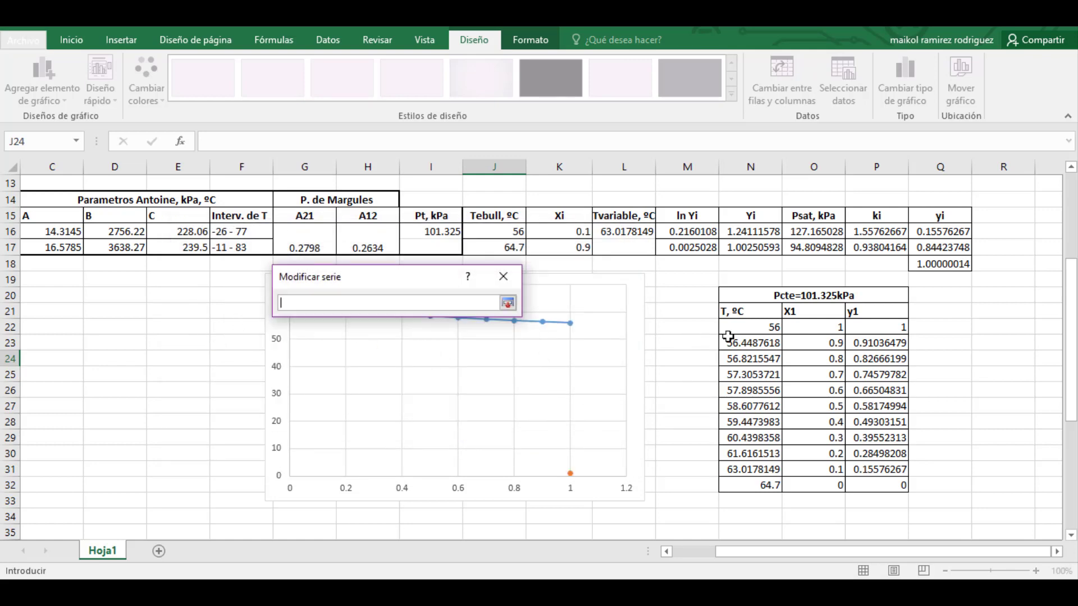
drag(870, 332, 875, 483)
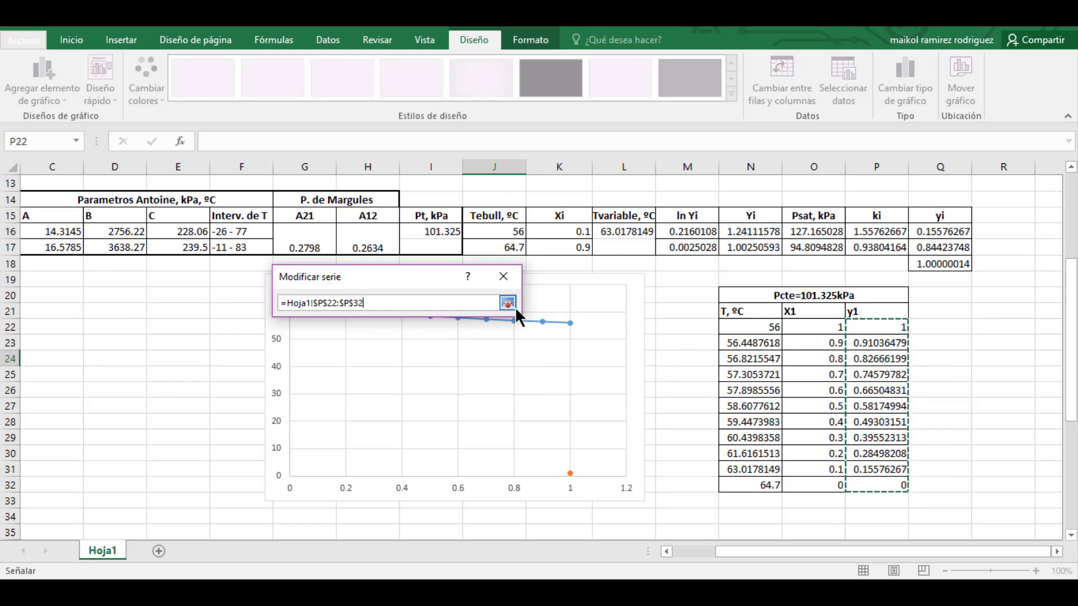
click(507, 303)
- Set the y1 series' Y values to the temperature range N22:N32 and apply the chart's data source
click(426, 379)
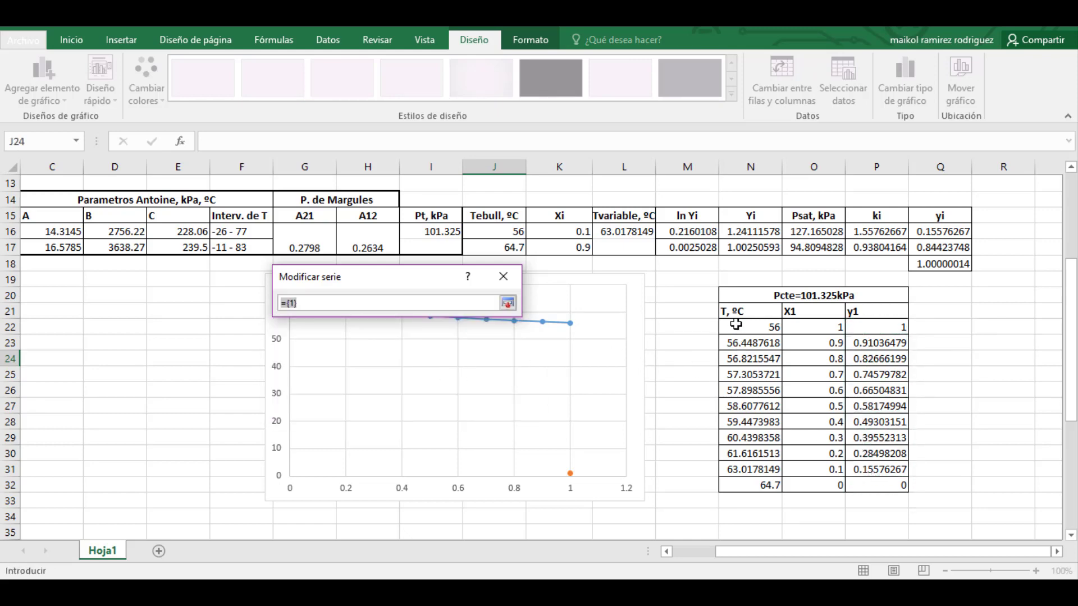
drag(735, 324, 747, 486)
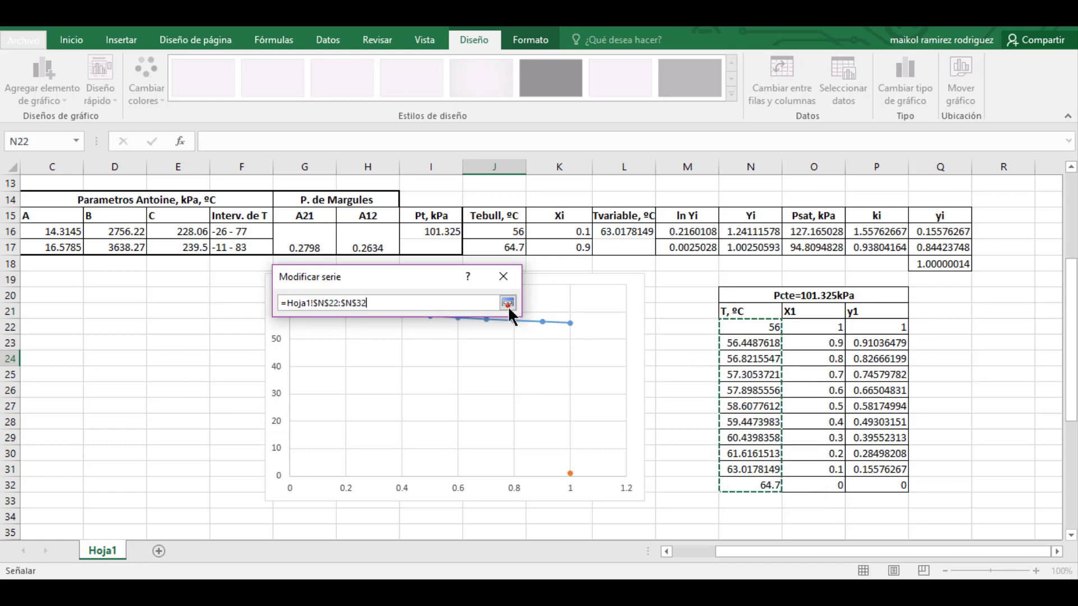
click(508, 303)
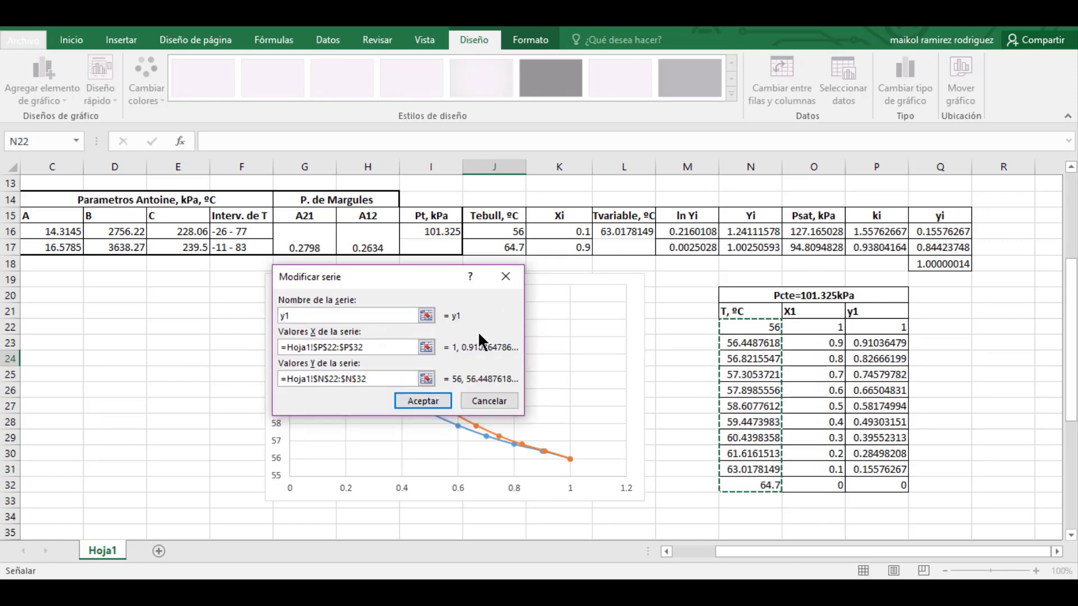
click(424, 400)
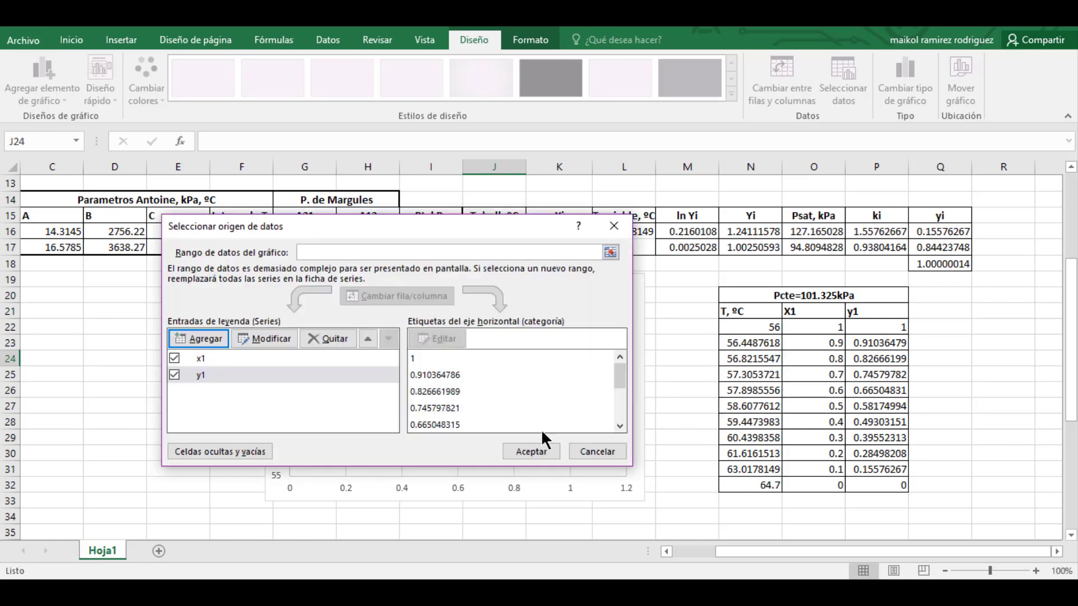
click(531, 452)
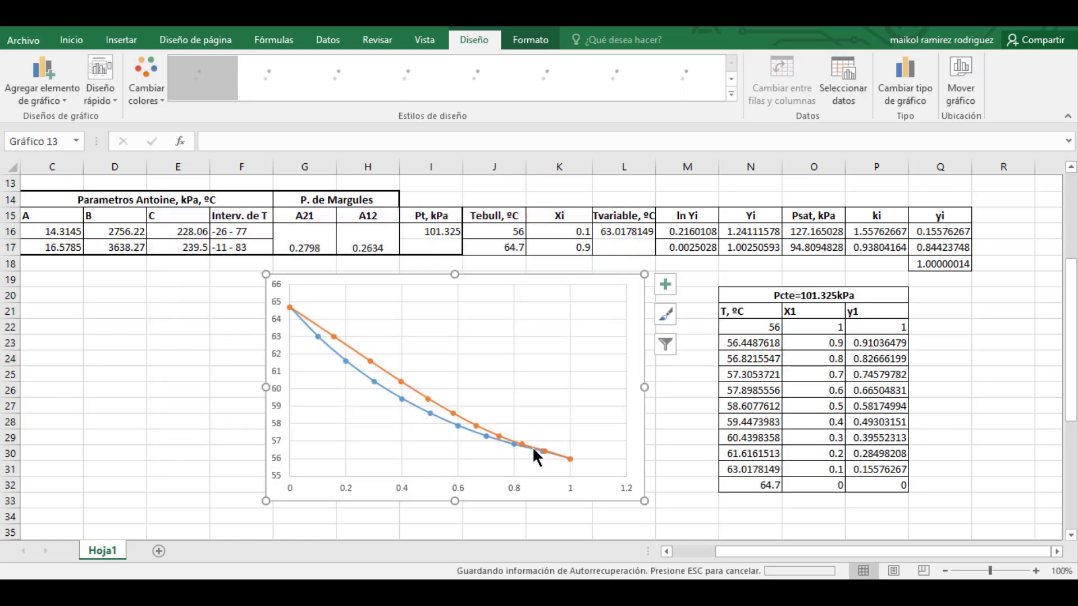
- Add axis titles, a chart title and a legend to the scatter chart
click(665, 286)
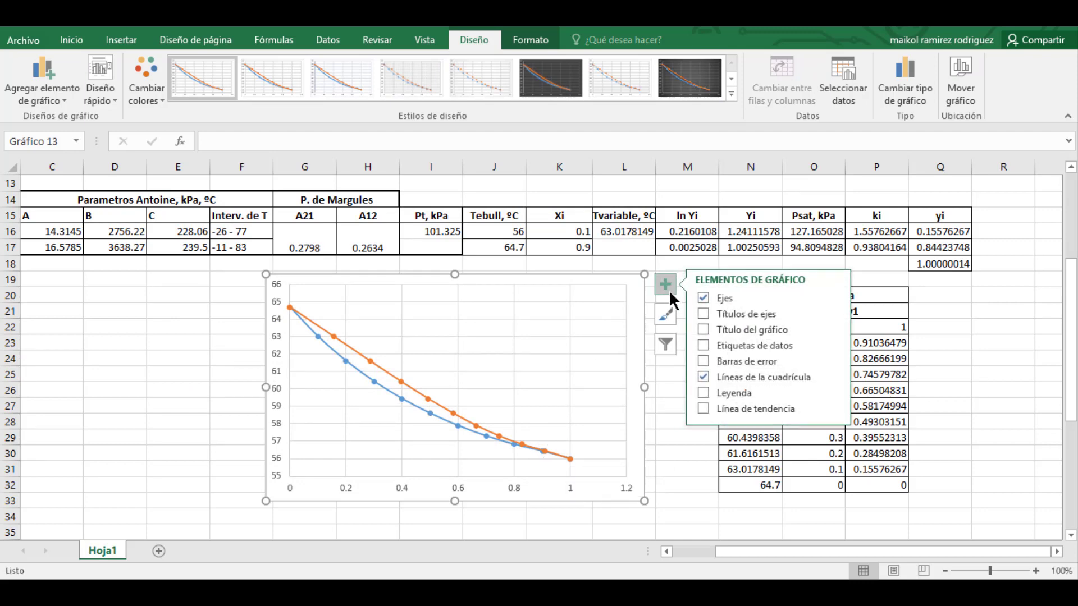
click(705, 313)
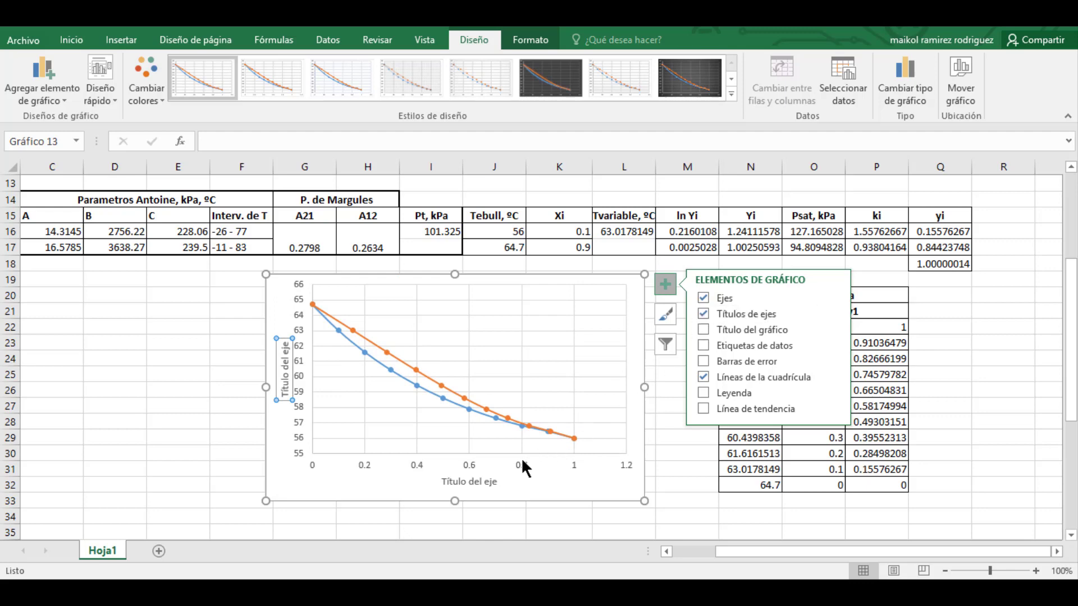
click(707, 328)
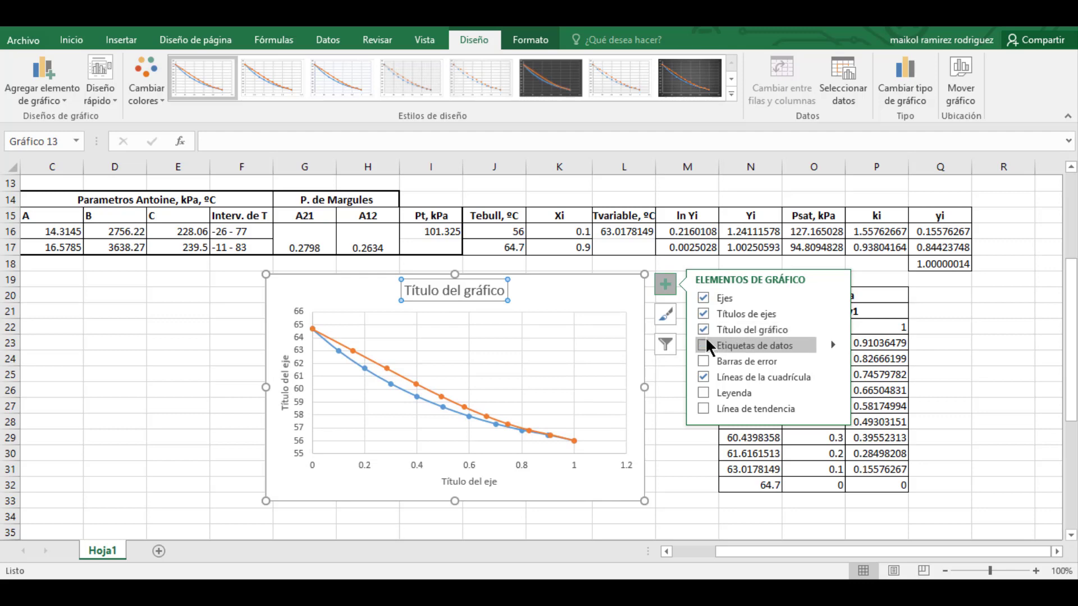
click(707, 393)
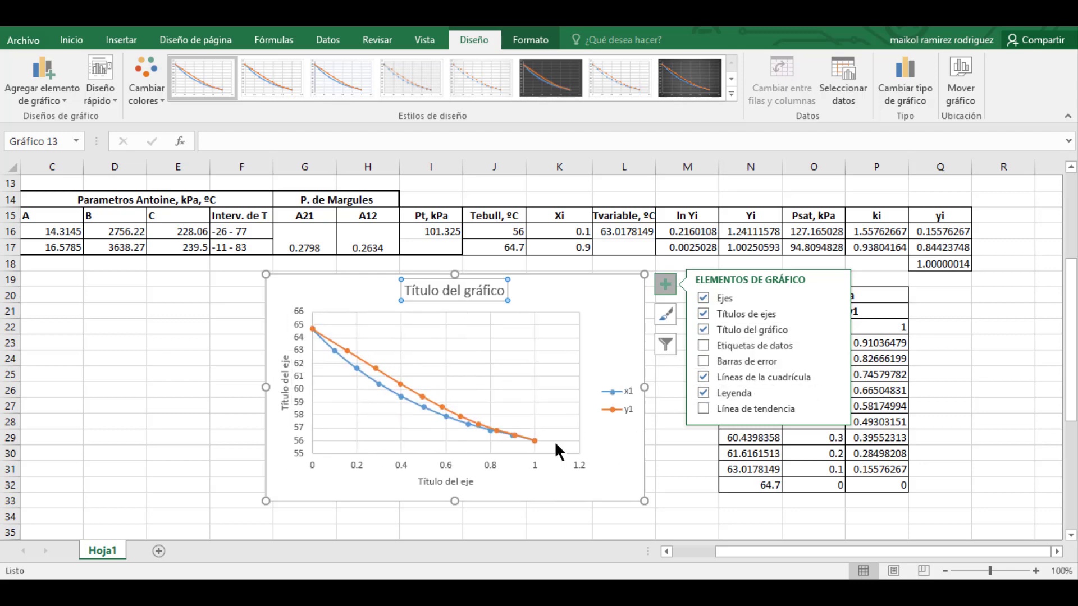
- Replace the horizontal axis title's placeholder text with "x1,y1"
click(471, 481)
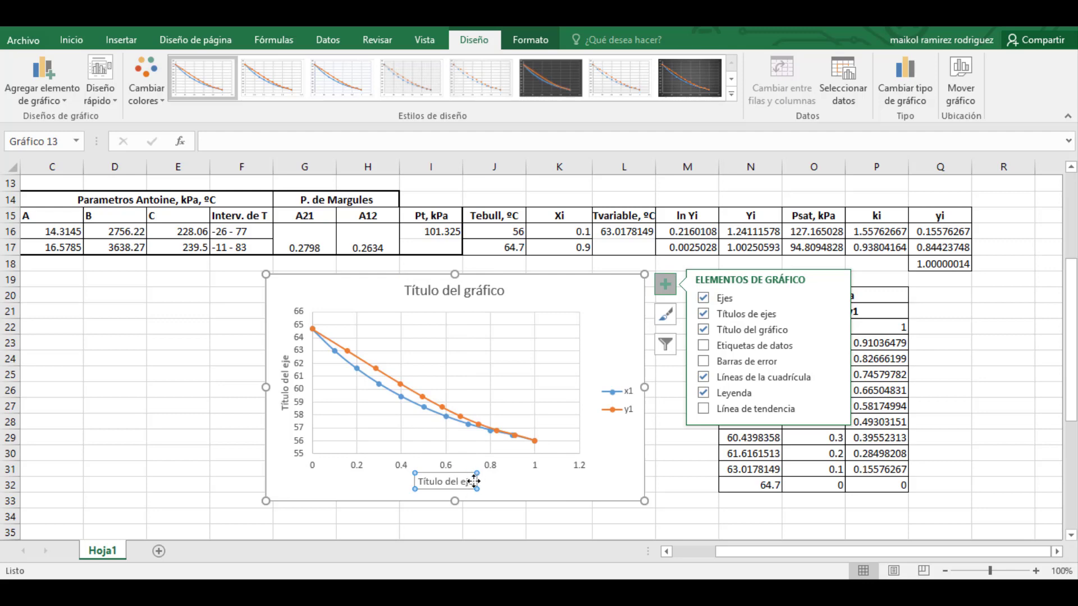
click(473, 481)
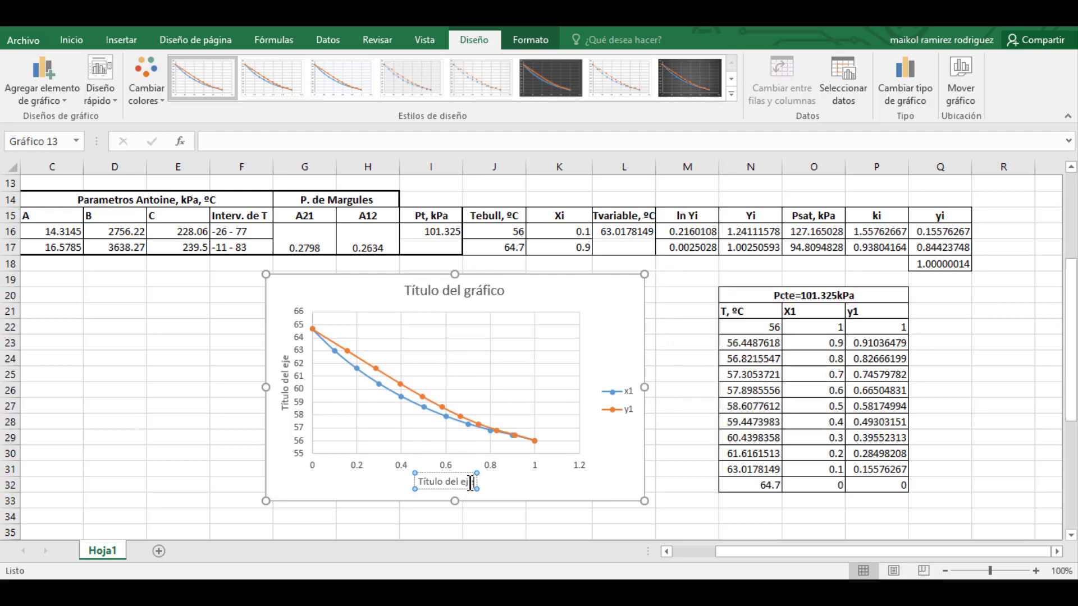
key(BackSpace)
key(BackSpace)
key(BackSpace)
key(BackSpace)
key(BackSpace)
key(BackSpace)
key(BackSpace)
key(BackSpace)
key(BackSpace)
key(BackSpace)
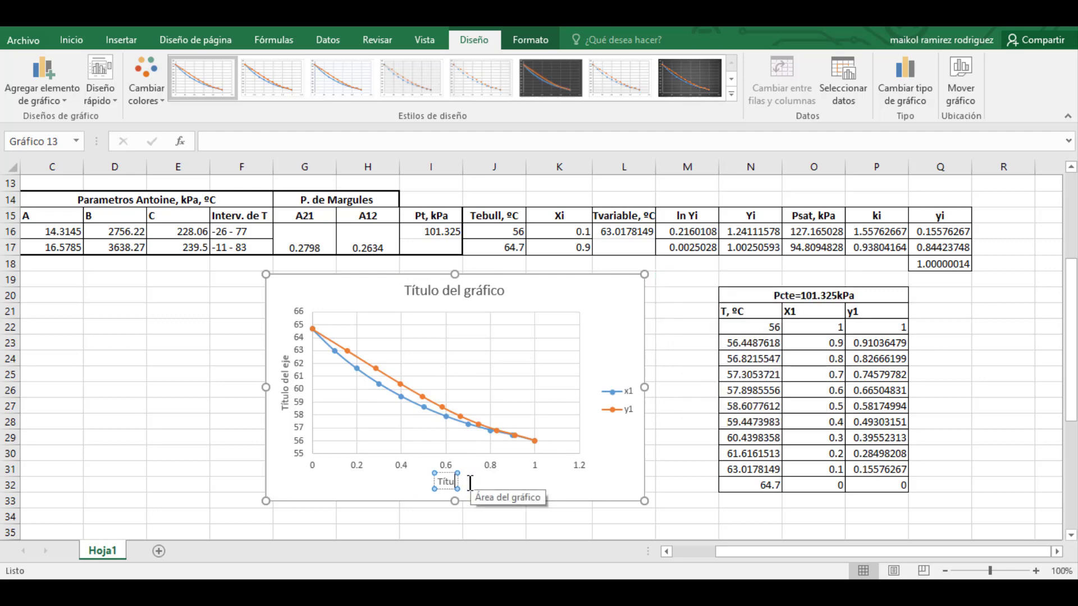
key(BackSpace)
key(BackSpace)
key(BackSpace)
text(x1,y1)
- Replace the vertical axis title's placeholder text with "T, celcius"
click(285, 392)
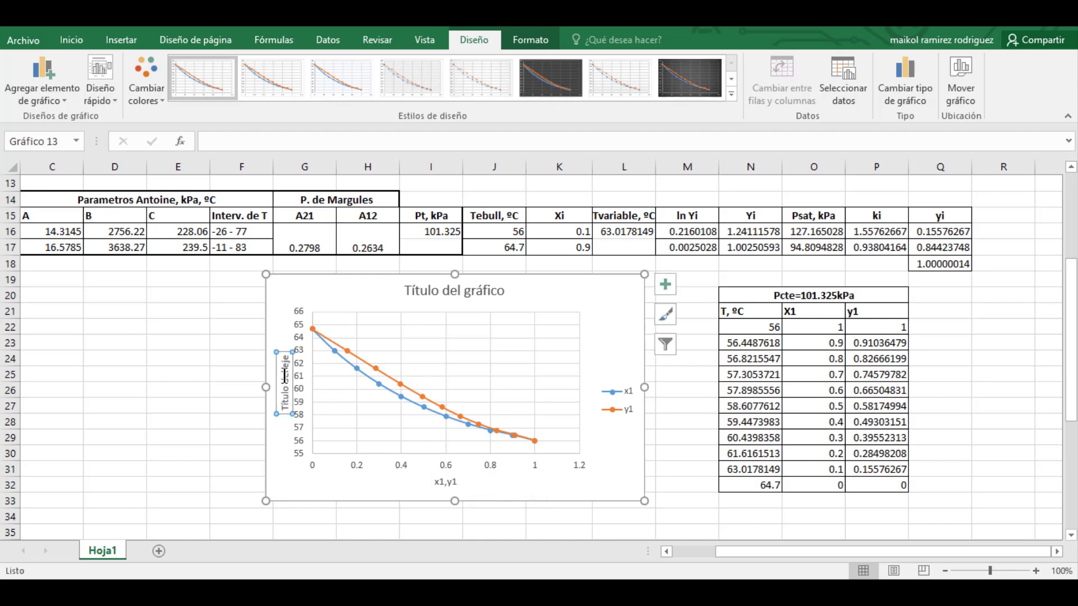
click(283, 373)
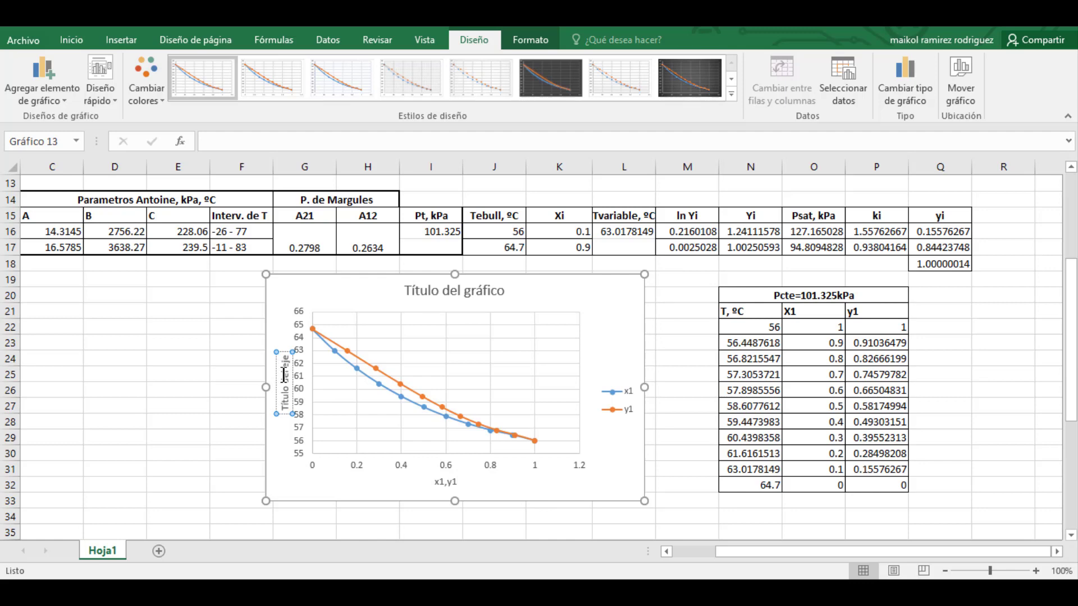
key(BackSpace)
key(BackSpace)
key(BackSpace)
key(BackSpace)
key(BackSpace)
key(BackSpace)
key(BackSpace)
key(BackSpace)
key(BackSpace)
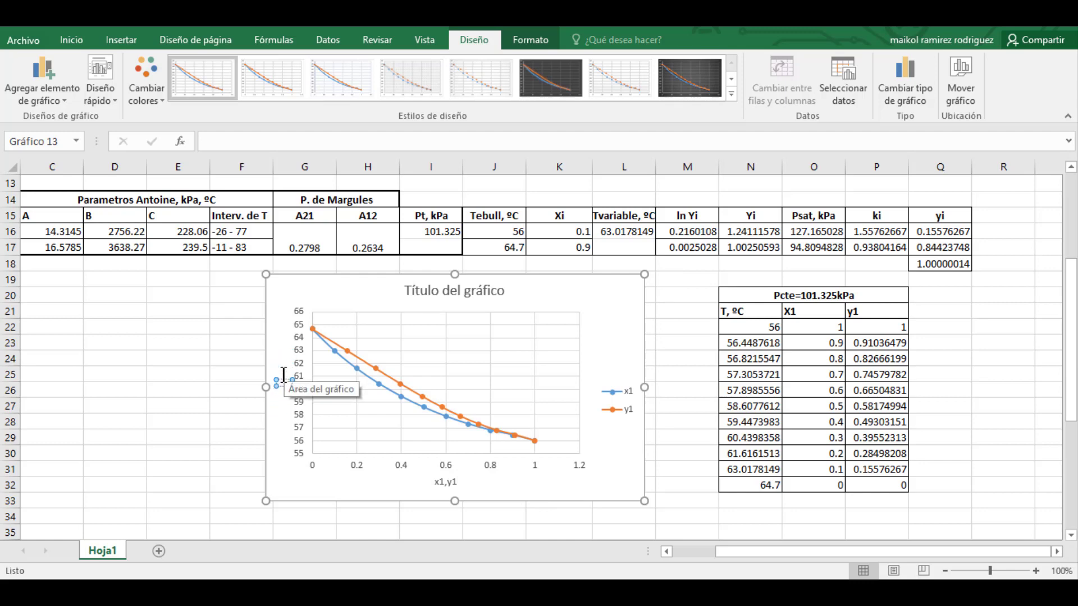
text(T, ºC)
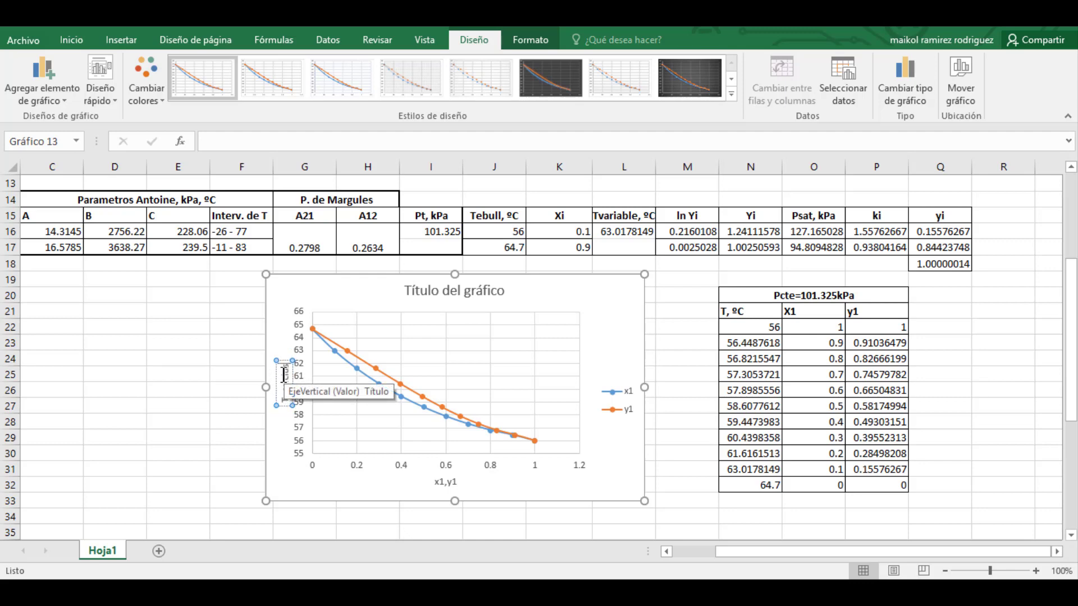
- Change the chart title to "Txy Acetona/Metanol"
click(447, 290)
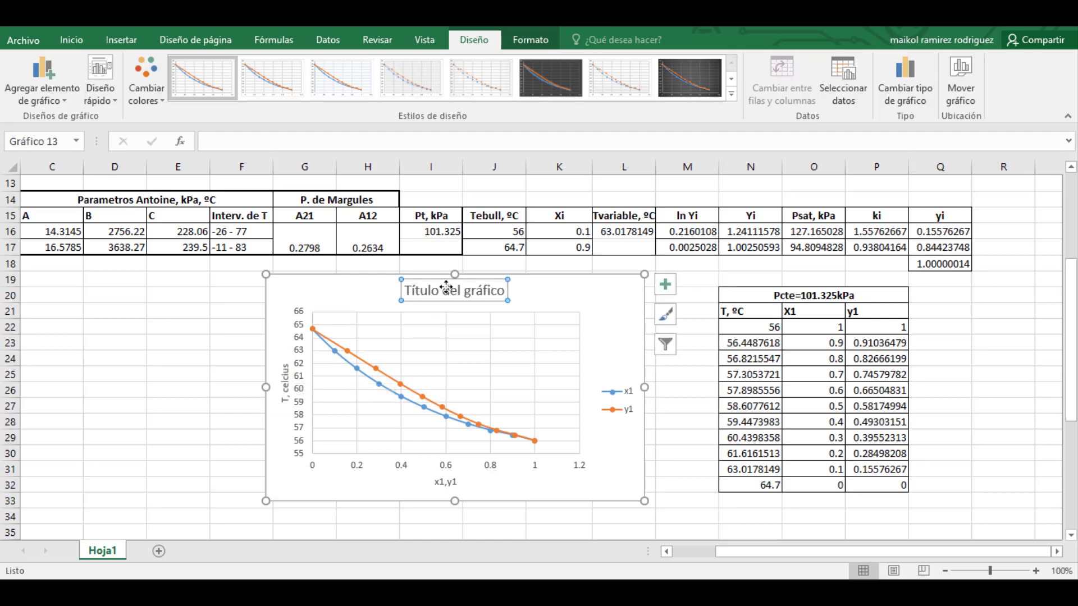
click(501, 293)
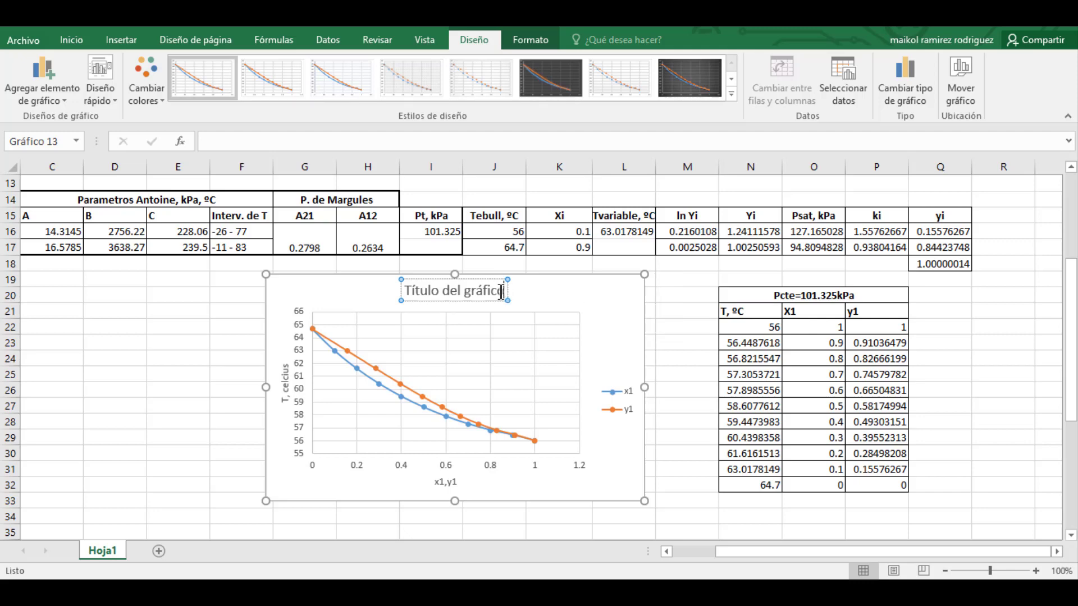
key(BackSpace)
key(BackSpace)
key(BackSpace)
key(BackSpace)
key(BackSpace)
key(BackSpace)
key(BackSpace)
key(BackSpace)
key(BackSpace)
key(BackSpace)
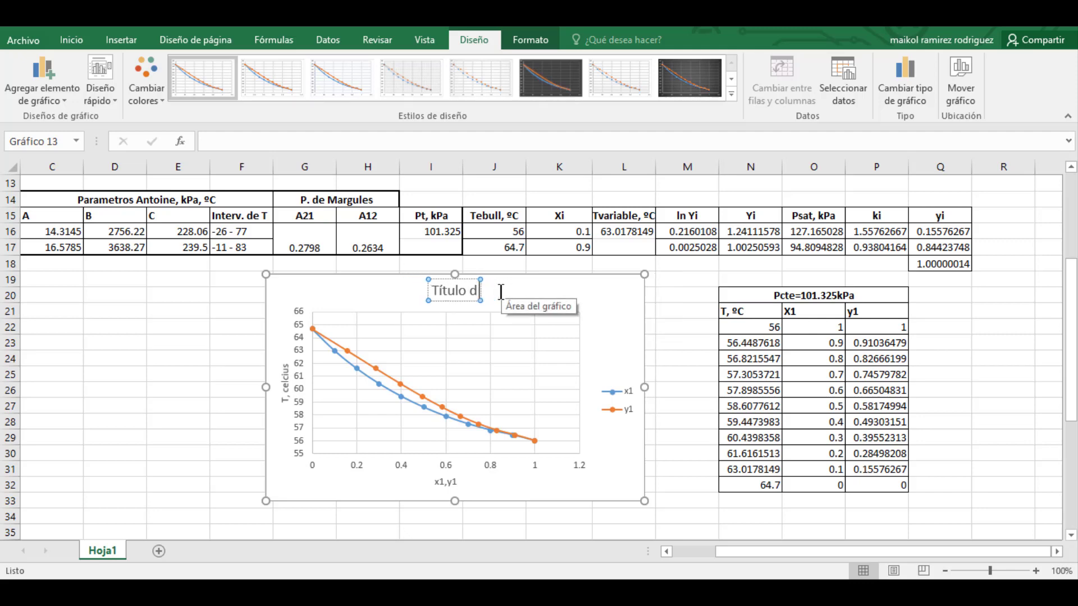
key(BackSpace)
key(BackSpace)
key(BackSpace)
key(BackSpace)
key(BackSpace)
key(BackSpace)
key(BackSpace)
key(BackSpace)
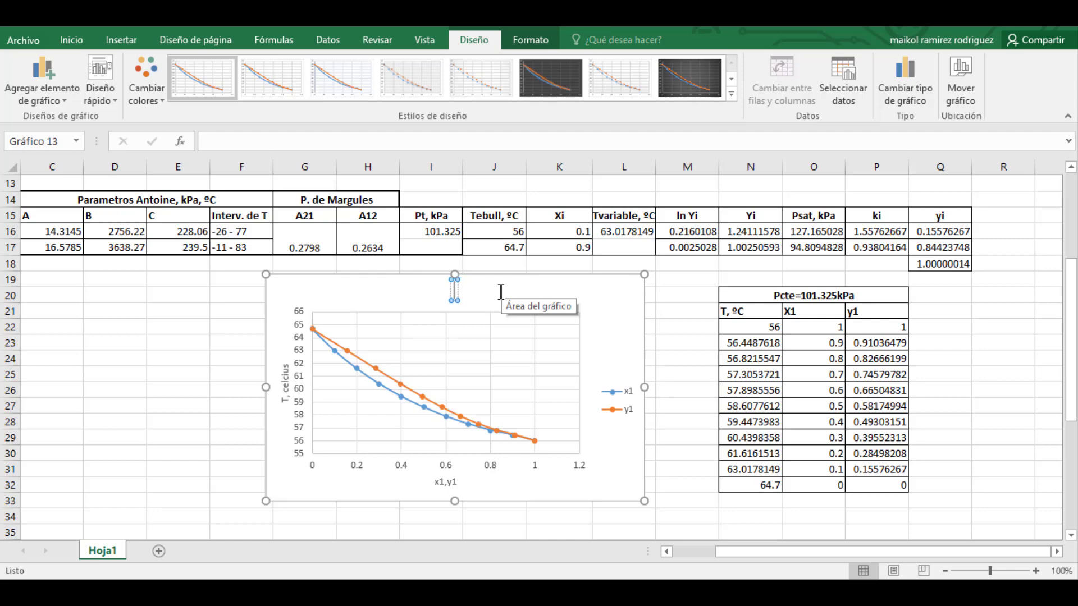
text(Txy A)
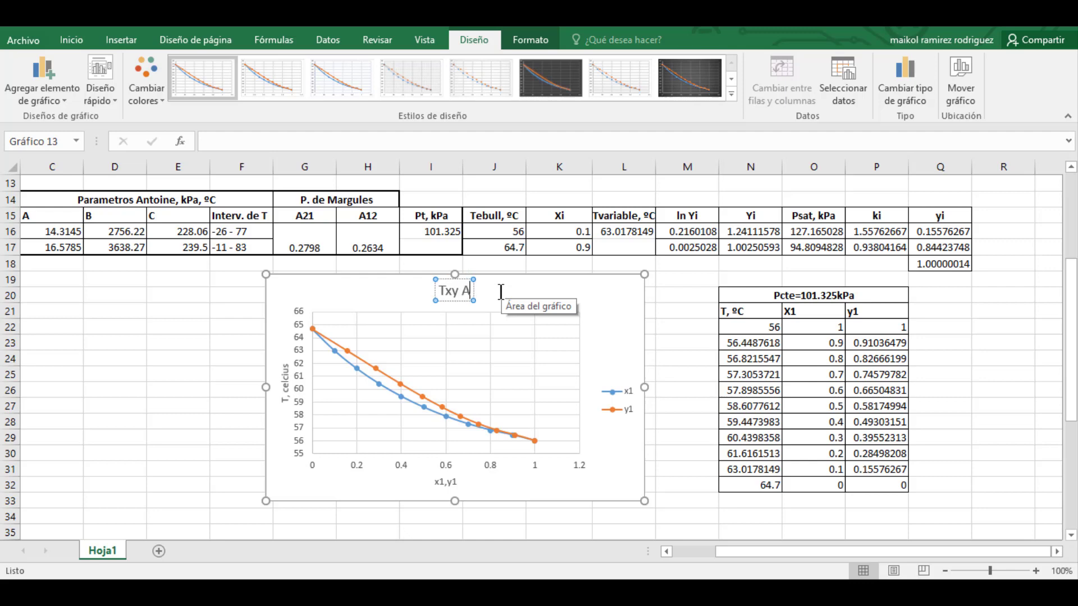
text(ce)
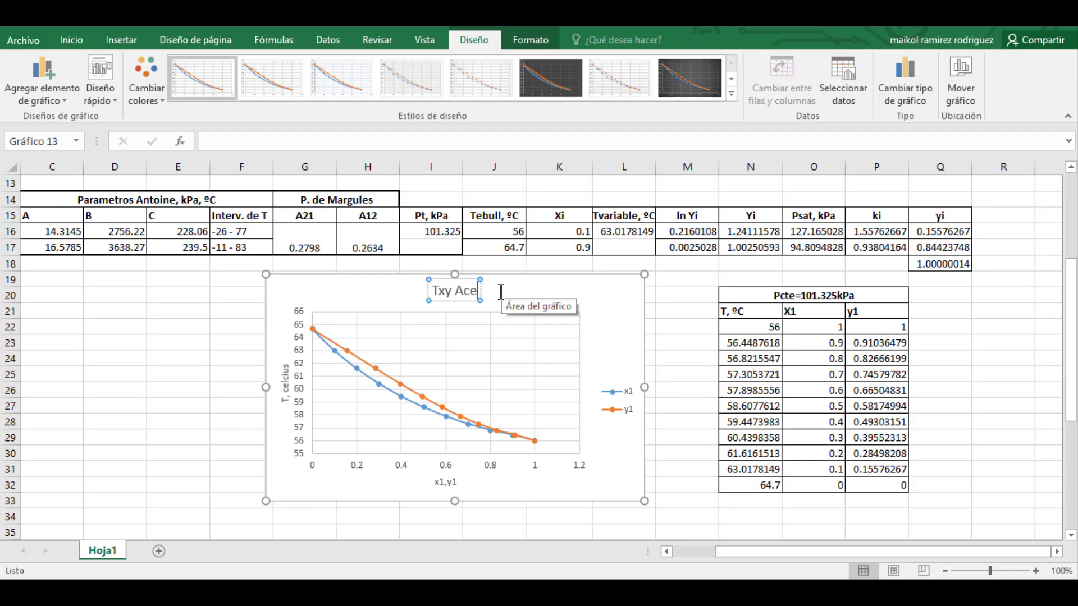
text(tona/)
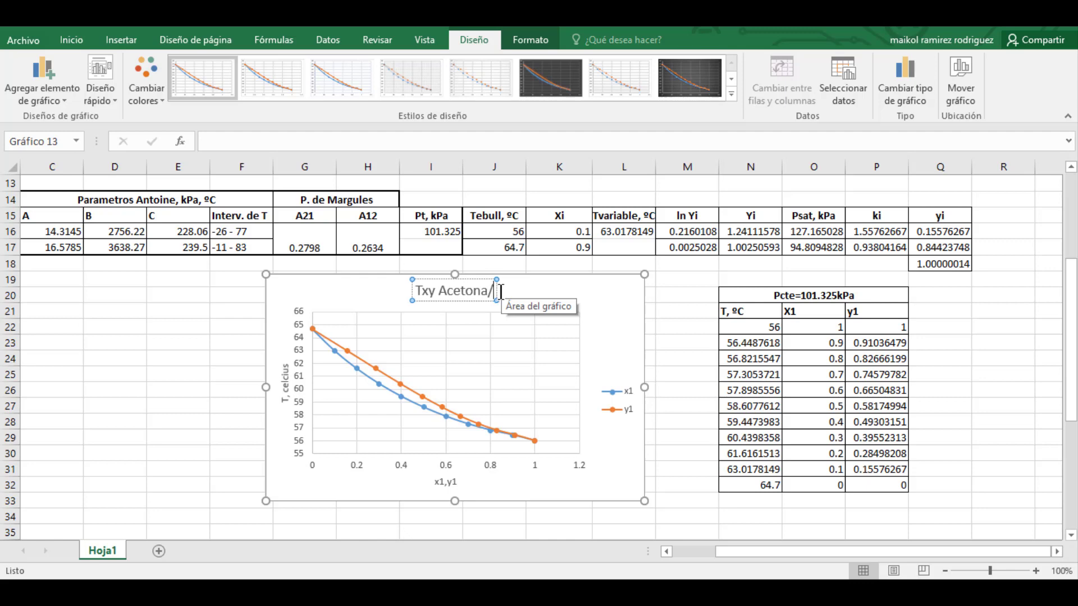
text(Met)
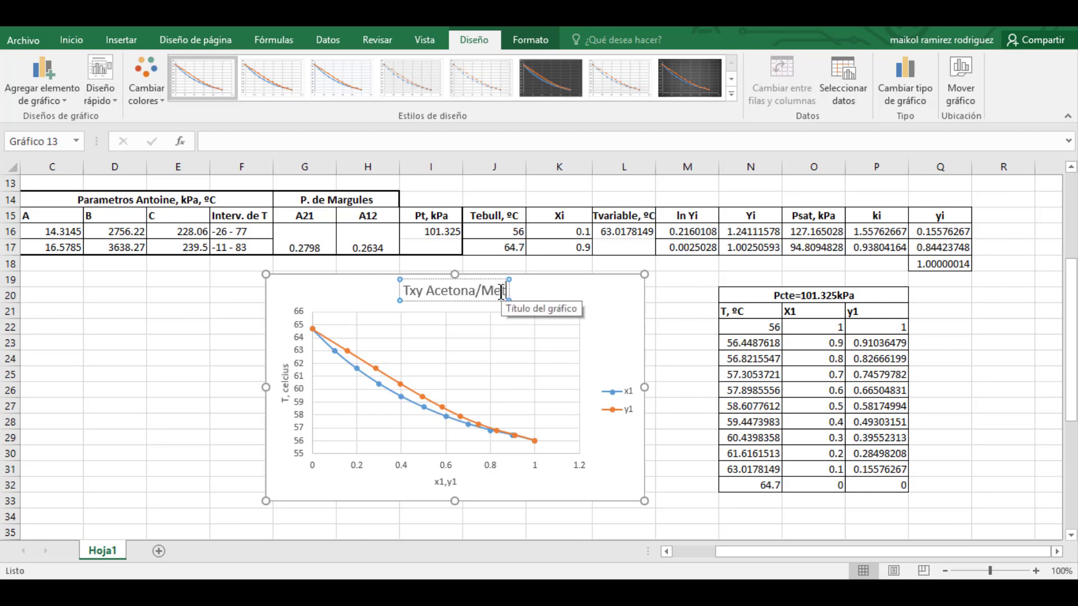
text(anol)
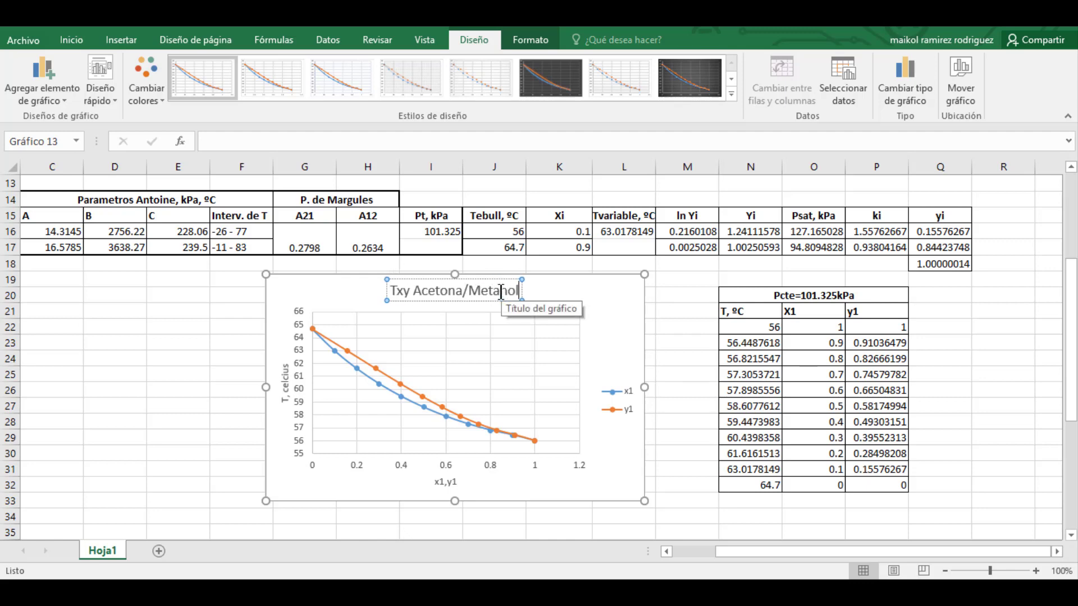
click(577, 452)
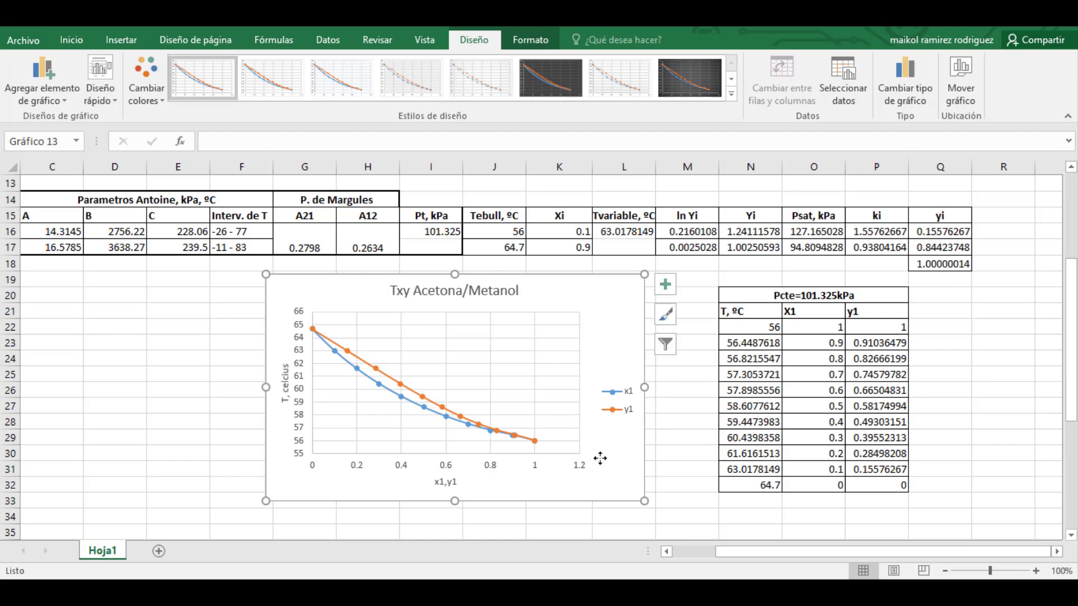
- Set the horizontal axis maximum to 1.0, close the axis formatting options and deselect the chart
click(573, 463)
right_click(574, 463)
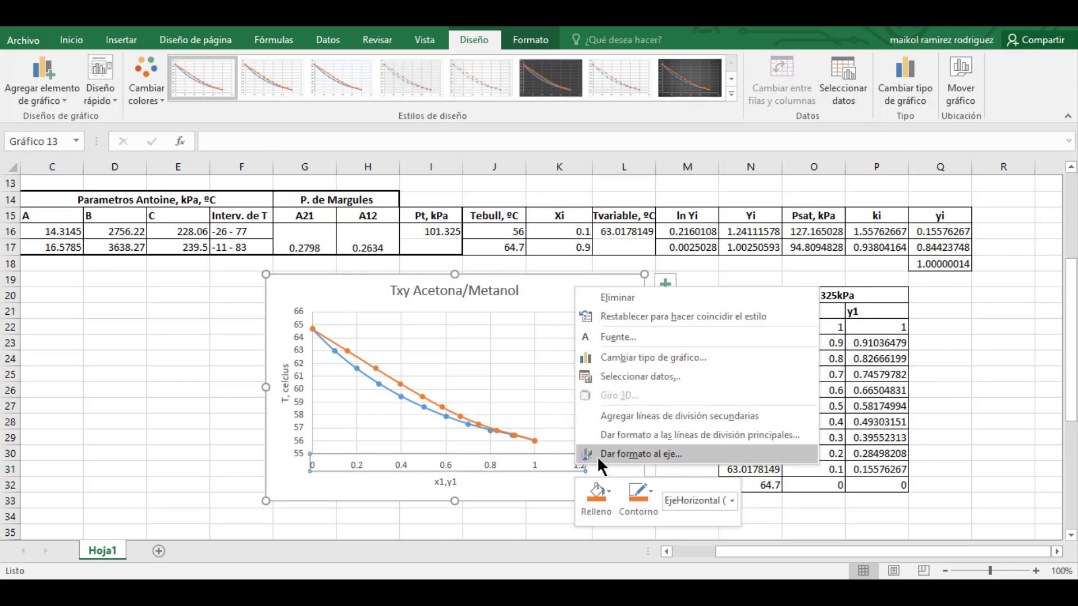
click(597, 456)
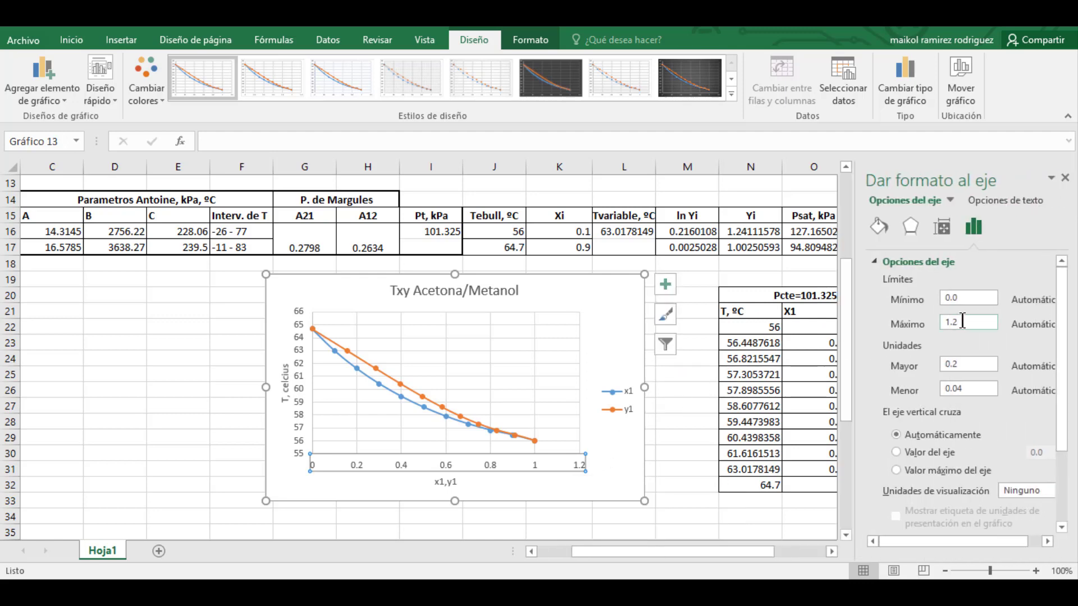
key(BackSpace)
key(Return)
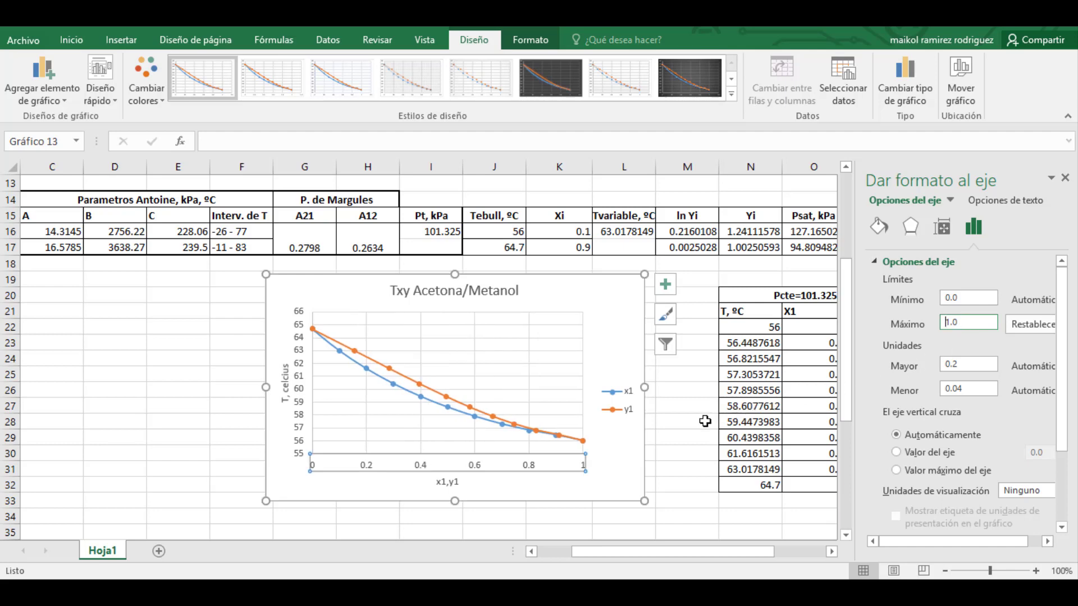
click(1065, 177)
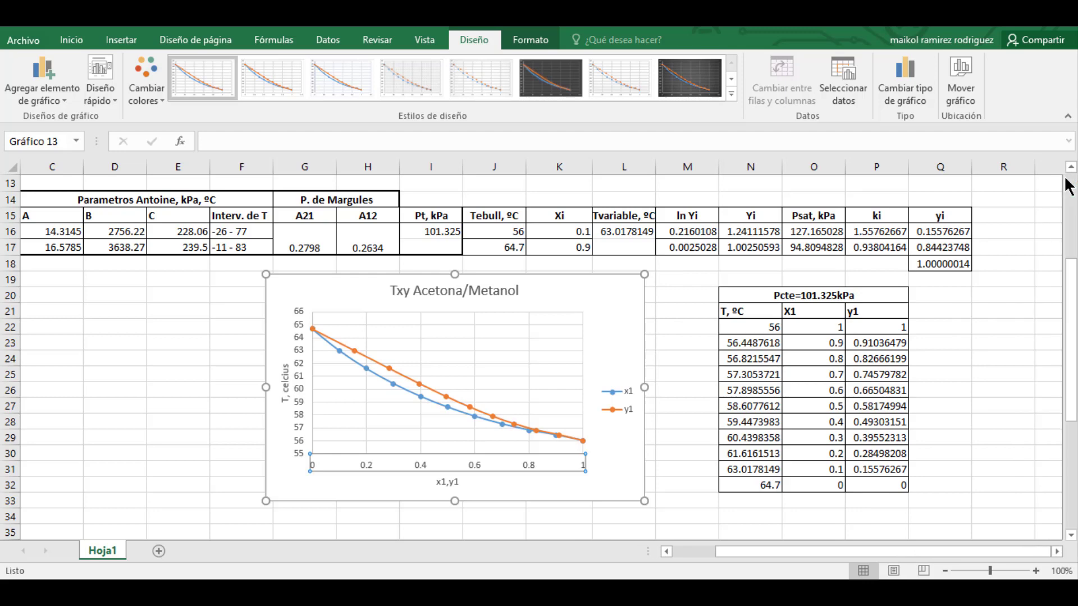
click(688, 456)
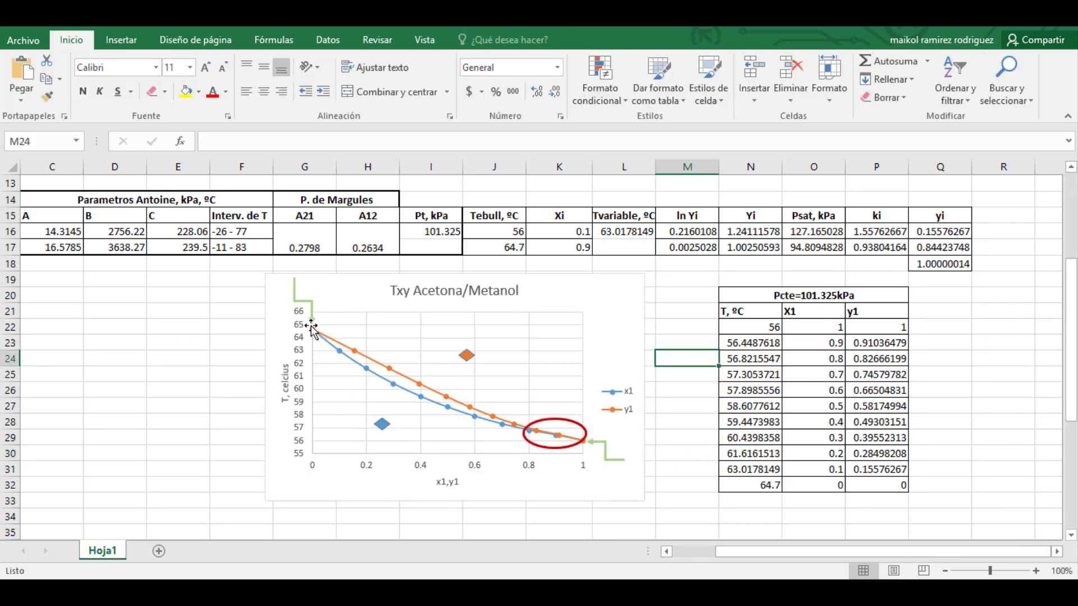
mouse_move(310, 330)
click(575, 419)
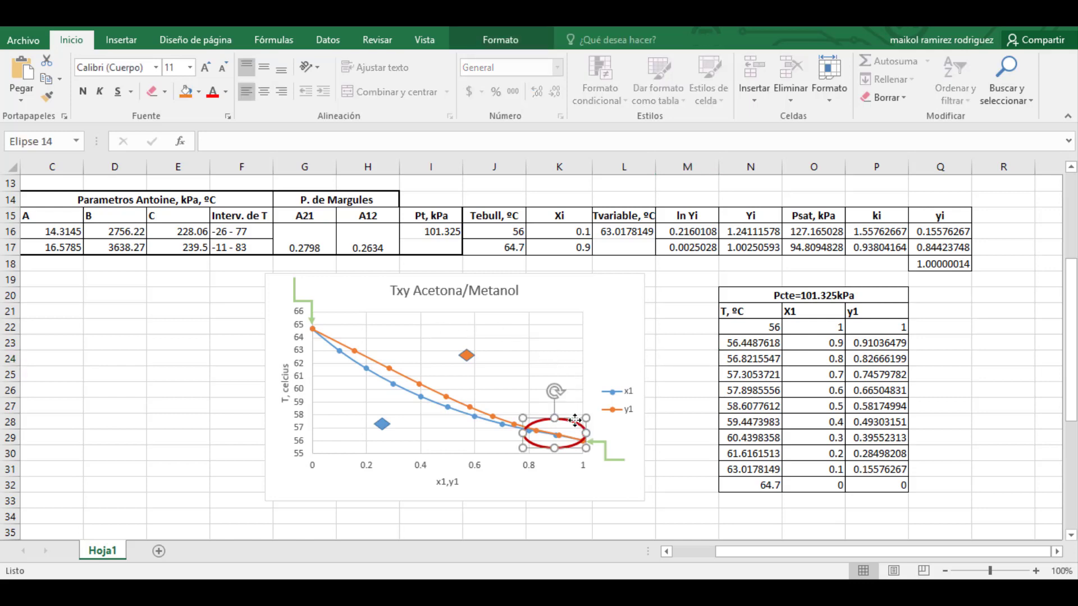
click(678, 377)
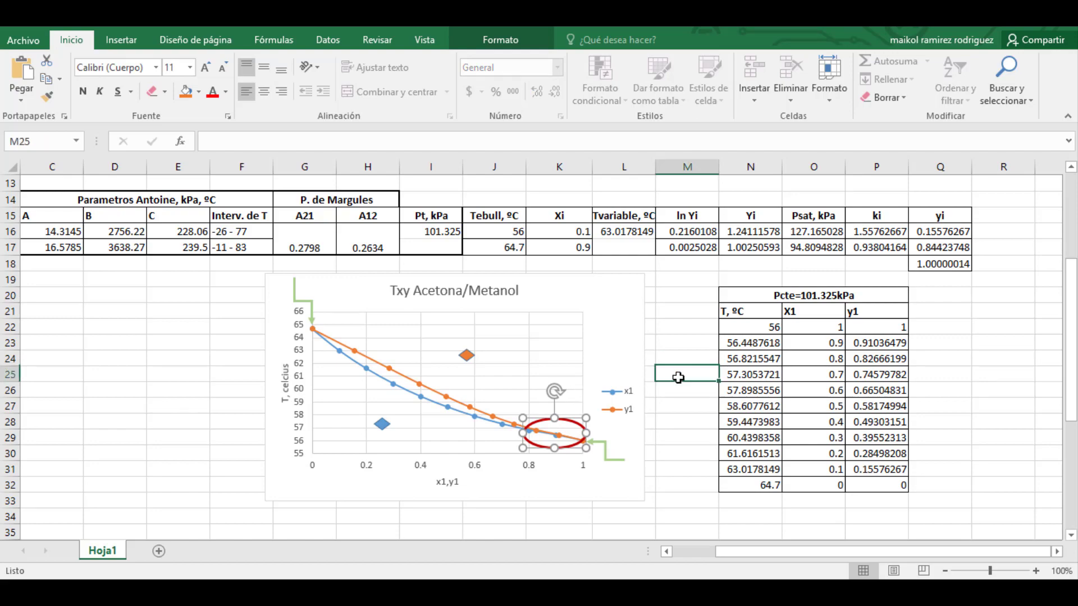
click(564, 376)
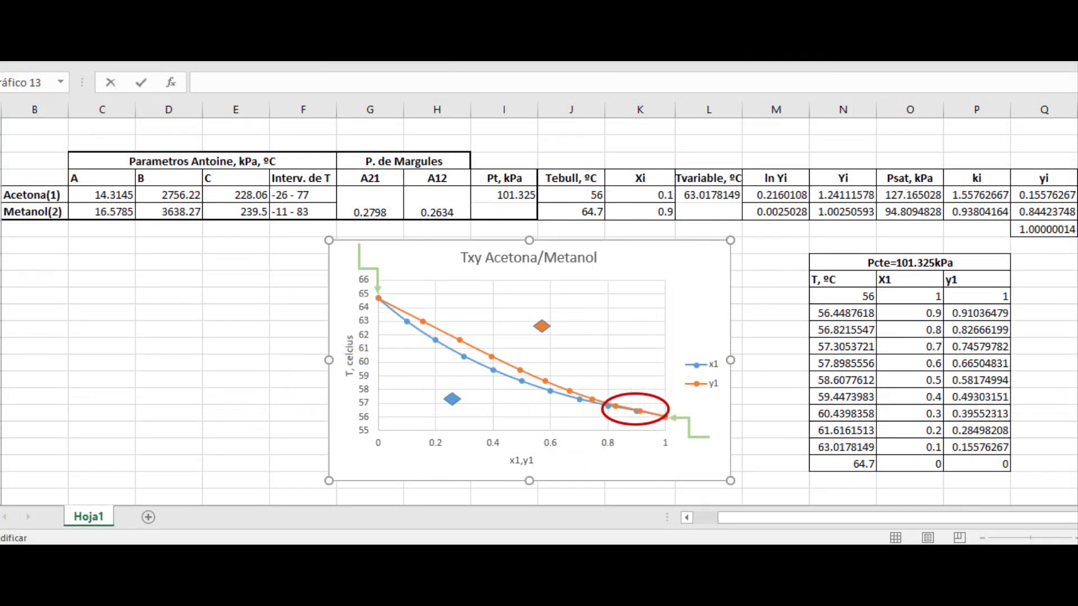